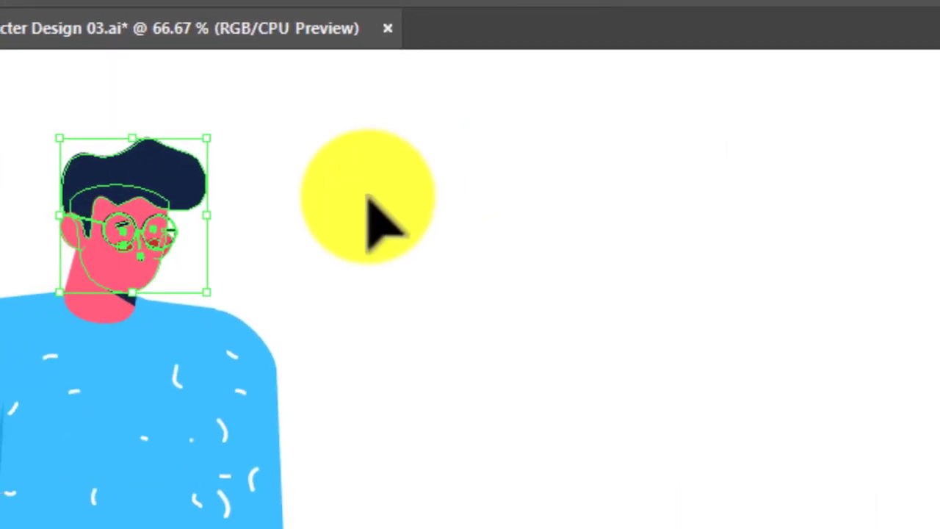
Test-move the head, neck, arm and hand groups in Illustrator, undoing the moves
mouse_move(55, 234)
mouse_down()
mouse_move(573, 260)
mouse_move(622, 277)
mouse_up()
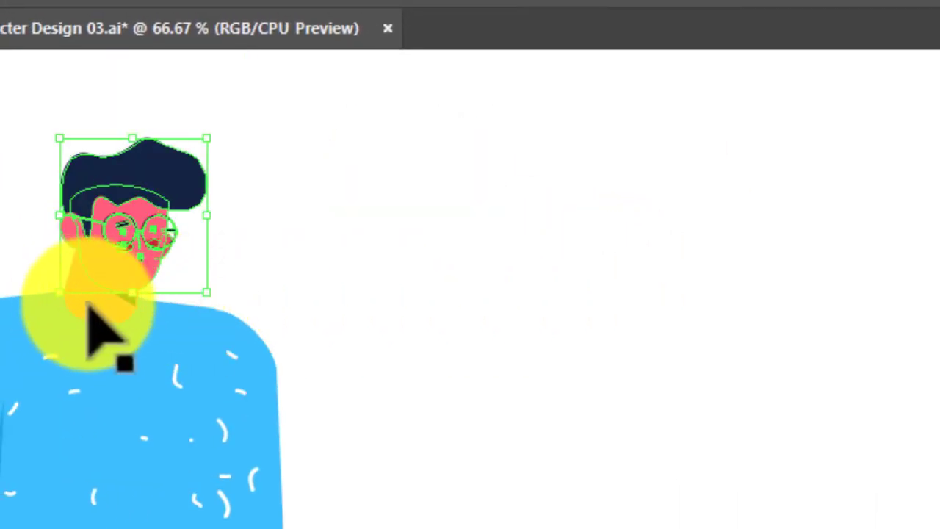
double_click(93, 300)
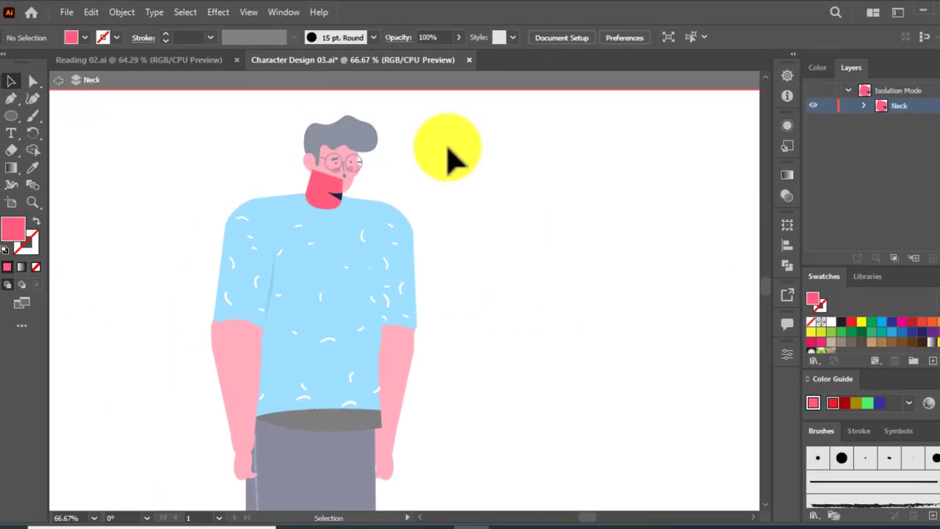
double_click(526, 183)
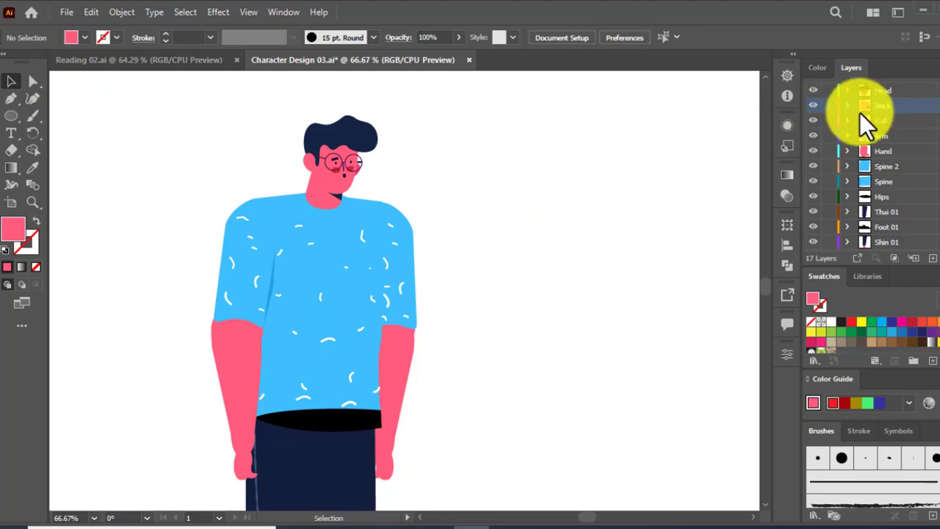
click(934, 107)
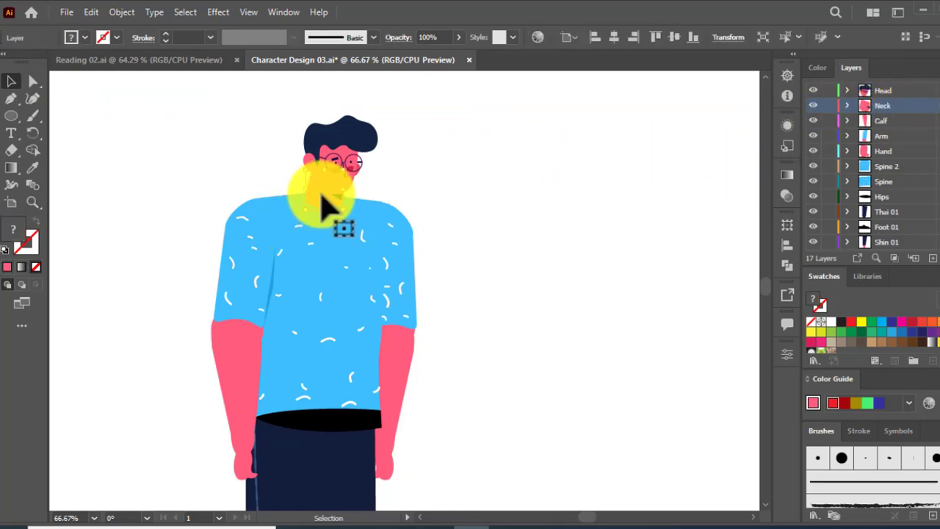
drag(323, 205, 442, 208)
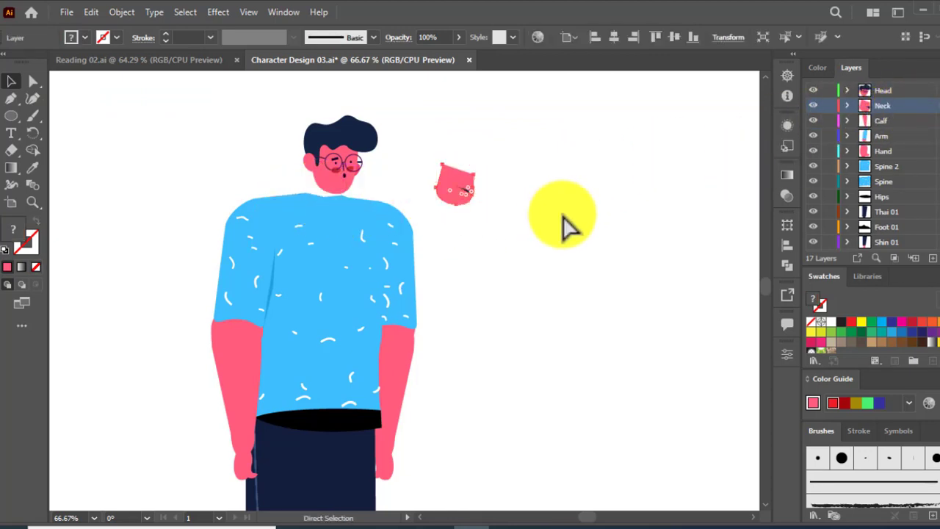
key(ctrl+z)
mouse_move(165, 226)
mouse_down()
mouse_move(259, 299)
mouse_move(174, 243)
mouse_up()
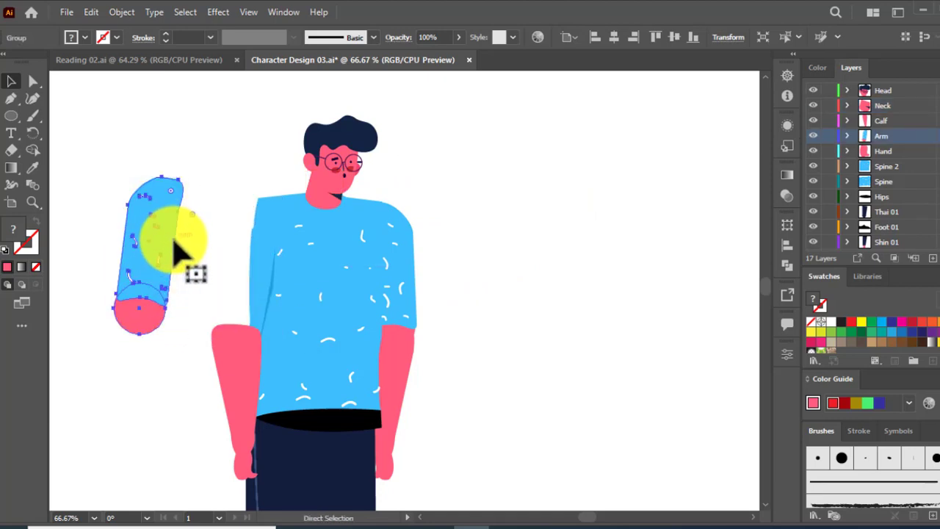
drag(125, 303, 220, 326)
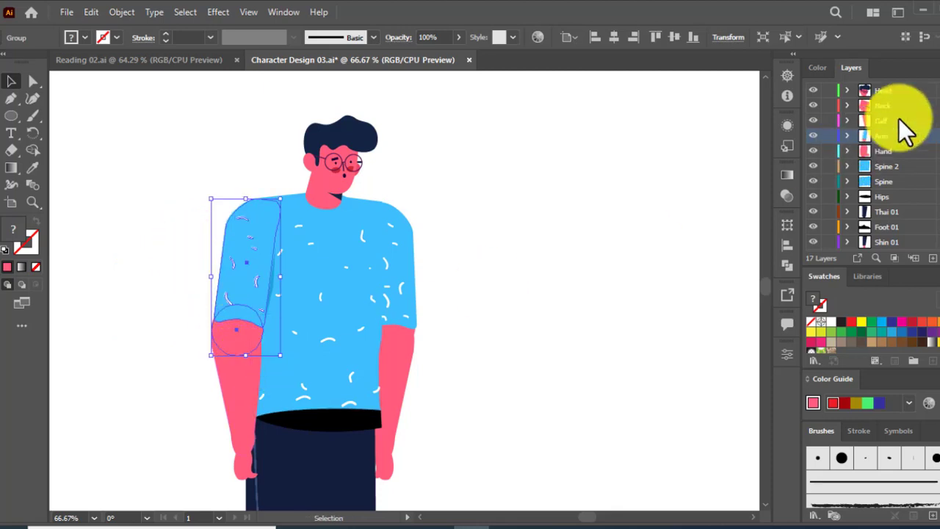
click(891, 151)
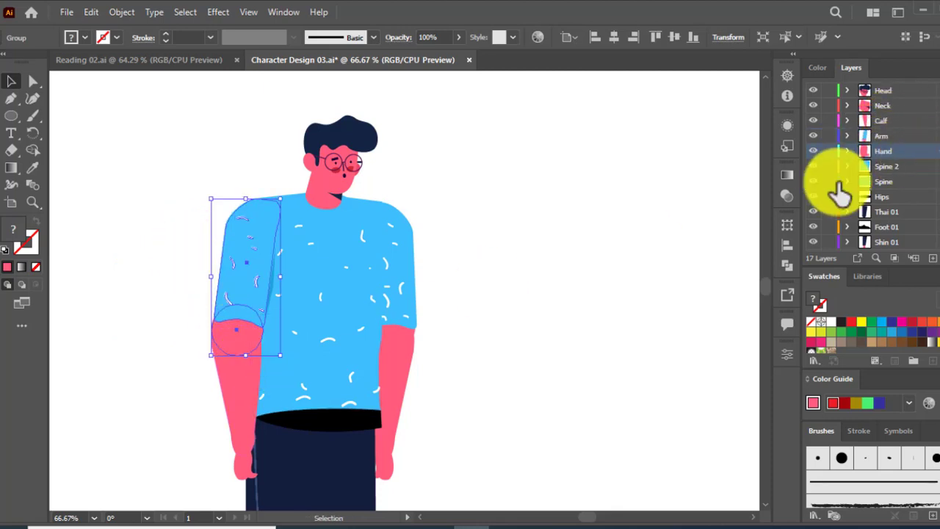
click(259, 431)
mouse_move(259, 435)
mouse_down()
mouse_move(250, 479)
mouse_move(157, 456)
mouse_up()
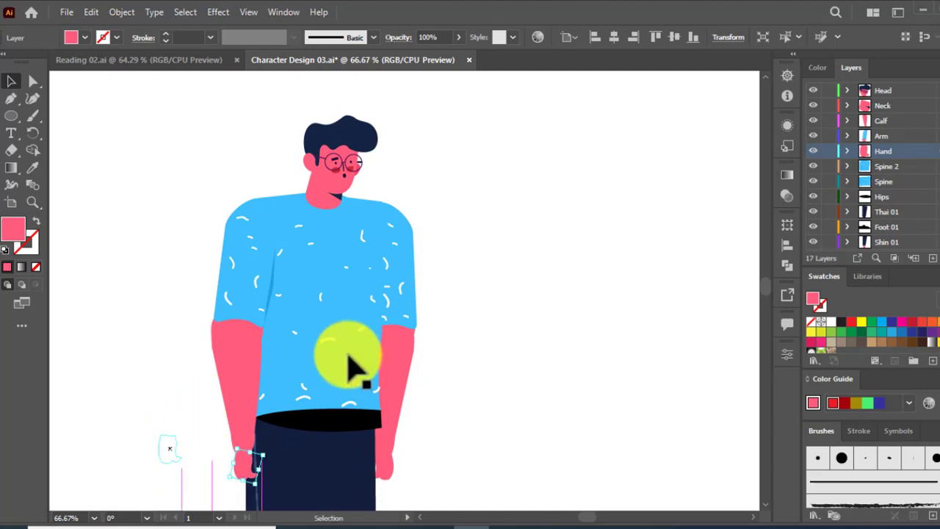
key(ctrl+z)
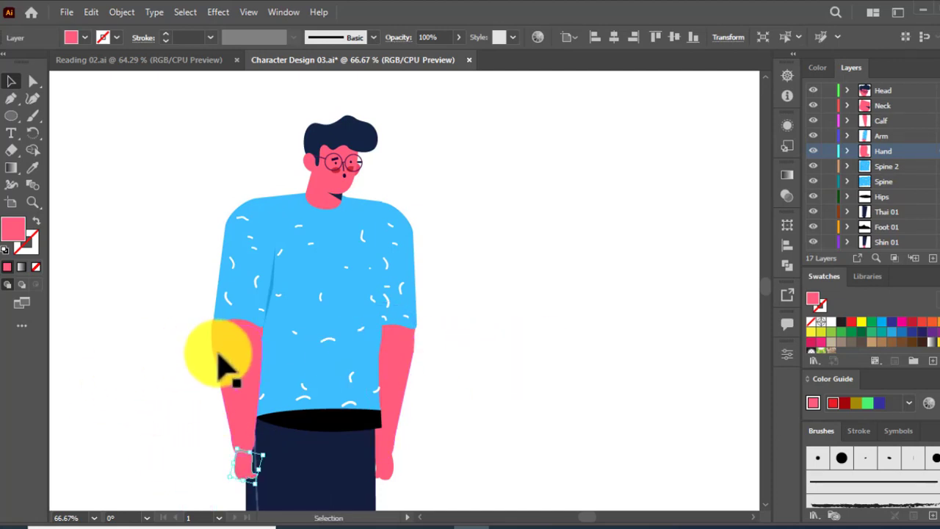
Move the forearm off the body, toggle the Calf layer's visibility, then undo the move
click(233, 360)
drag(262, 361, 181, 361)
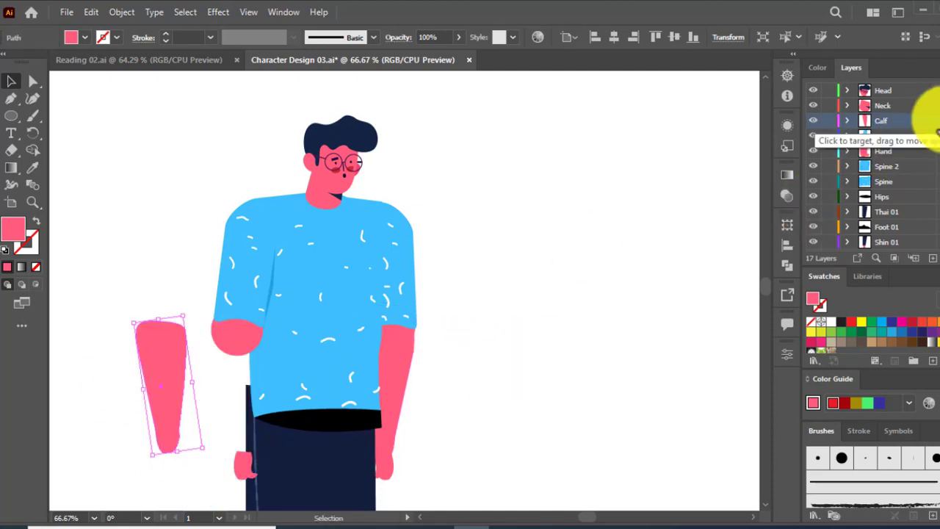
click(813, 120)
click(813, 120)
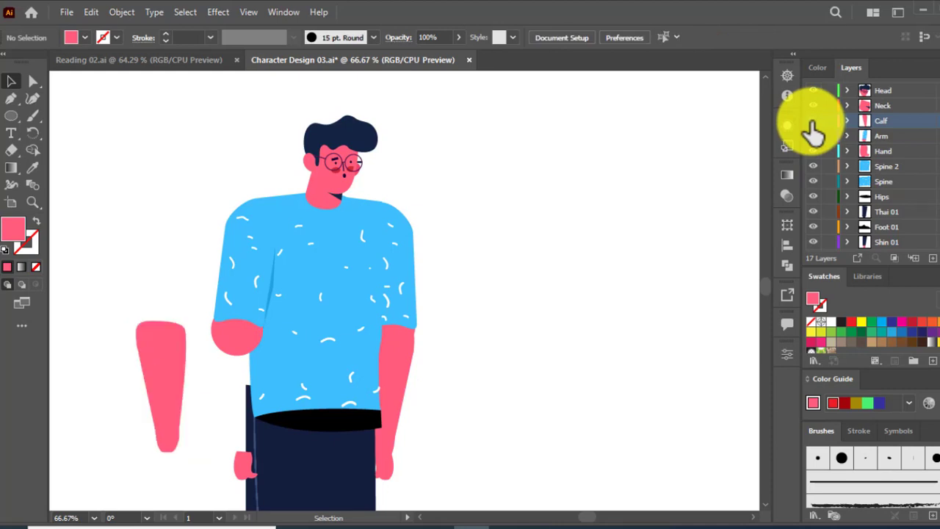
click(813, 120)
click(813, 120)
key(ctrl+z)
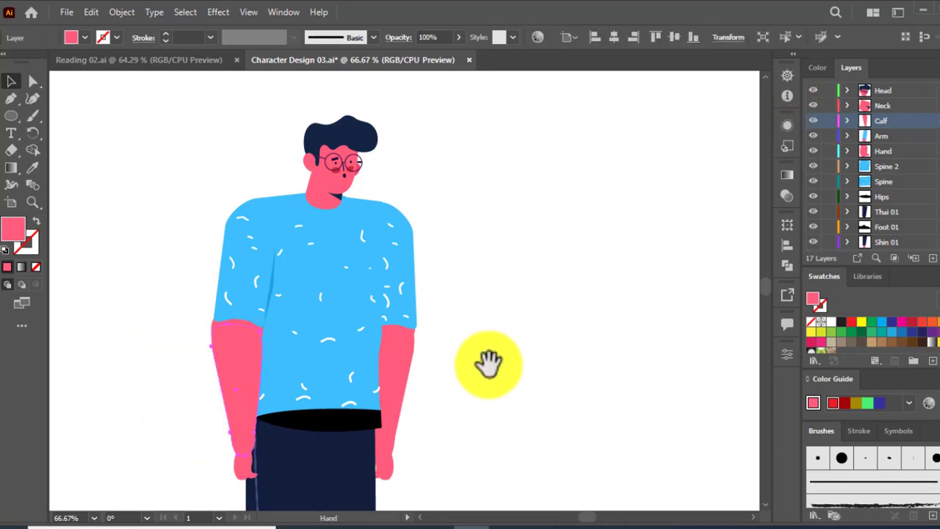
Inspect the Spine 2, Spine and Hips shirt and waistband layers by toggling their visibility
drag(489, 362, 458, 262)
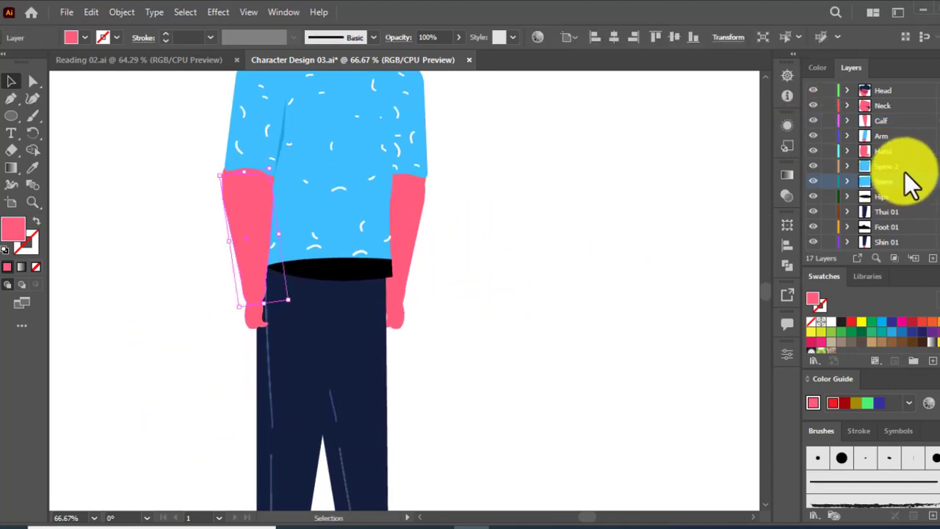
click(932, 166)
mouse_move(476, 209)
mouse_down()
mouse_move(490, 296)
mouse_move(510, 332)
mouse_up()
click(813, 166)
click(813, 166)
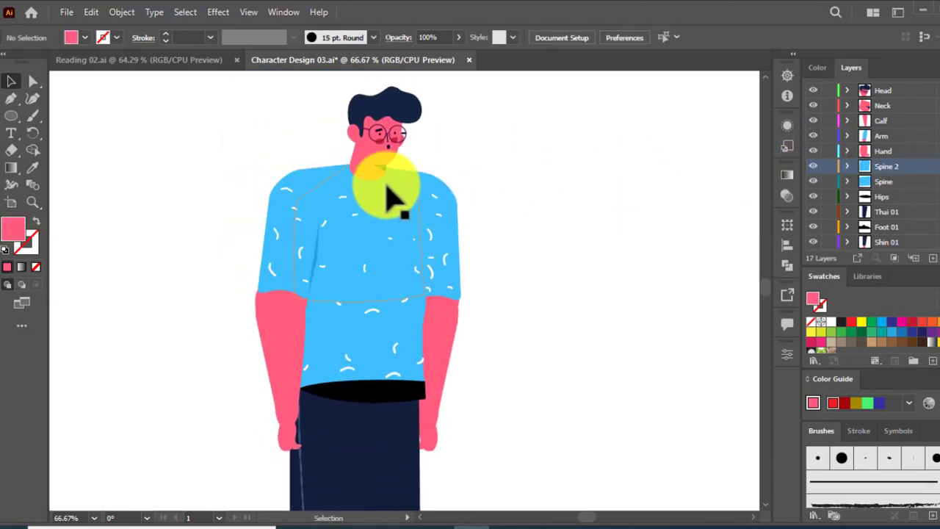
click(423, 323)
click(813, 180)
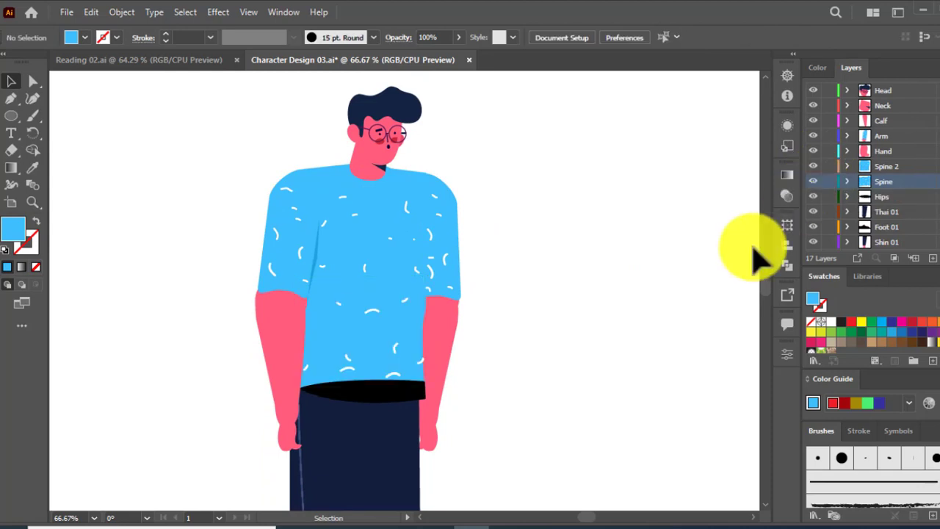
click(812, 196)
click(813, 197)
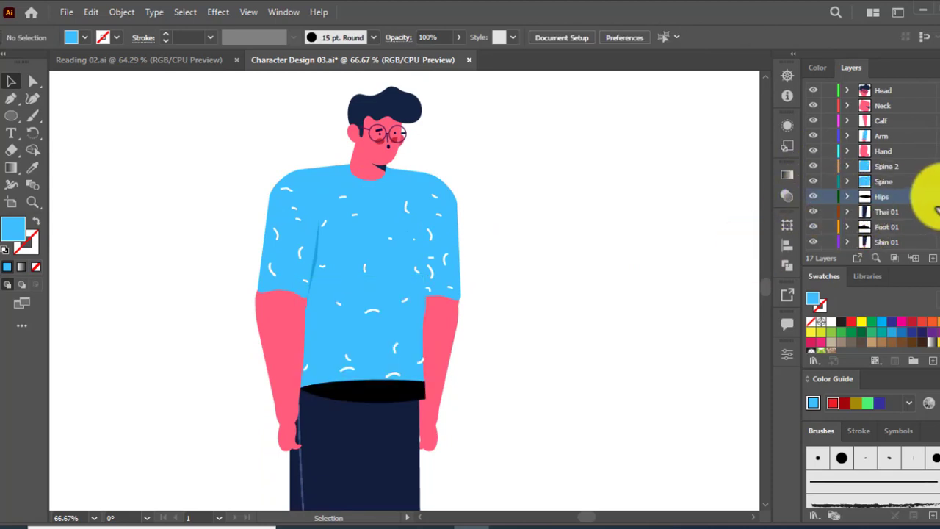
click(422, 389)
Toggle visibility of the Thai 01 leg, Foot 01 shoe and Shin 01 lower-leg layers
scroll(536, 210, down, 5)
scroll(558, 157, down, 3)
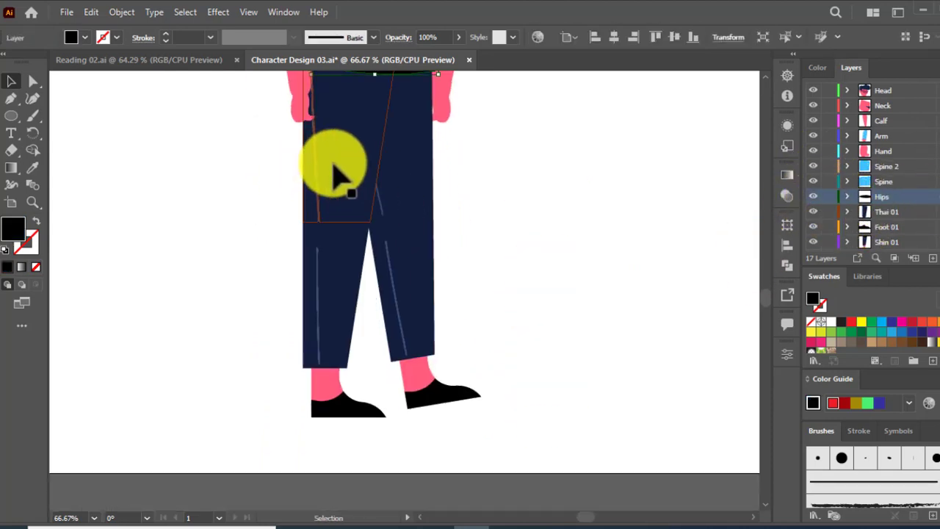
click(891, 212)
click(813, 212)
click(813, 212)
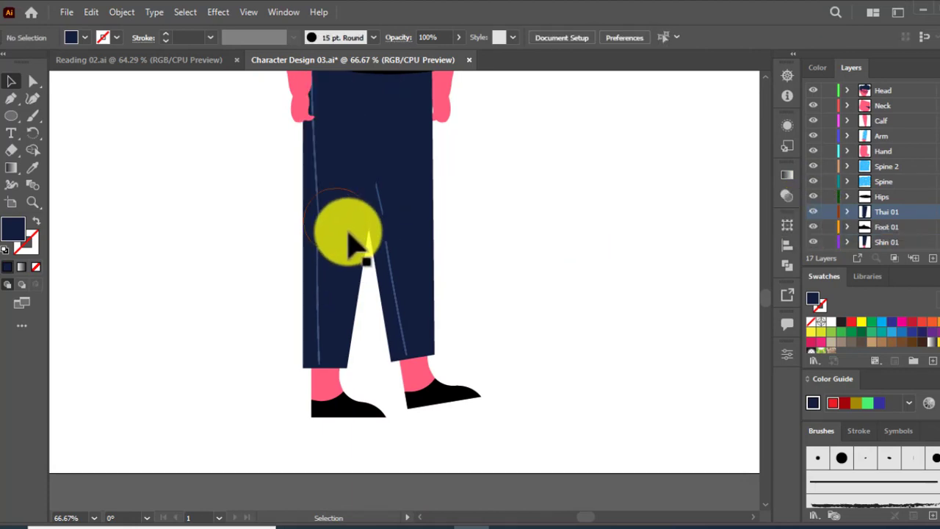
click(813, 227)
click(813, 227)
click(848, 227)
click(934, 242)
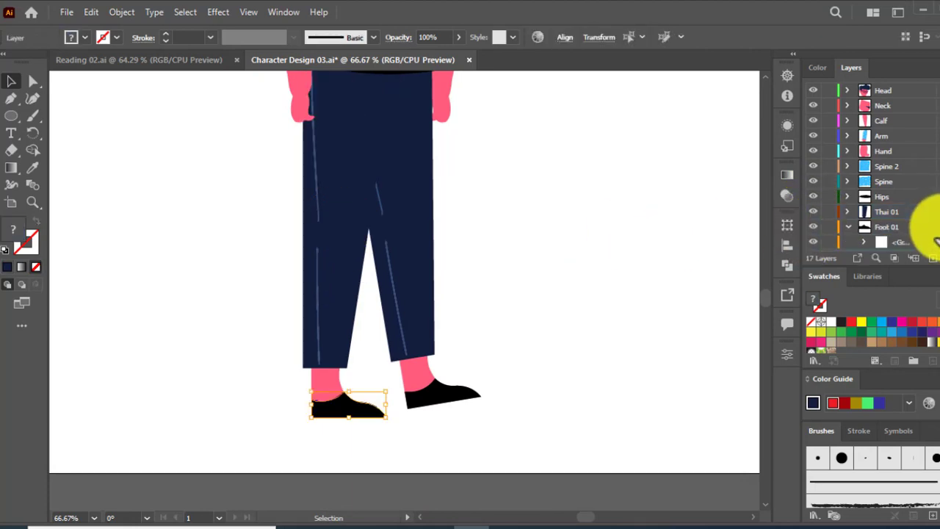
click(814, 241)
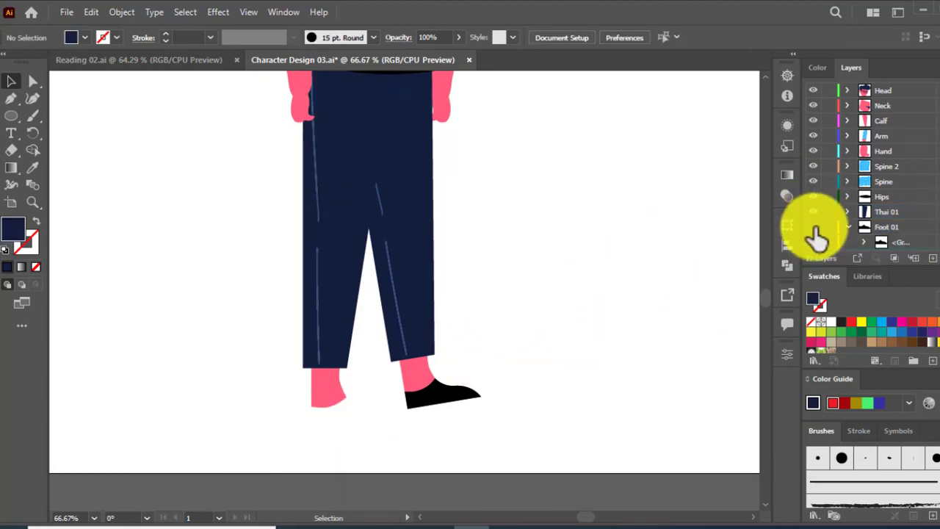
click(848, 227)
click(813, 243)
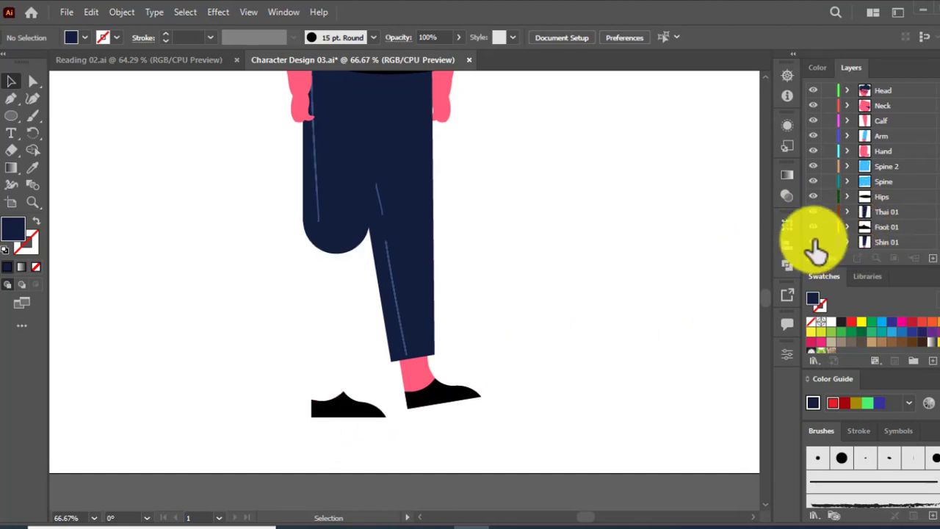
click(813, 242)
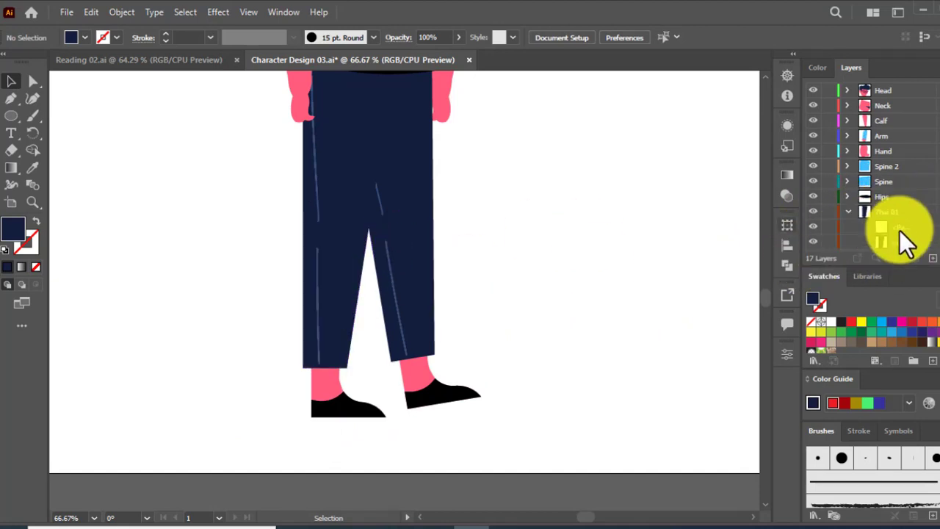
Collapse the Thai 01 layer and save the Illustrator character file
scroll(900, 231, down, 2)
click(848, 124)
scroll(516, 279, down, 1)
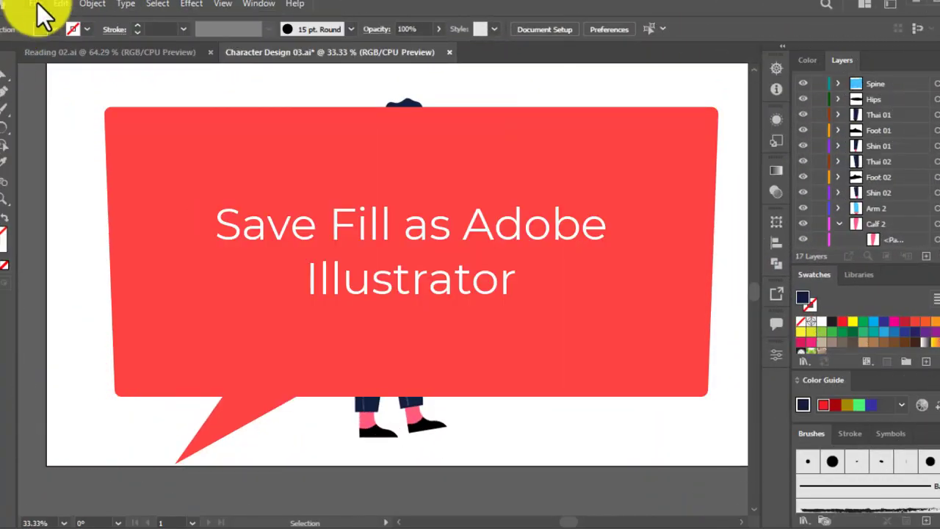
click(38, 3)
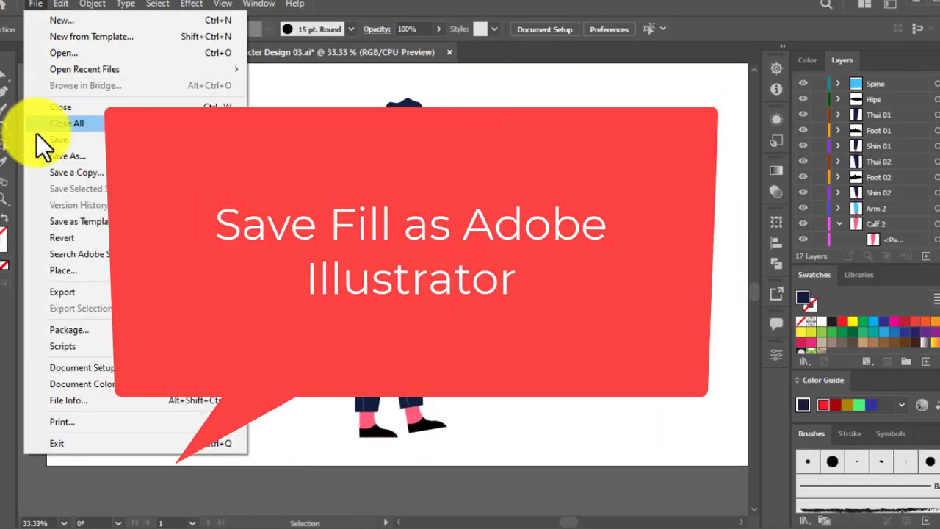
click(60, 139)
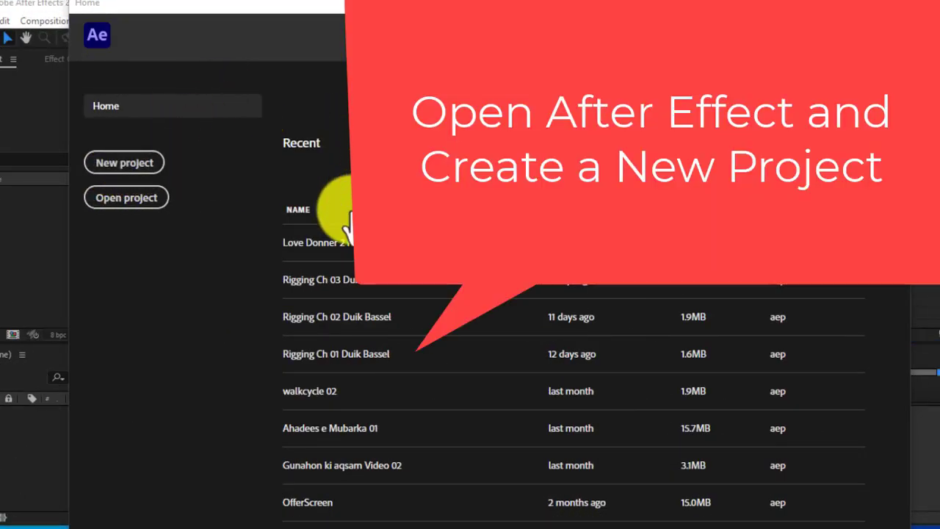
Start a new project with a Character Rigging comp using the HDTV 1080 24 preset (1920×1080, 24 fps)
click(149, 168)
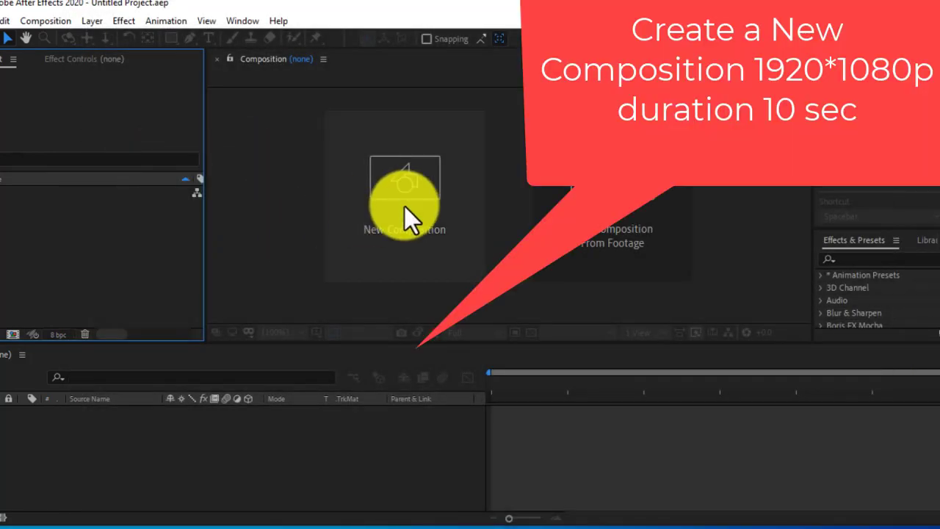
click(401, 206)
text(Character)
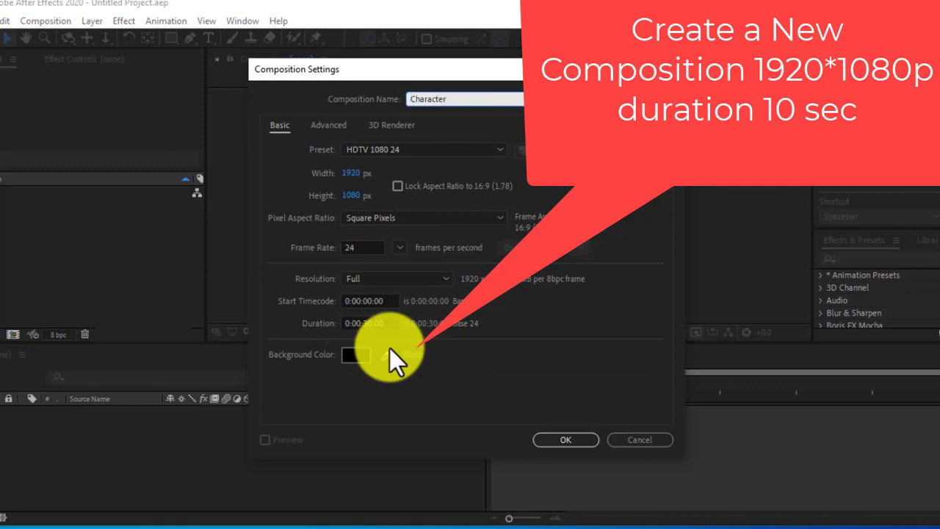
text(Rig)
key(BackSpace)
key(BackSpace)
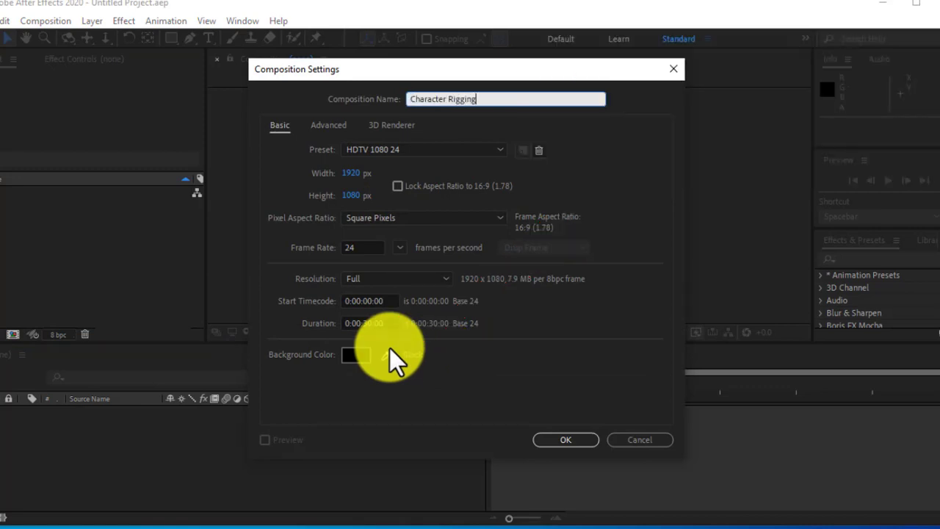
click(366, 323)
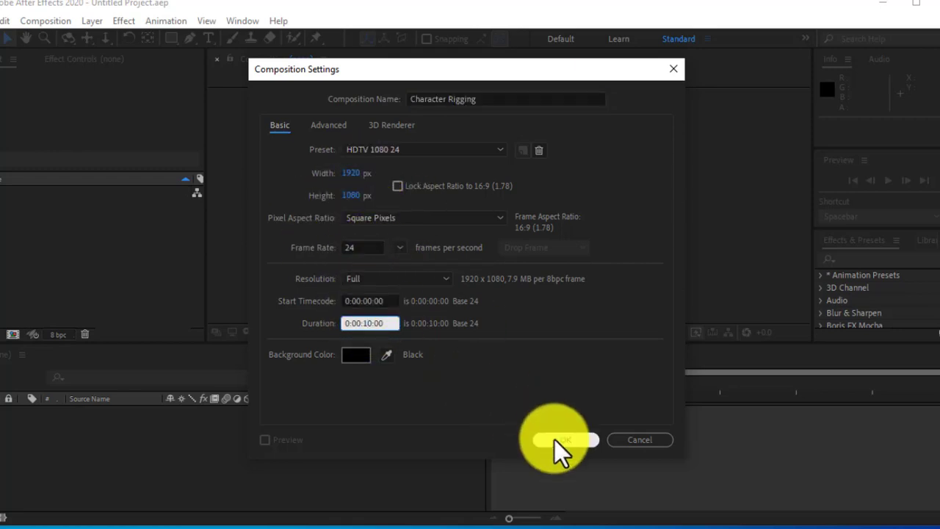
click(560, 443)
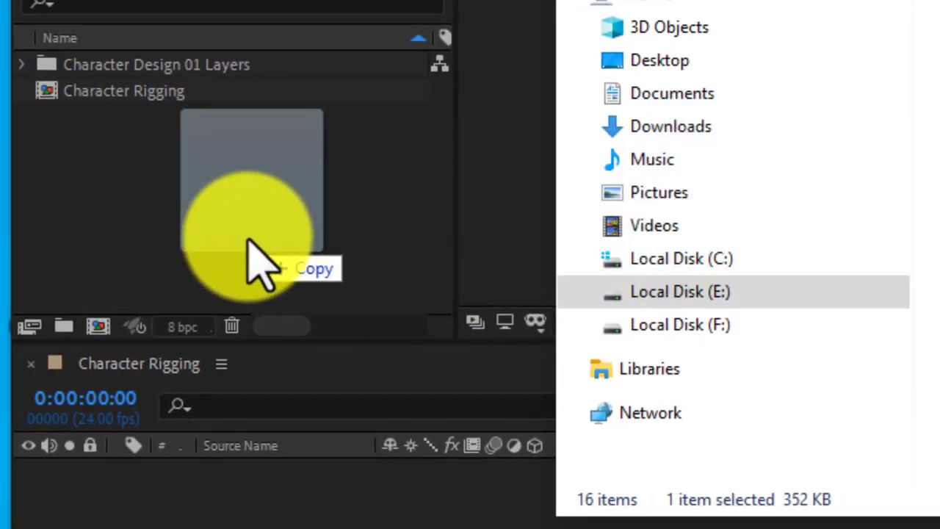
Import Character Design 03.ai as a composition, open it, and turn on the transparency grid
drag(514, 284, 257, 261)
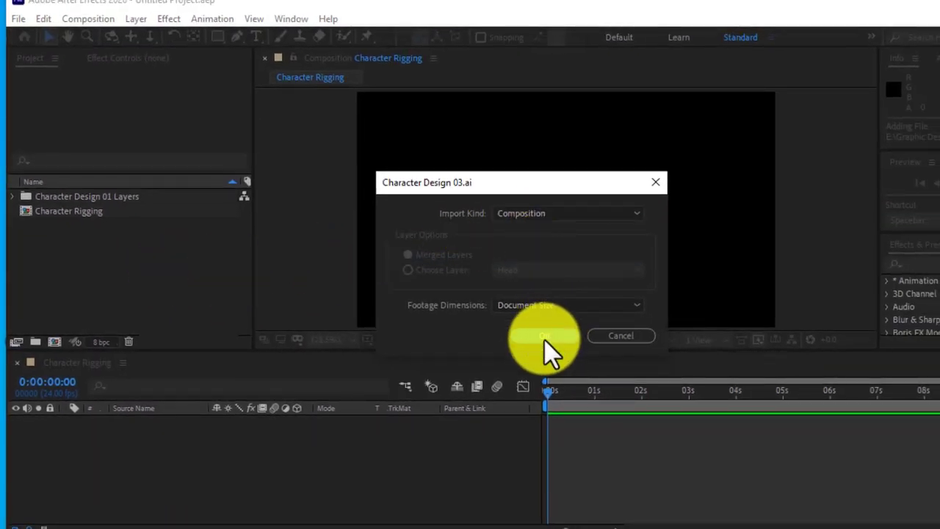
click(545, 335)
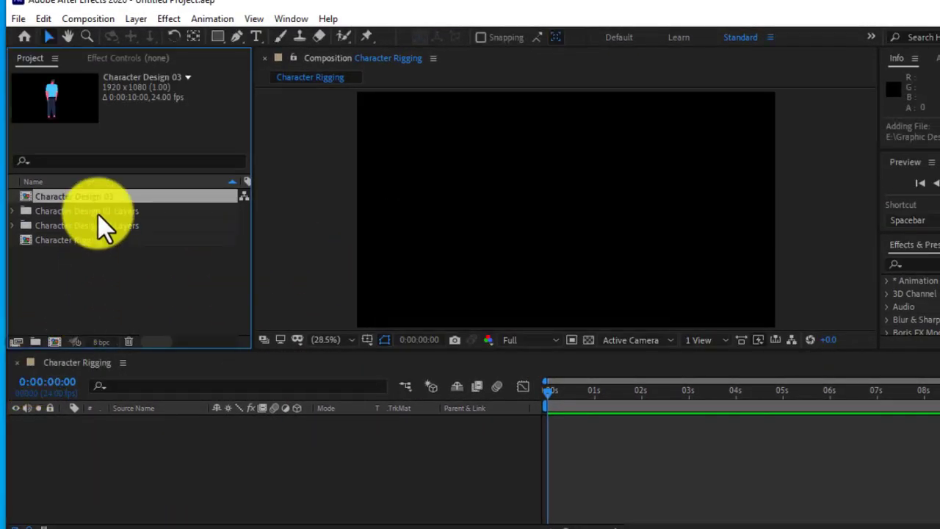
double_click(98, 197)
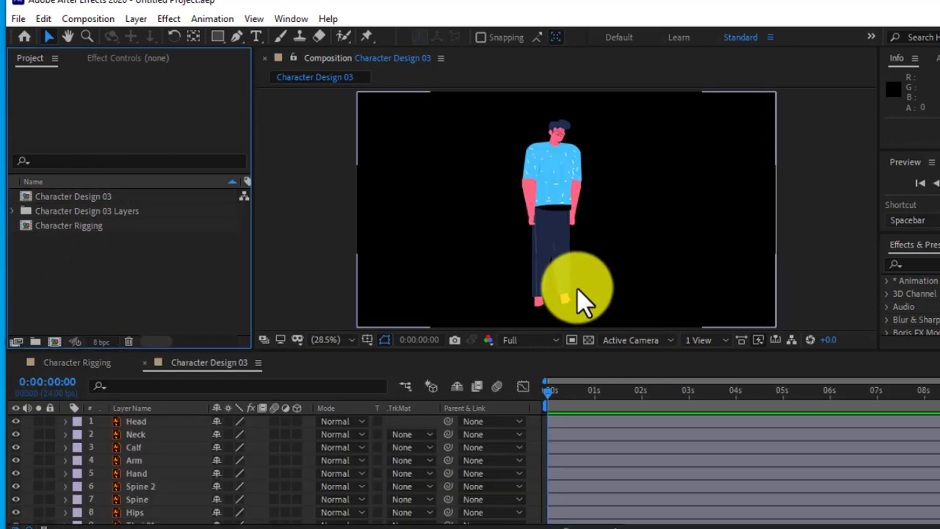
click(590, 342)
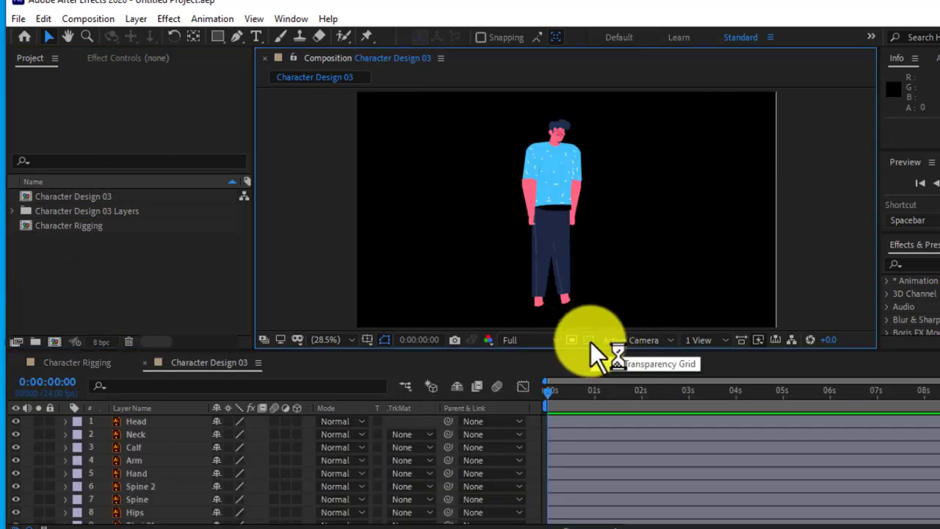
click(592, 343)
click(291, 18)
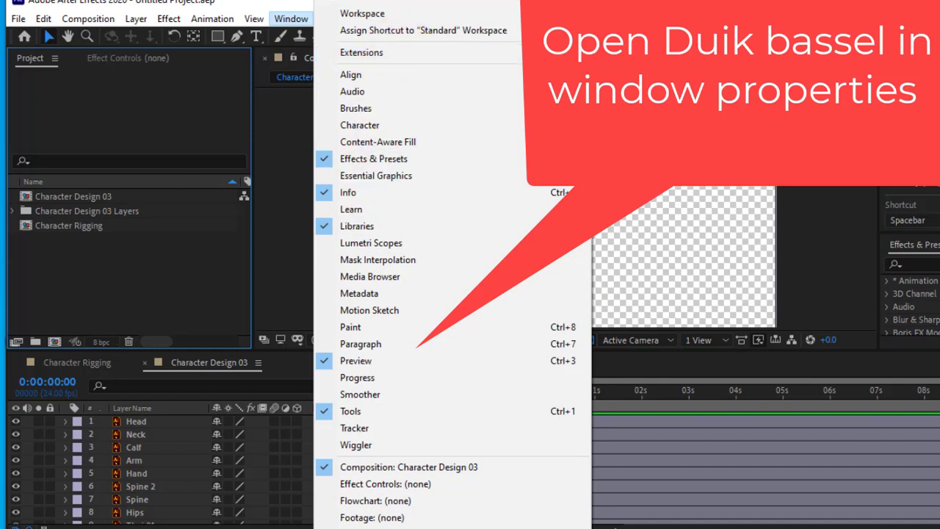
Open Duik Bassel.2 from the Window menu and dock it, narrowed, beside the Composition panel
scroll(451, 293, down, 1)
scroll(451, 294, down, 4)
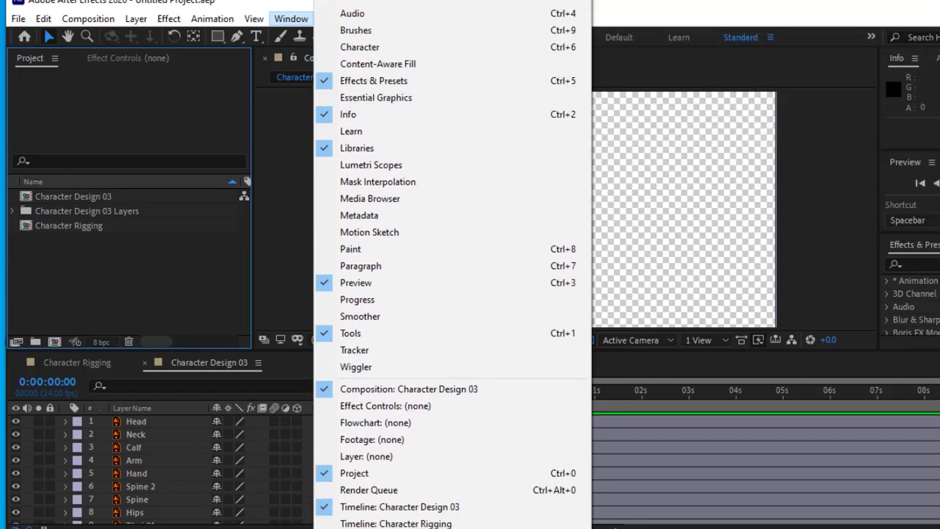
scroll(451, 293, down, 5)
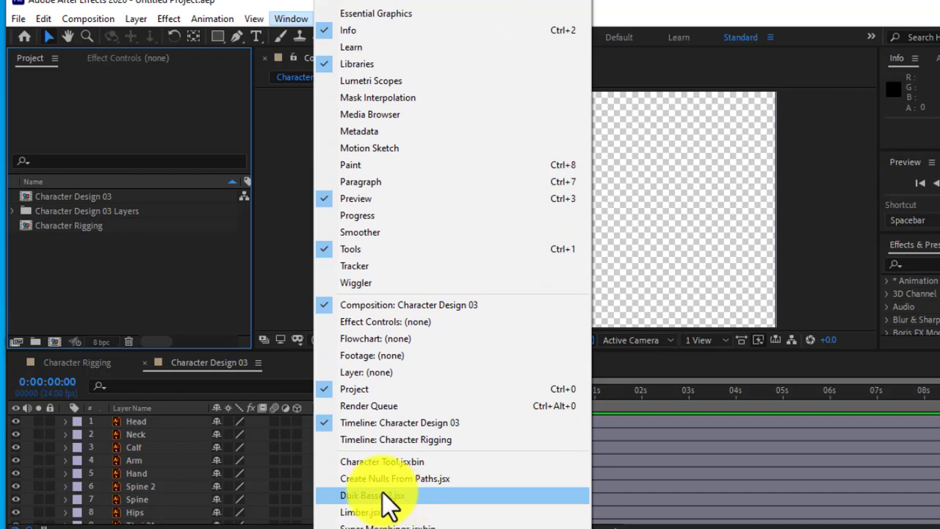
click(373, 497)
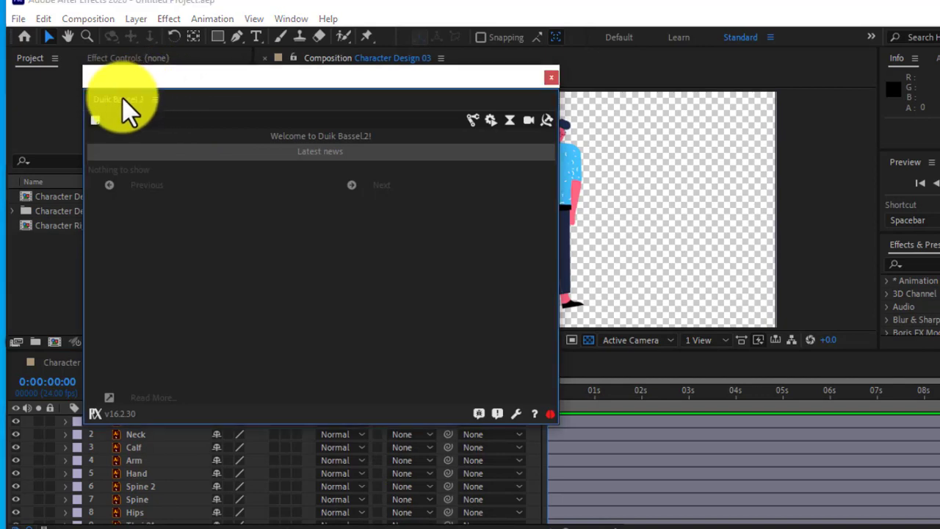
mouse_move(121, 94)
mouse_down()
mouse_move(266, 88)
mouse_move(269, 193)
mouse_up()
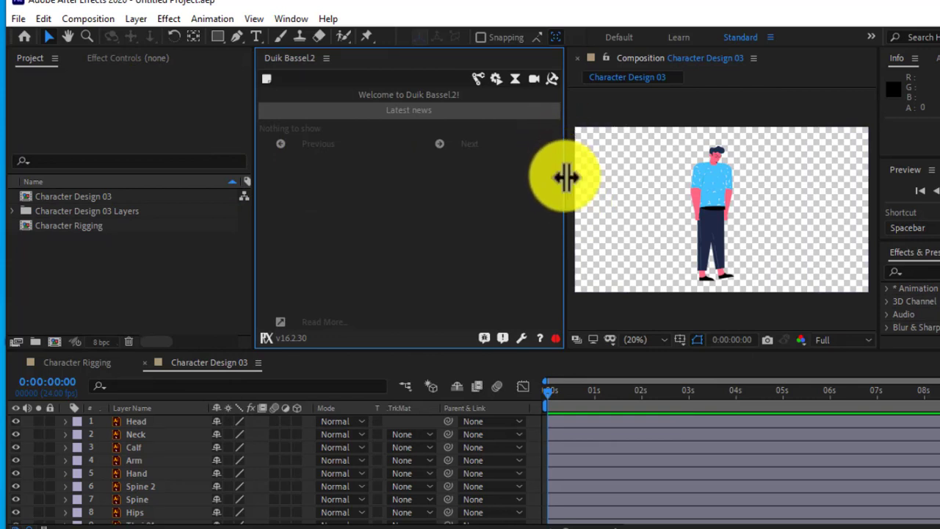
drag(565, 177, 477, 180)
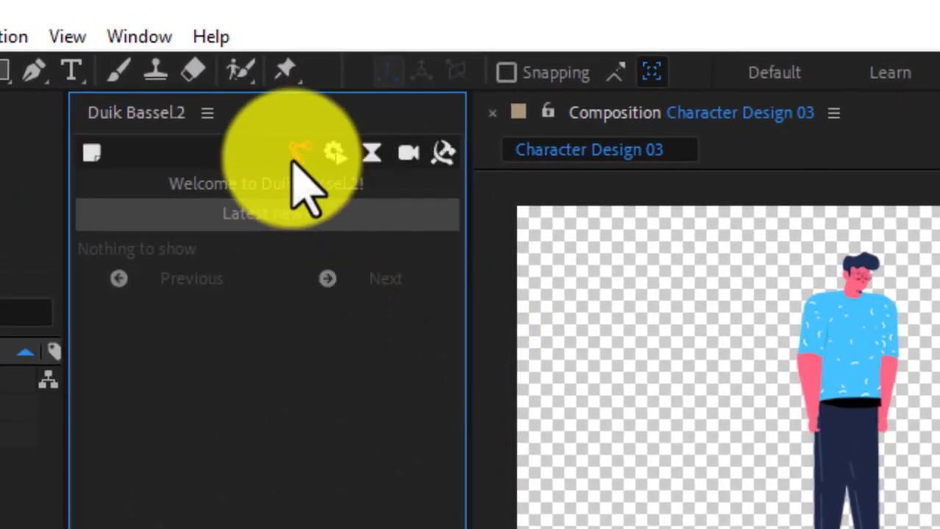
Create a Duik Hominoid structure from the Rigging tools and check its new layers
click(340, 151)
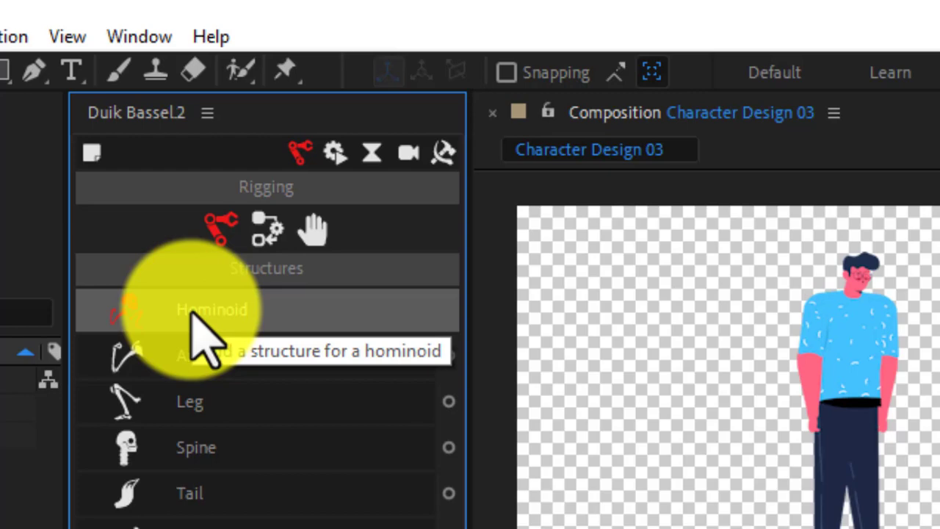
click(191, 314)
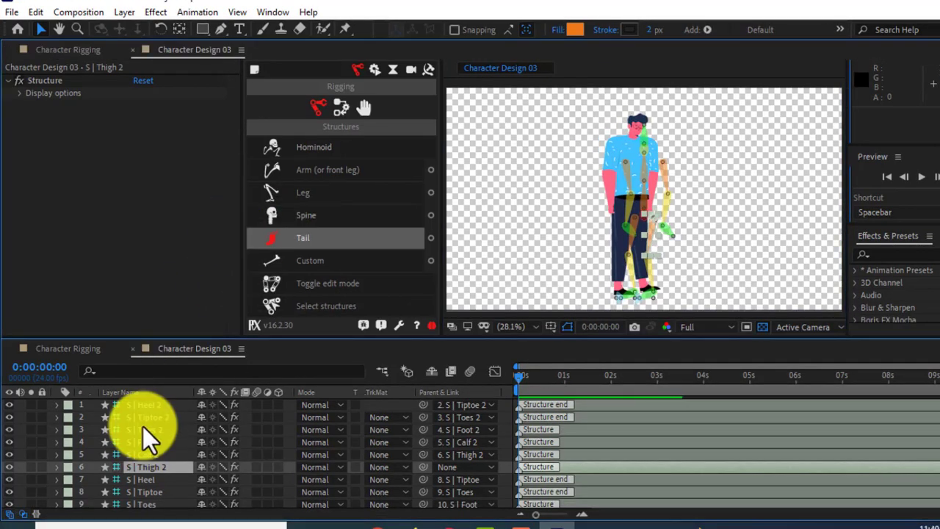
key(grave)
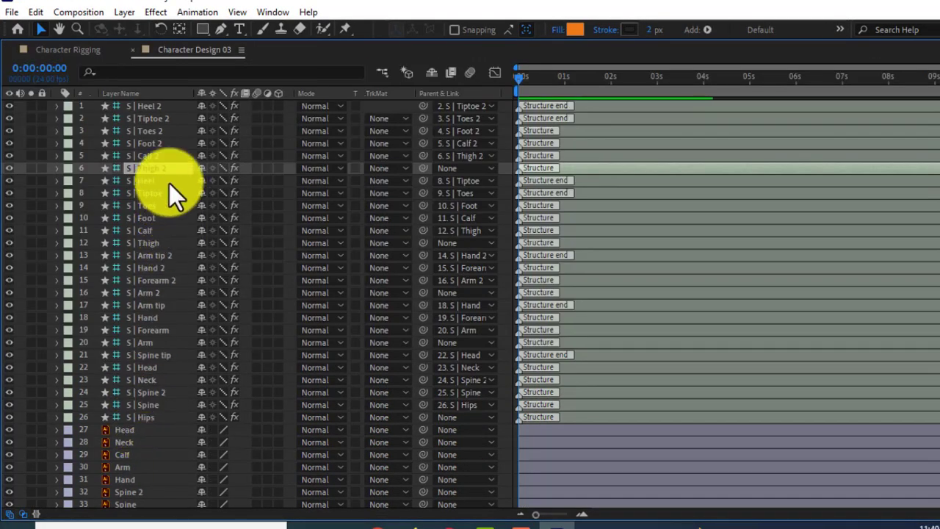
click(152, 105)
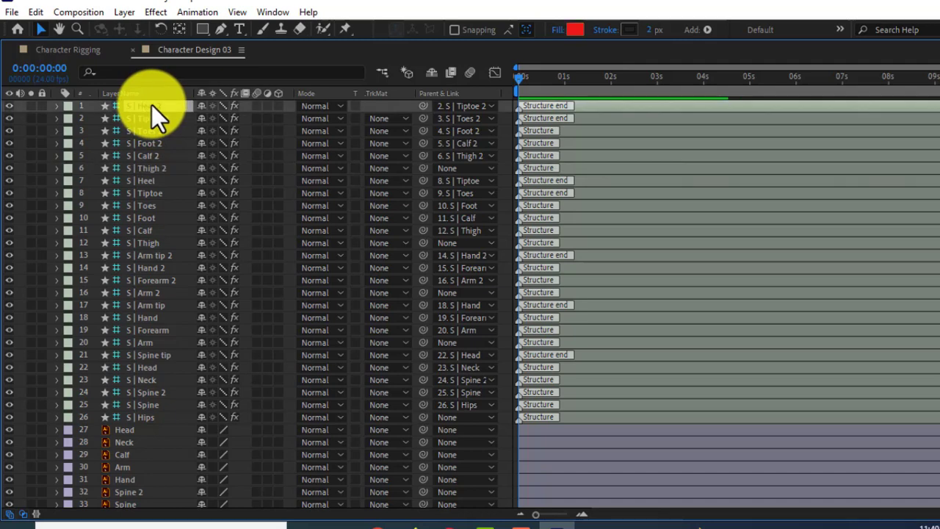
key(grave)
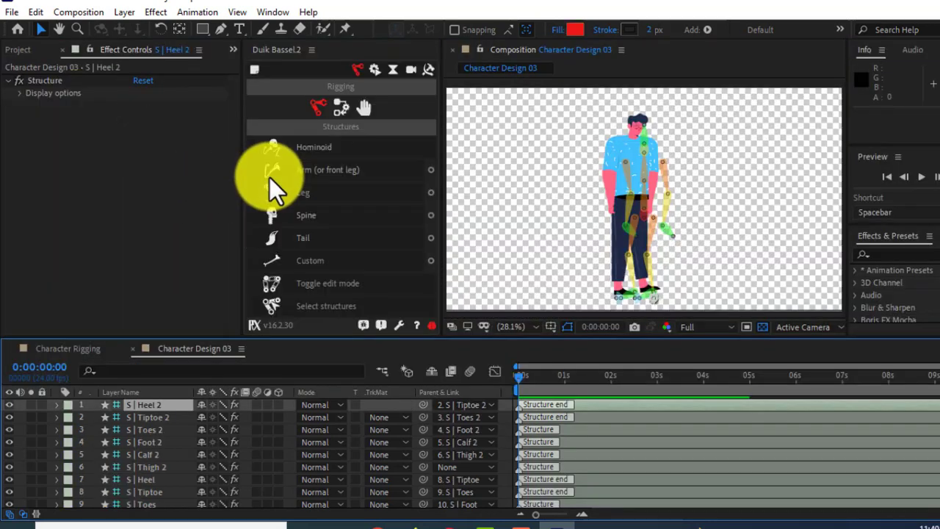
click(600, 130)
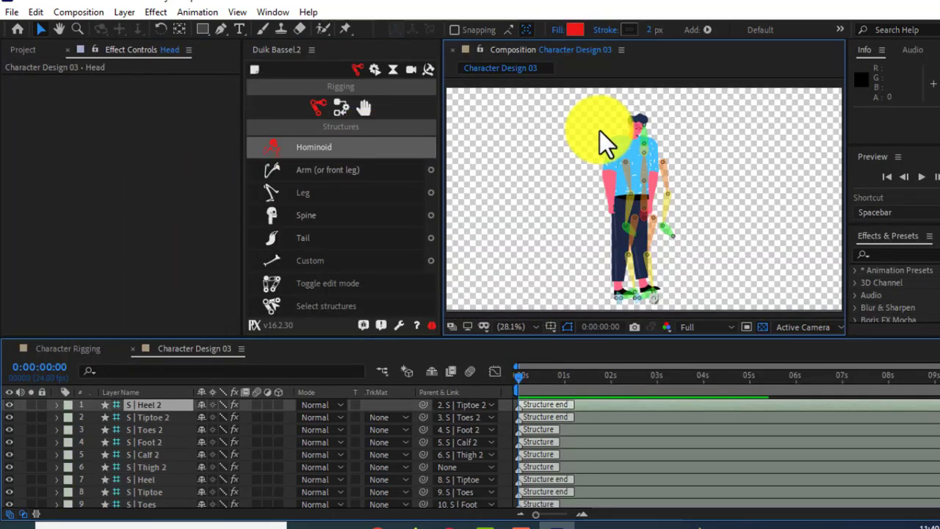
key(grave)
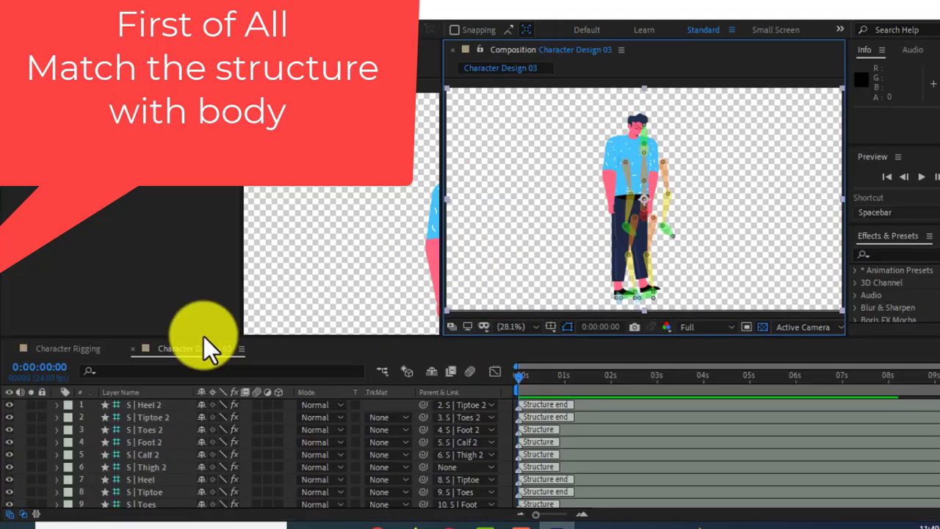
Select the original artwork layers from Head to the last one and lock them
scroll(140, 435, down, 3)
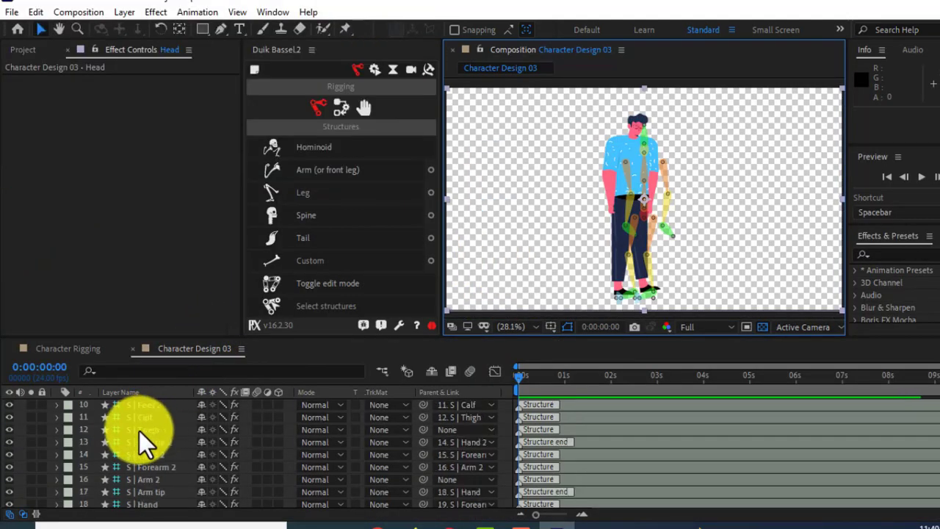
scroll(46, 500, down, 2)
scroll(45, 498, down, 3)
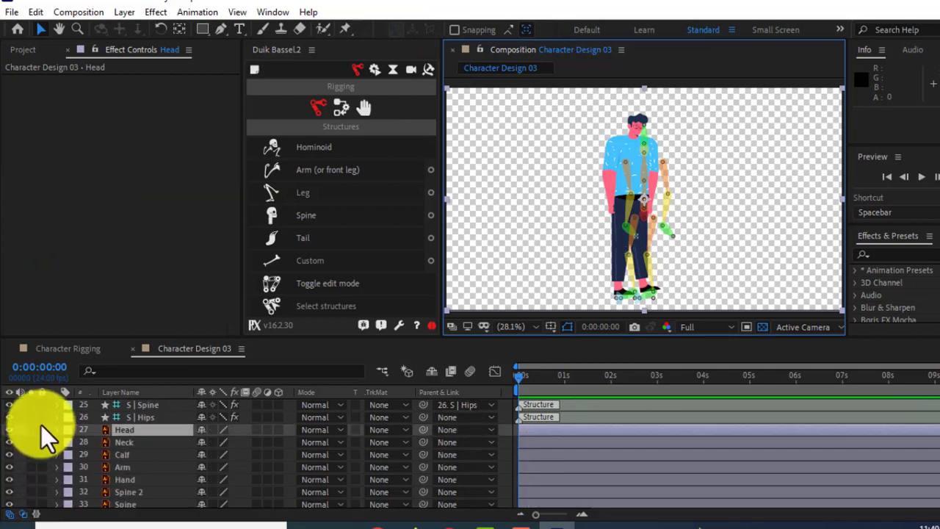
scroll(110, 459, down, 5)
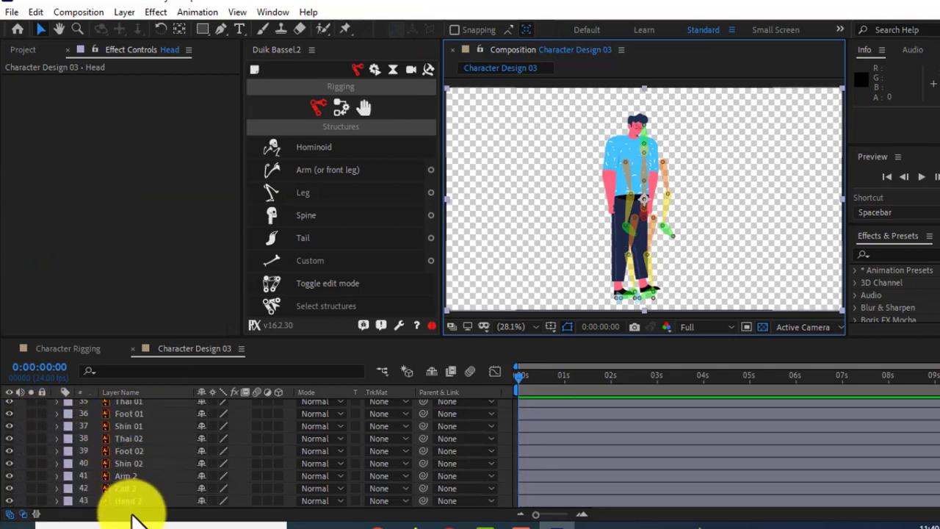
shift+click(68, 501)
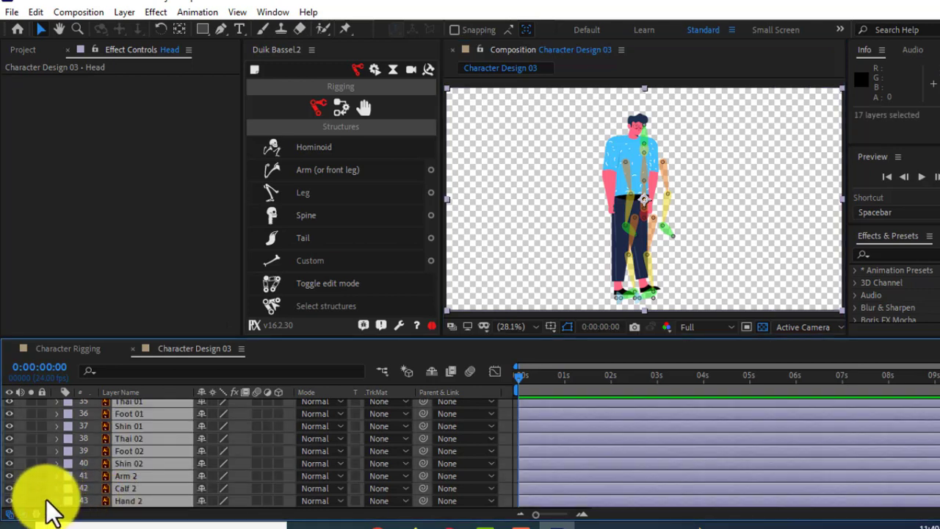
click(42, 500)
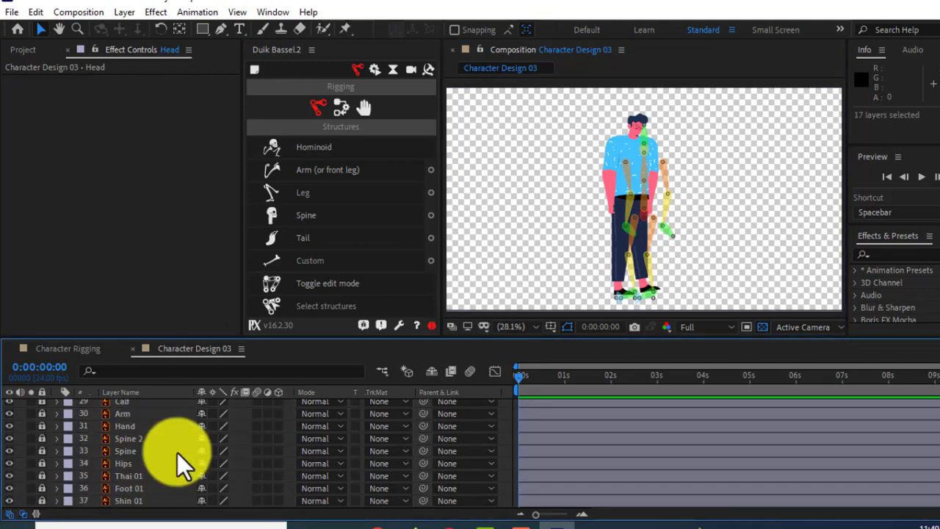
click(637, 191)
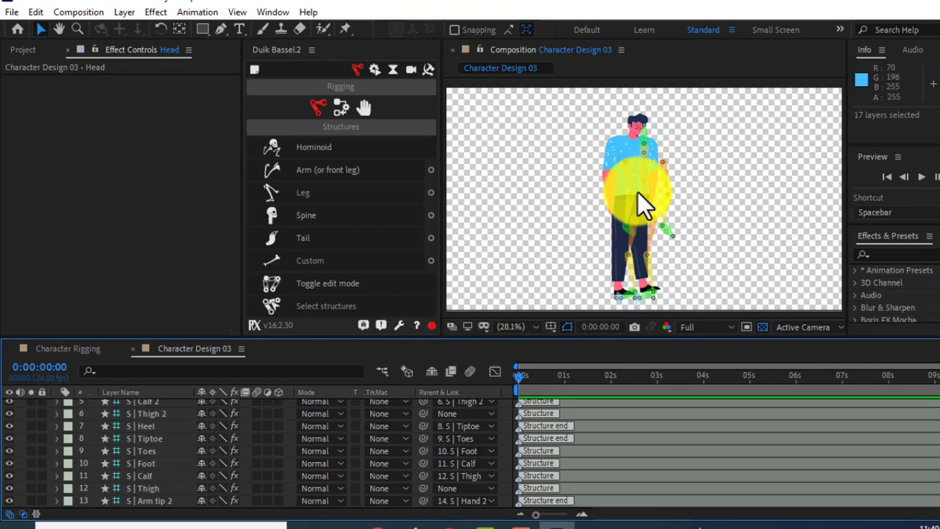
click(547, 187)
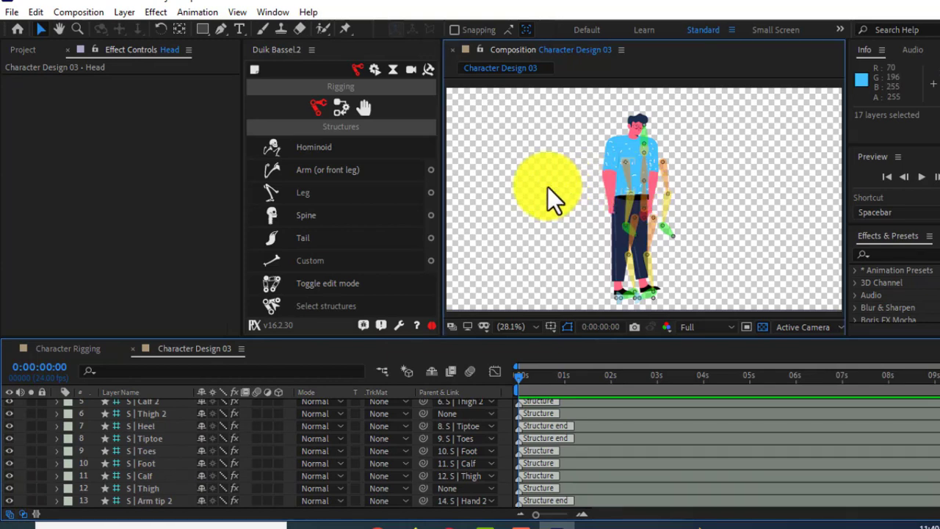
key(grave)
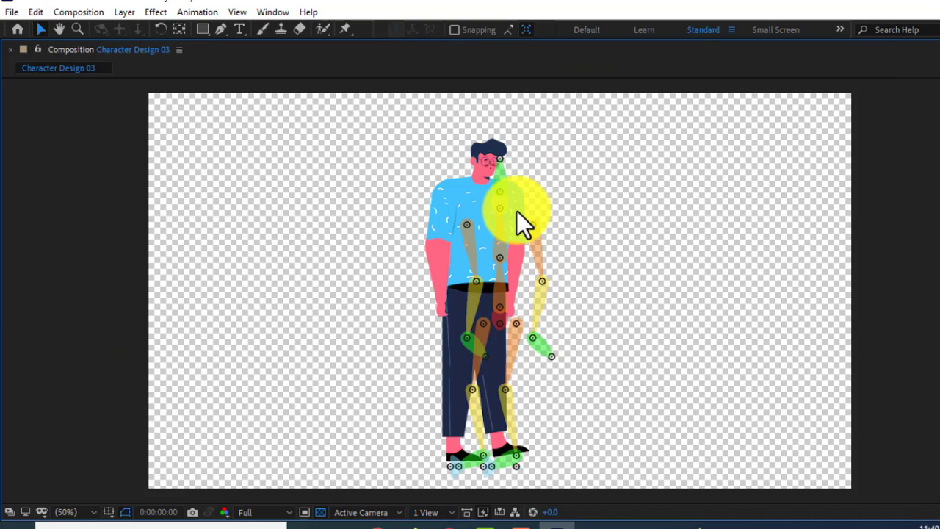
Zoom the composition to 100% and nudge the grey bone near the hips
click(496, 323)
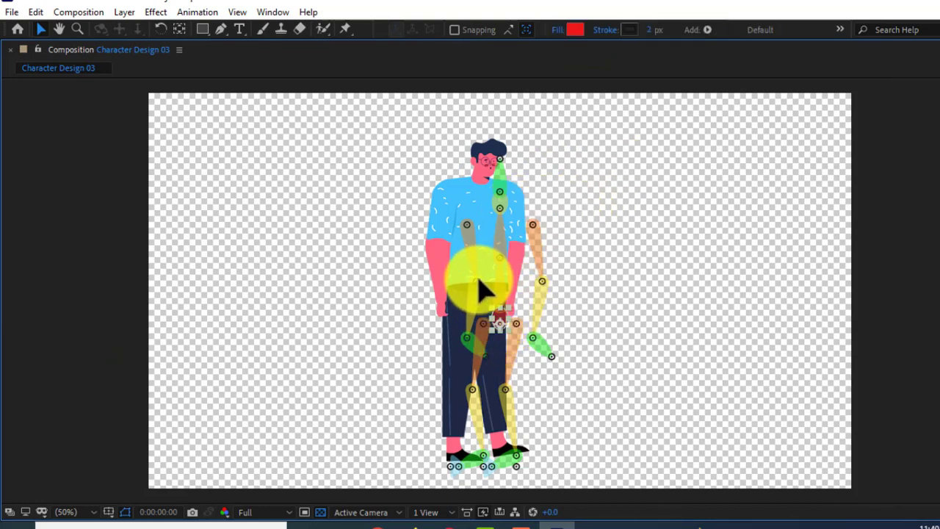
click(486, 297)
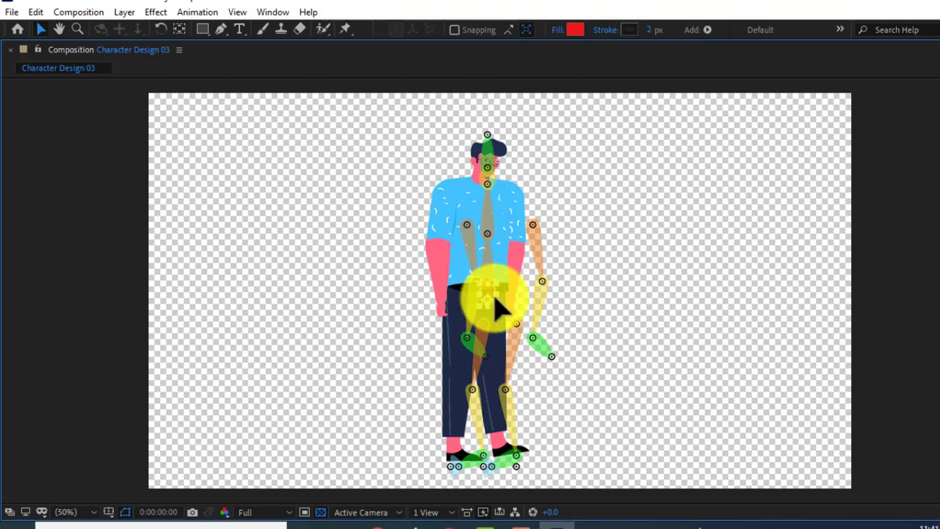
key(period)
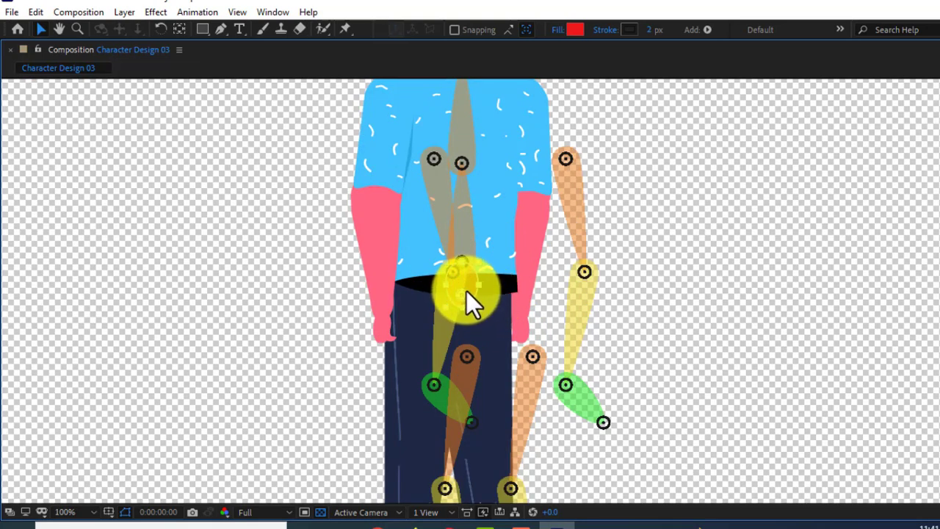
click(467, 290)
drag(468, 292, 467, 299)
click(464, 297)
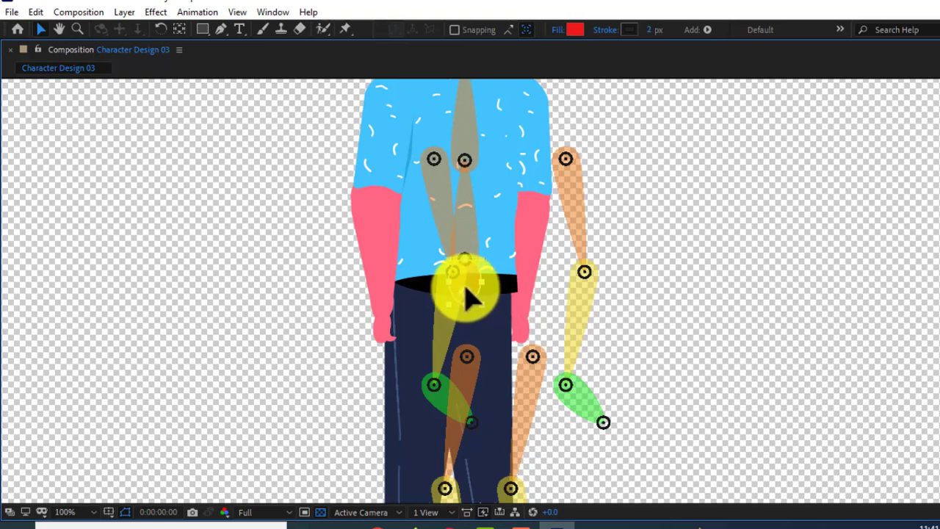
Realign the upper spine and arm bones along the tie and torso
click(467, 224)
drag(467, 223, 433, 160)
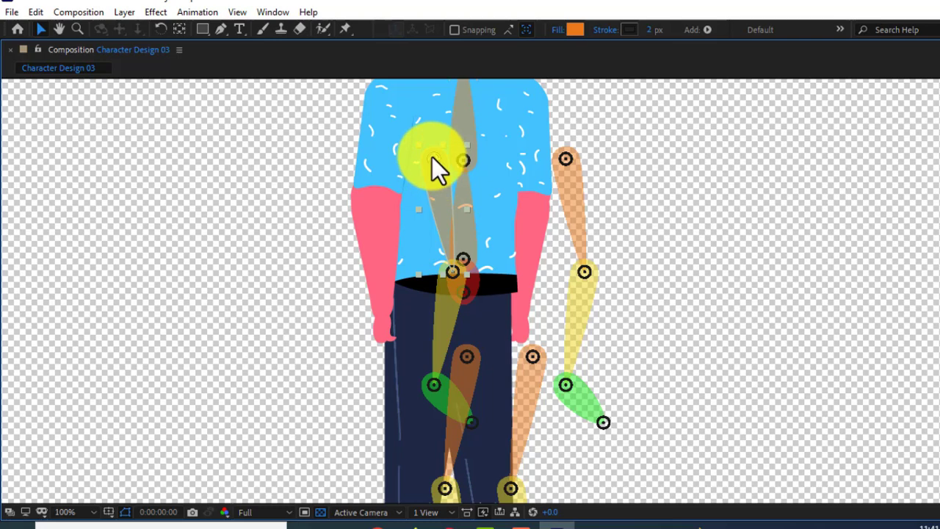
drag(263, 165, 263, 166)
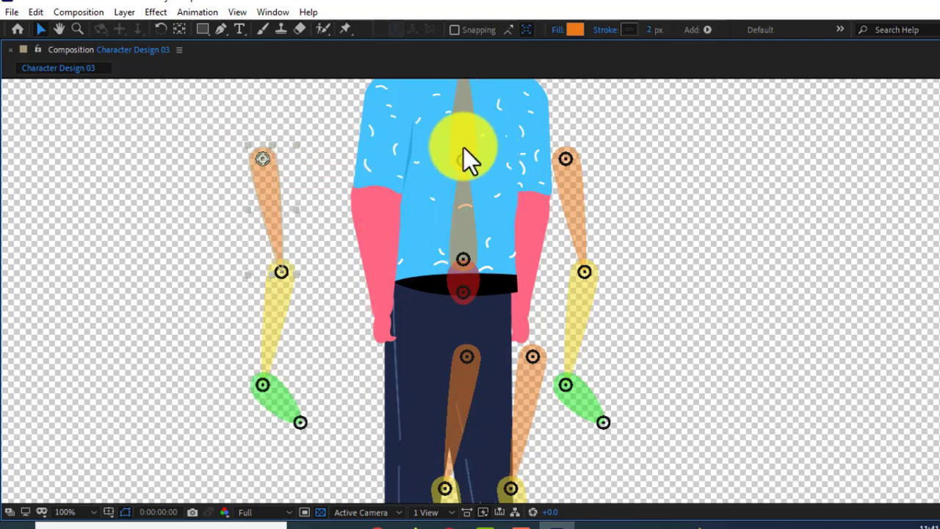
click(464, 171)
drag(463, 171, 460, 276)
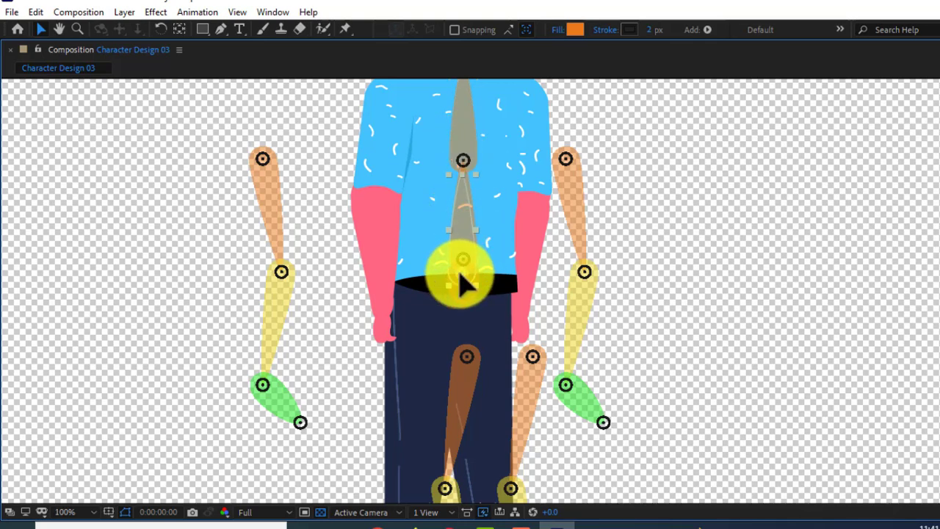
drag(461, 275, 463, 175)
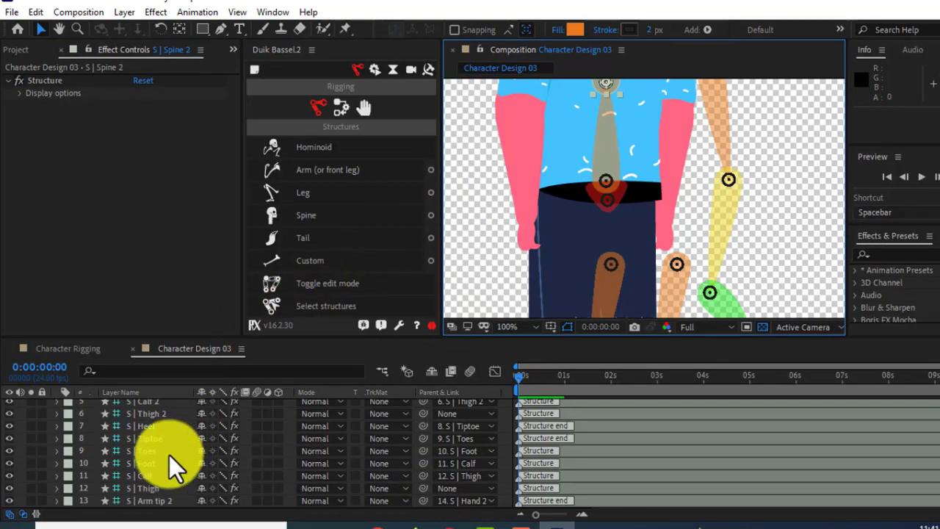
Select the S | Hips through S | Head structures, solo them, and deselect all layers
scroll(131, 450, down, 3)
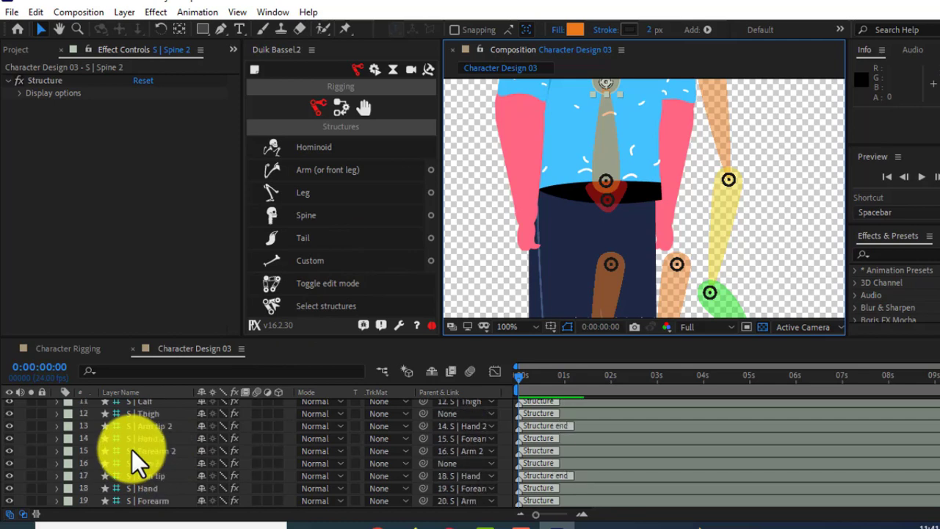
scroll(131, 449, up, 2)
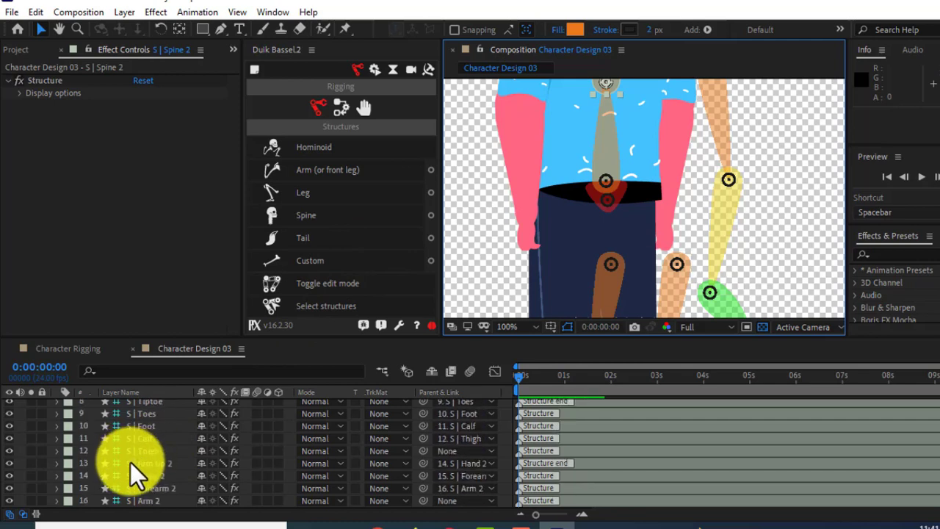
scroll(130, 462, down, 1)
scroll(130, 462, down, 1)
scroll(130, 462, down, 1)
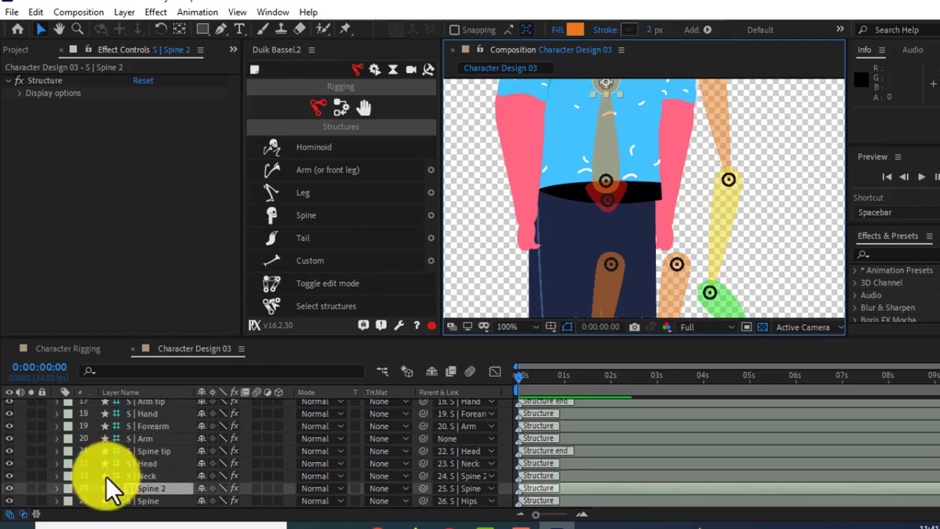
scroll(117, 499, down, 2)
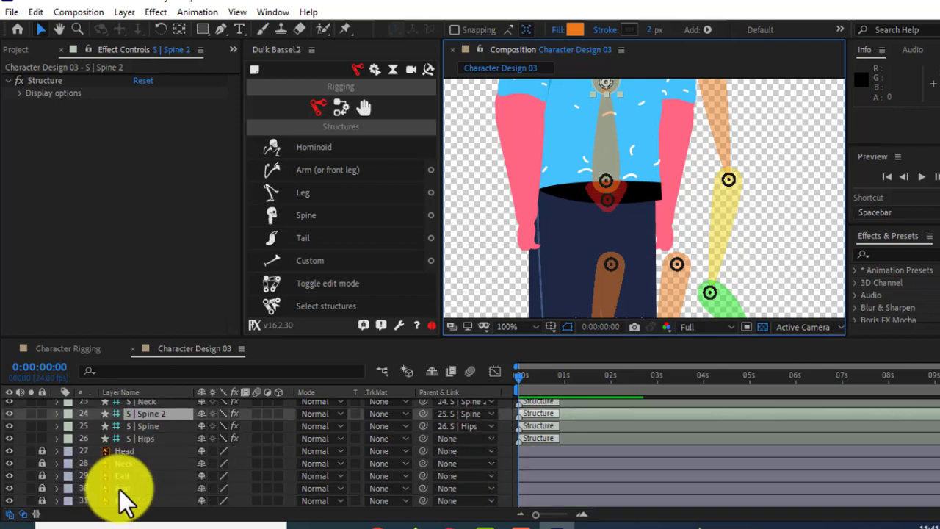
click(139, 439)
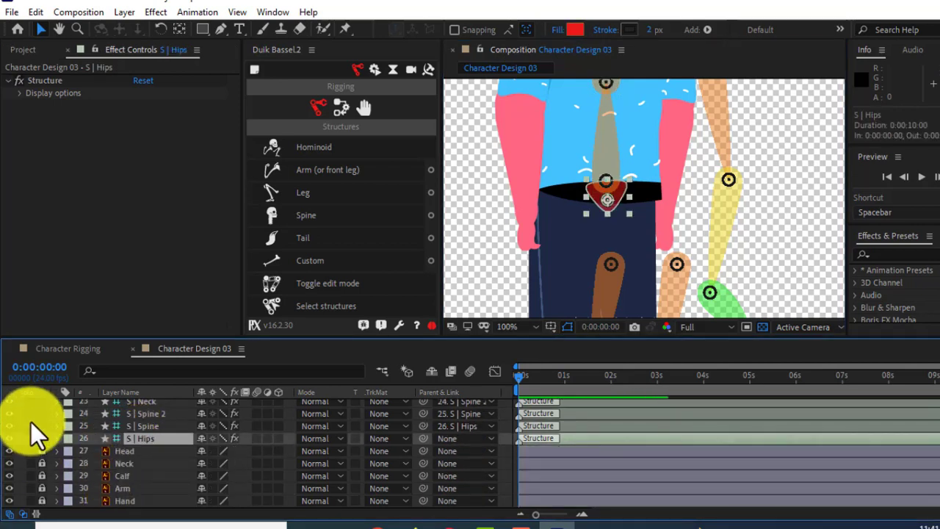
scroll(31, 407, up, 2)
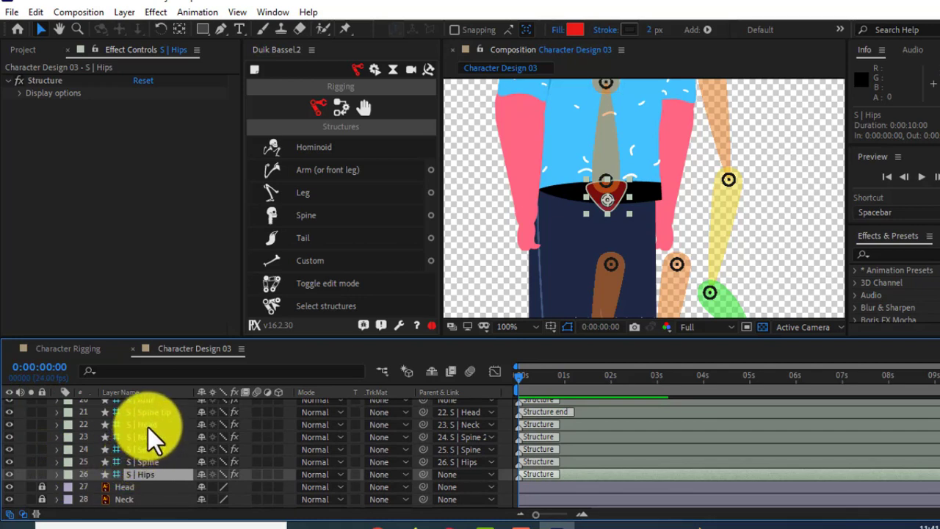
shift+click(148, 427)
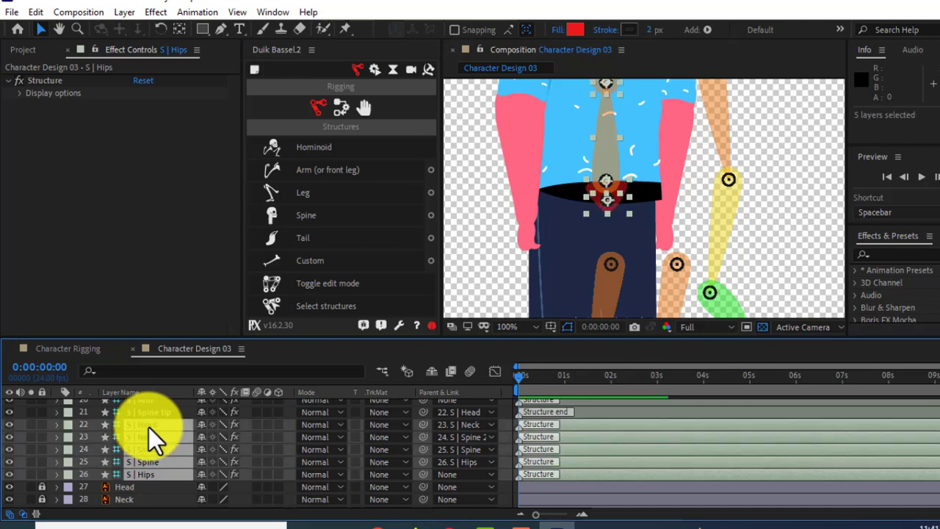
click(31, 424)
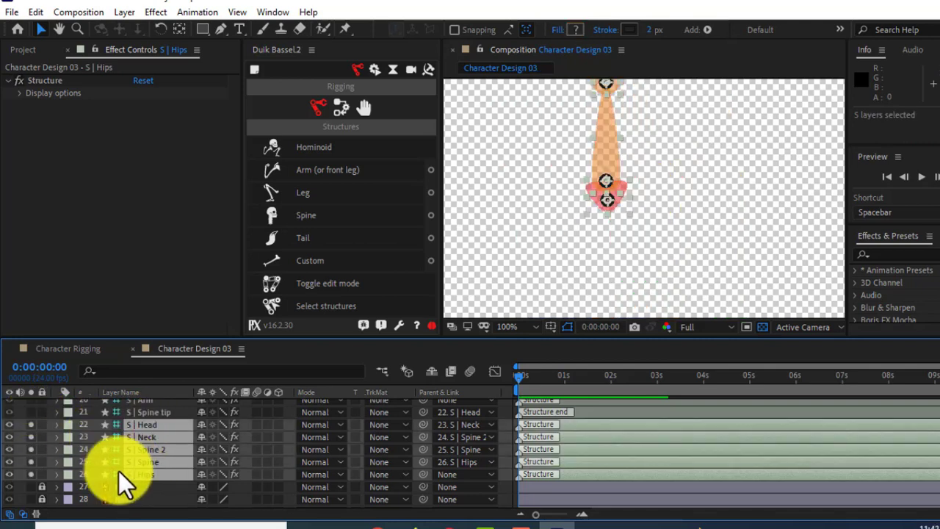
scroll(118, 470, down, 1)
scroll(118, 470, down, 1)
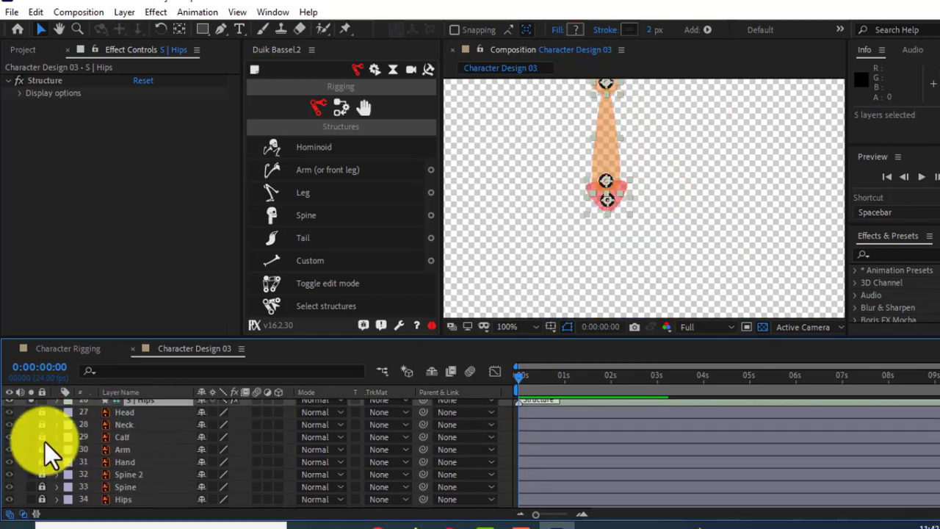
click(14, 435)
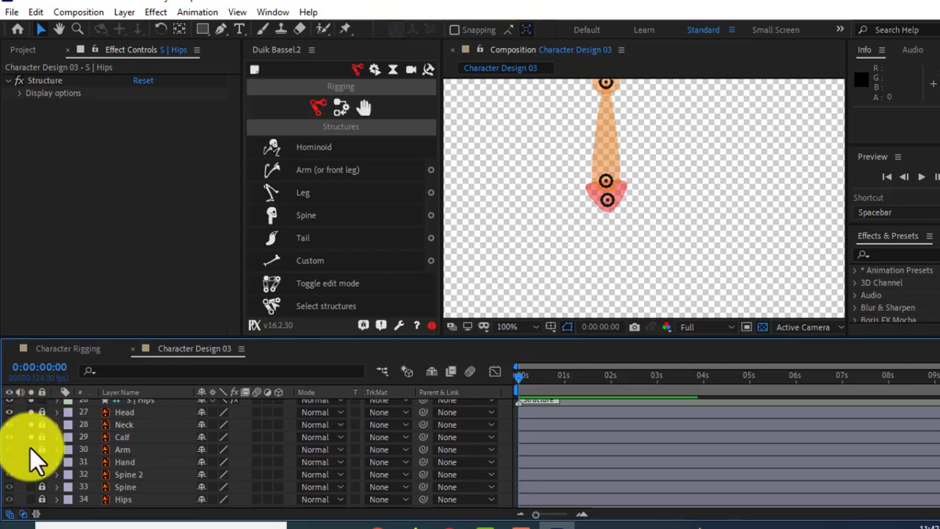
Solo the Spine 2, Spine and Hips artwork layers alongside the bones
click(30, 449)
click(31, 446)
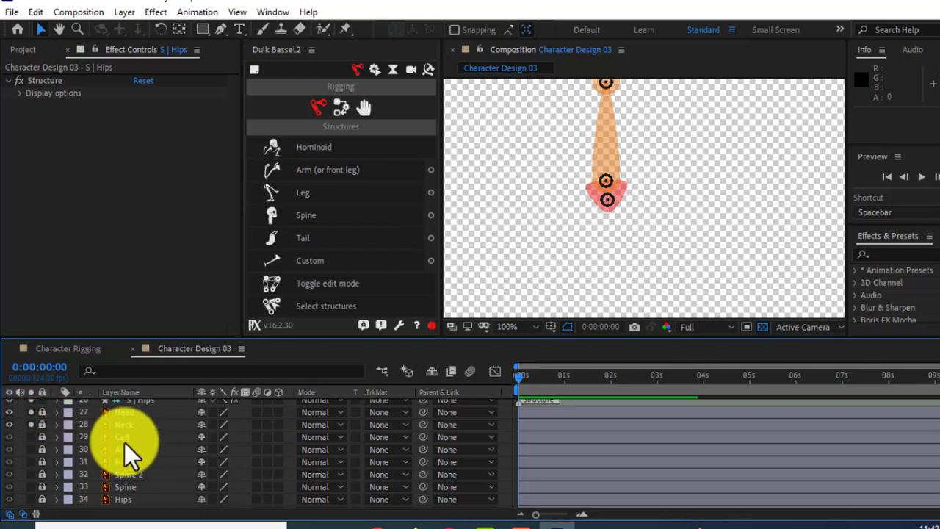
scroll(127, 467, down, 3)
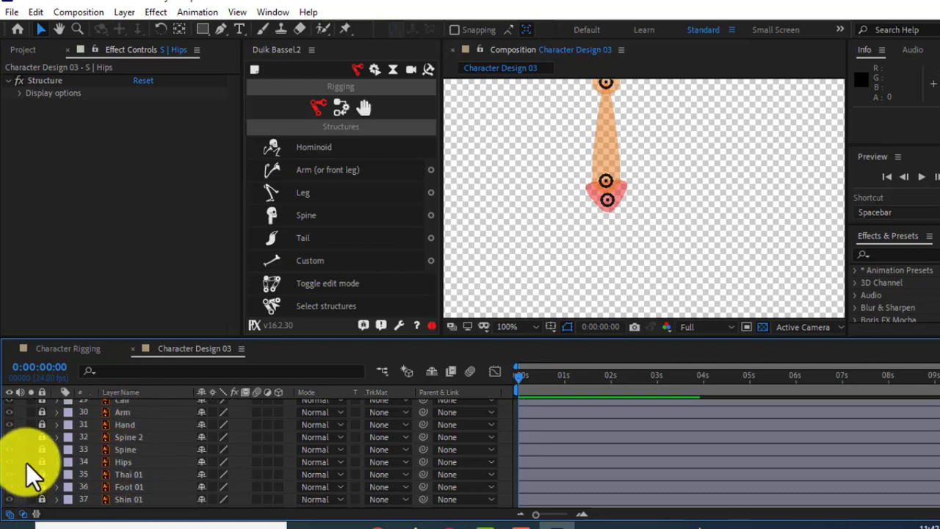
drag(30, 460, 29, 437)
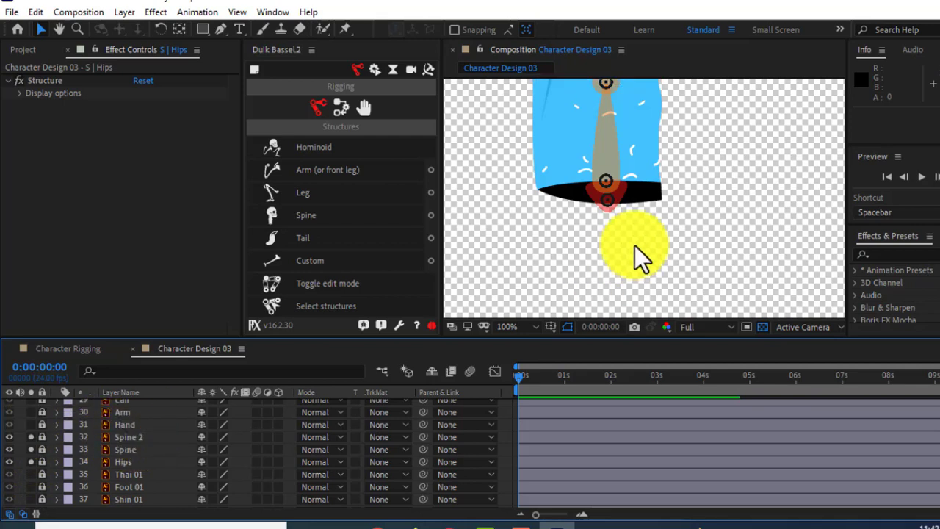
Pan to show the whole shirt and drag the Spine 2 joint down to mid-shirt
click(622, 210)
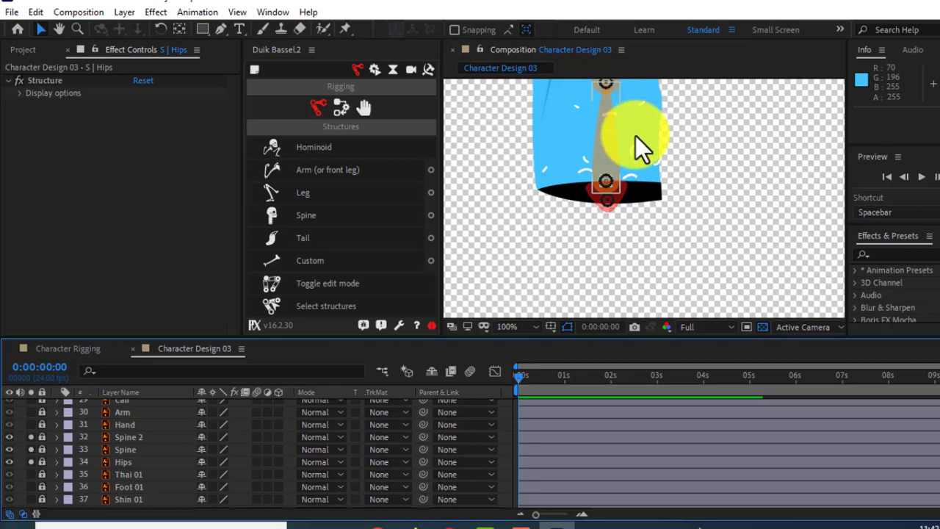
key(h)
mouse_move(636, 136)
mouse_down()
mouse_move(646, 150)
mouse_move(656, 247)
mouse_move(655, 220)
mouse_up()
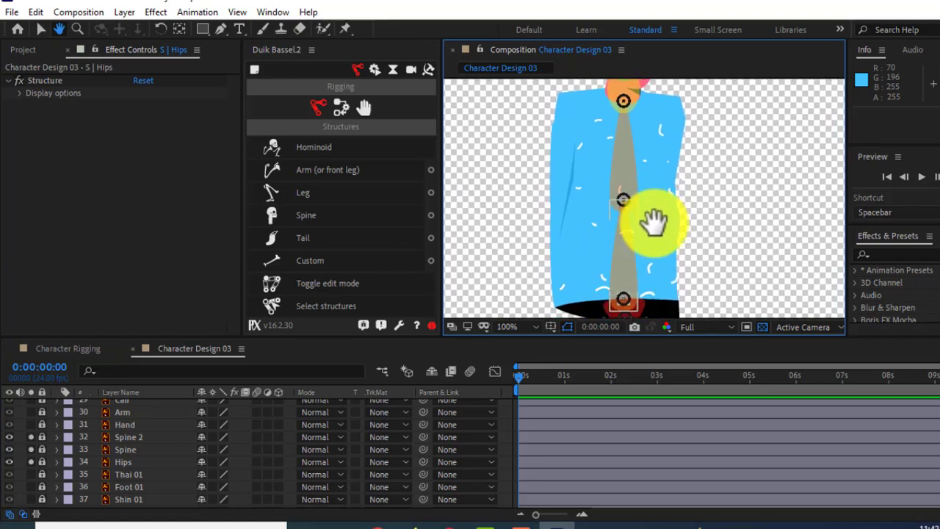
key(v)
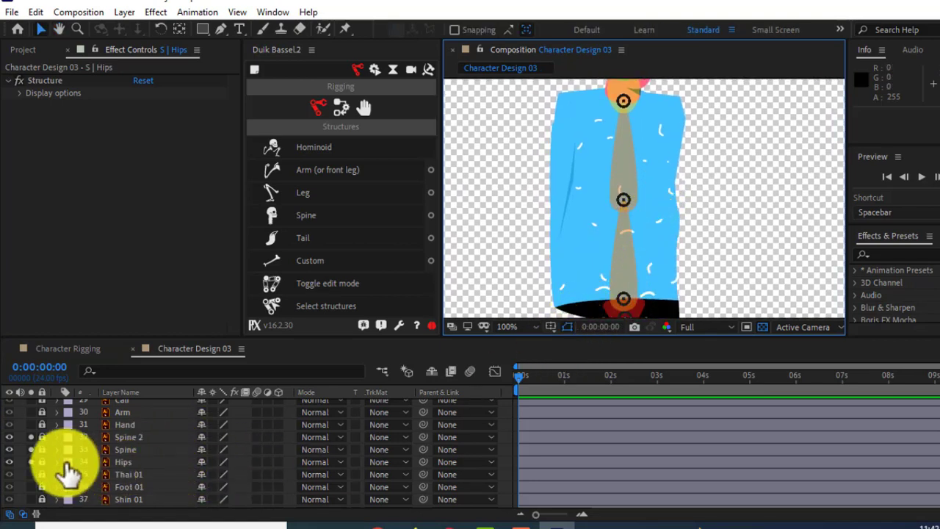
click(30, 451)
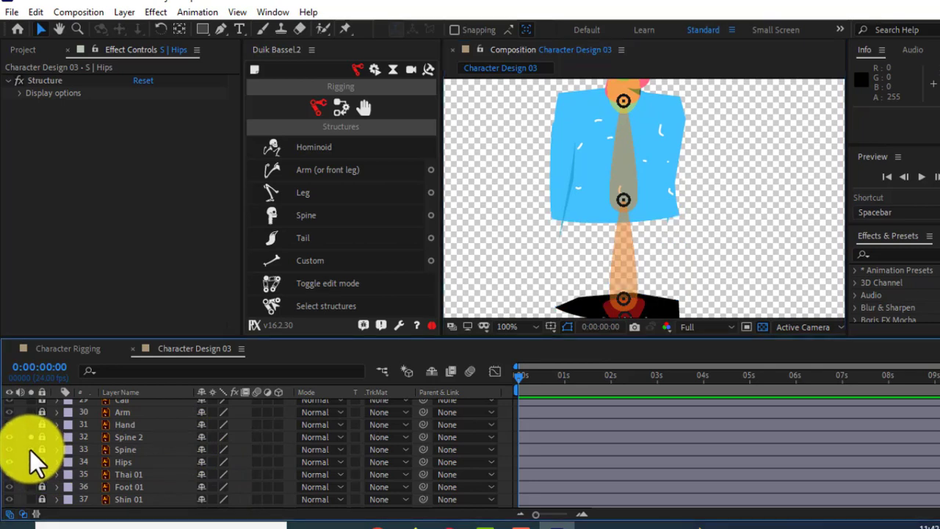
drag(621, 181, 623, 214)
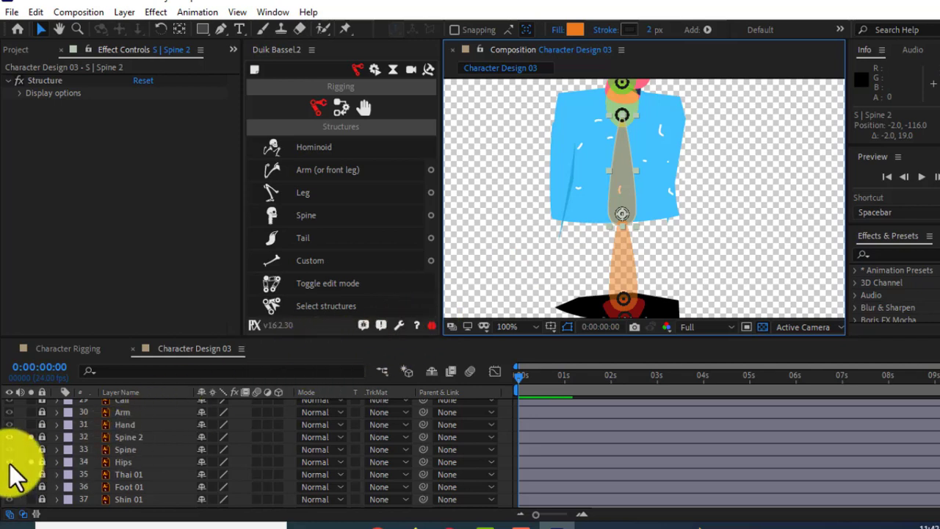
Hide the blue shirt artwork and move the Neck joint down onto the neck
scroll(108, 421, up, 1)
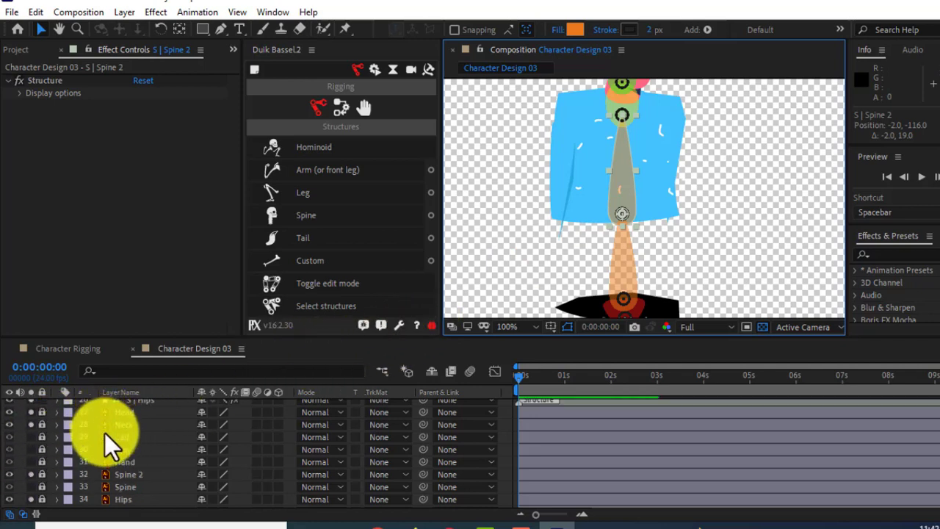
click(31, 413)
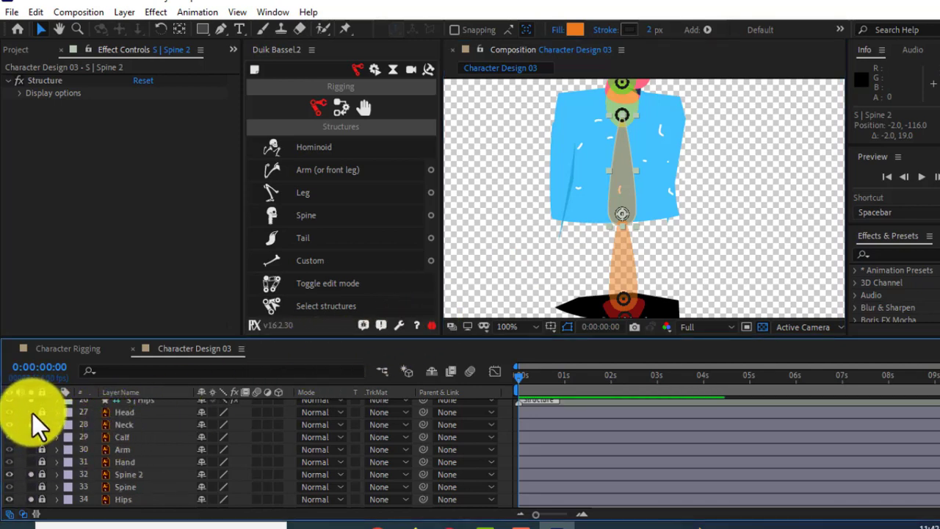
scroll(33, 437, down, 1)
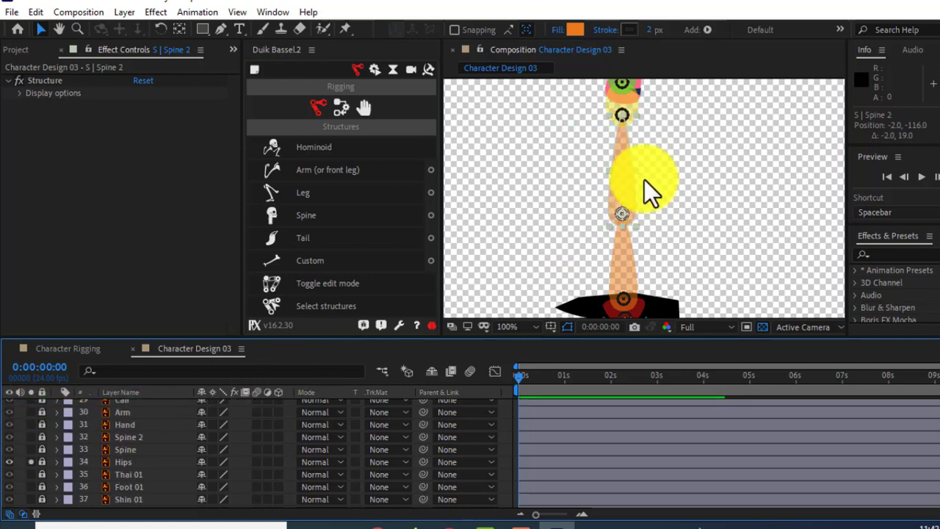
scroll(644, 179, up, 1)
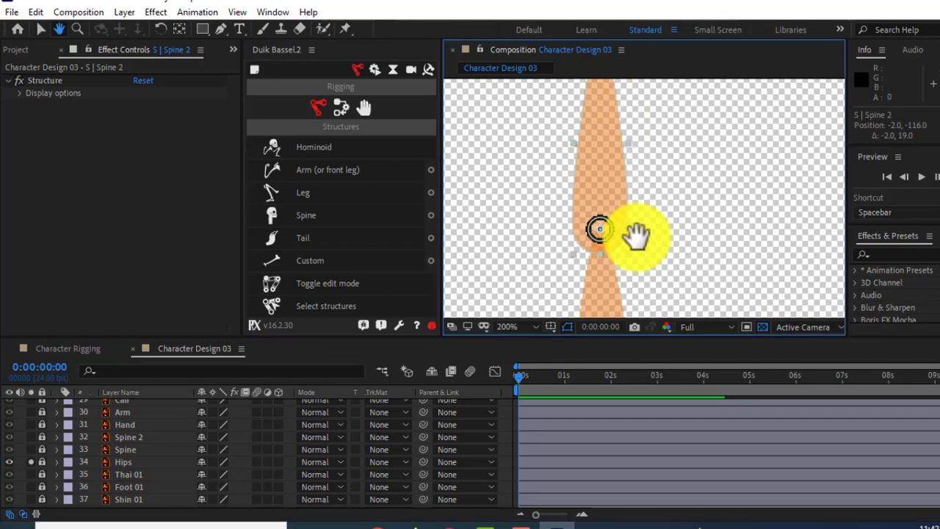
drag(639, 235, 646, 273)
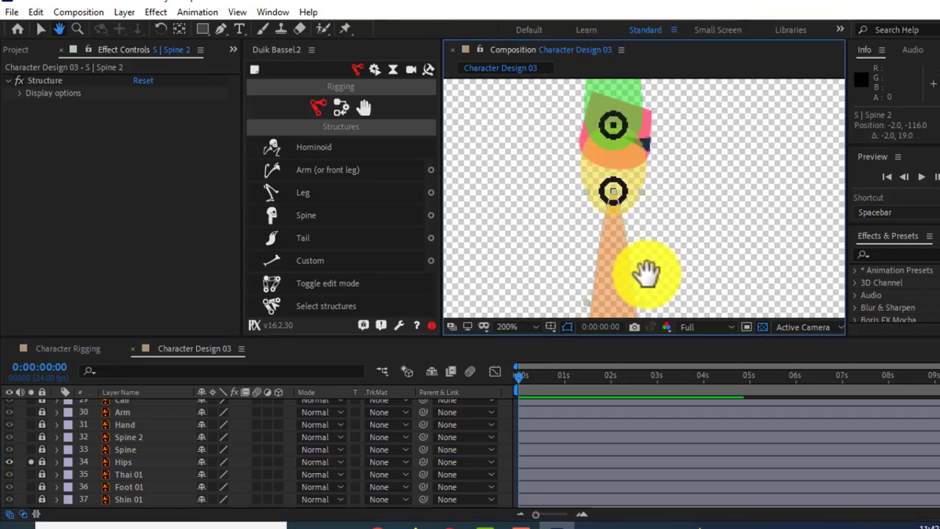
key(v)
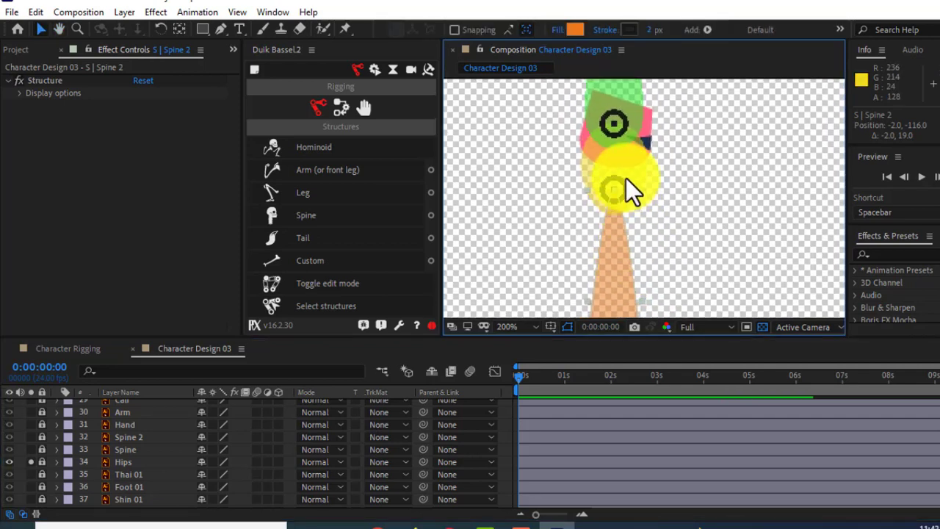
click(625, 177)
click(631, 177)
mouse_move(632, 177)
mouse_down()
mouse_move(621, 208)
mouse_move(615, 145)
mouse_up()
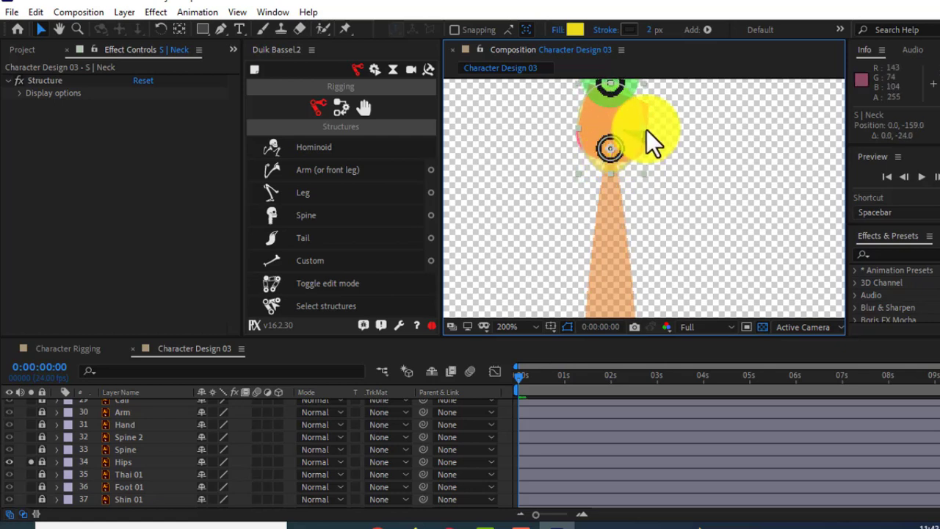
Lock the Shin 01, Head, Neck and Calf artwork layers and solo the Head art
key(h)
drag(663, 143, 666, 265)
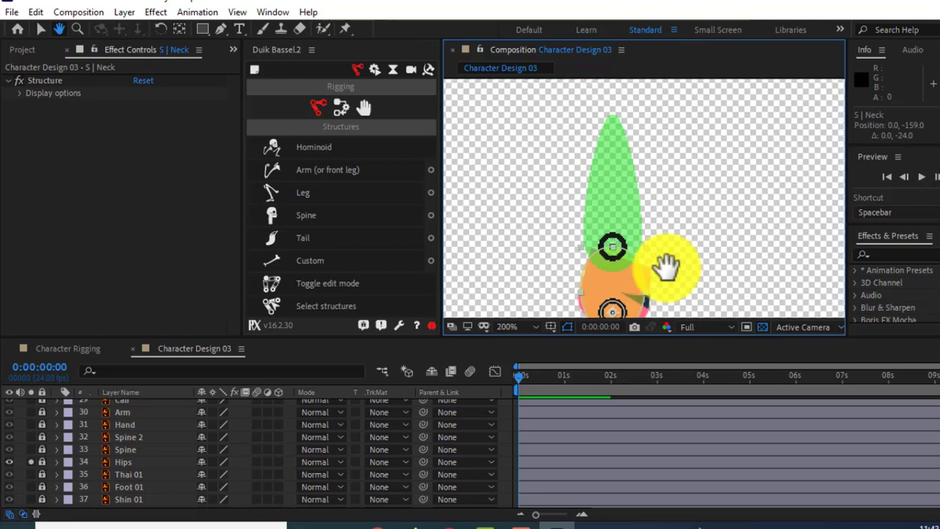
key(v)
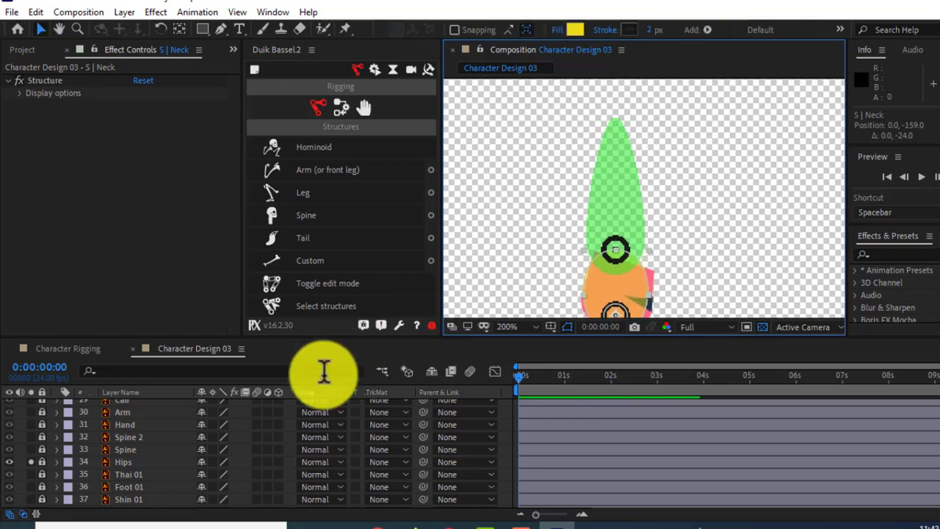
drag(32, 472, 28, 463)
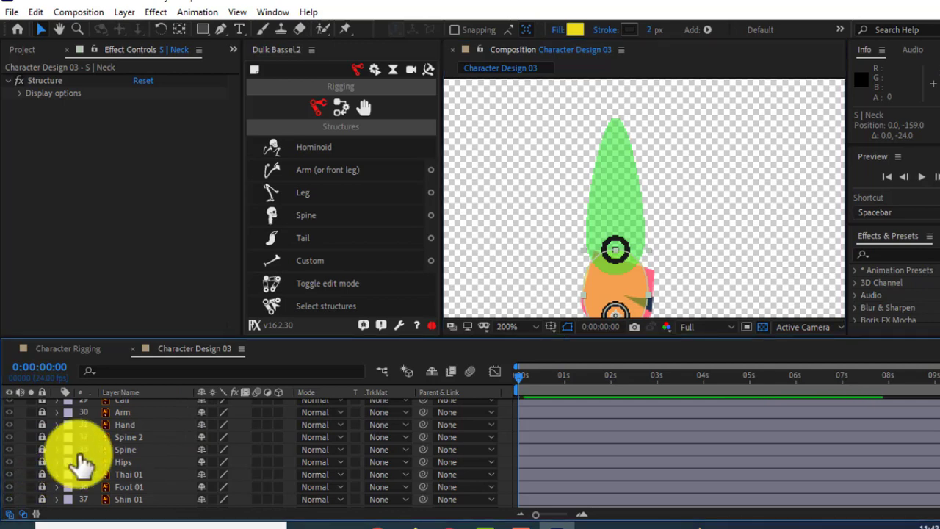
scroll(73, 461, up, 2)
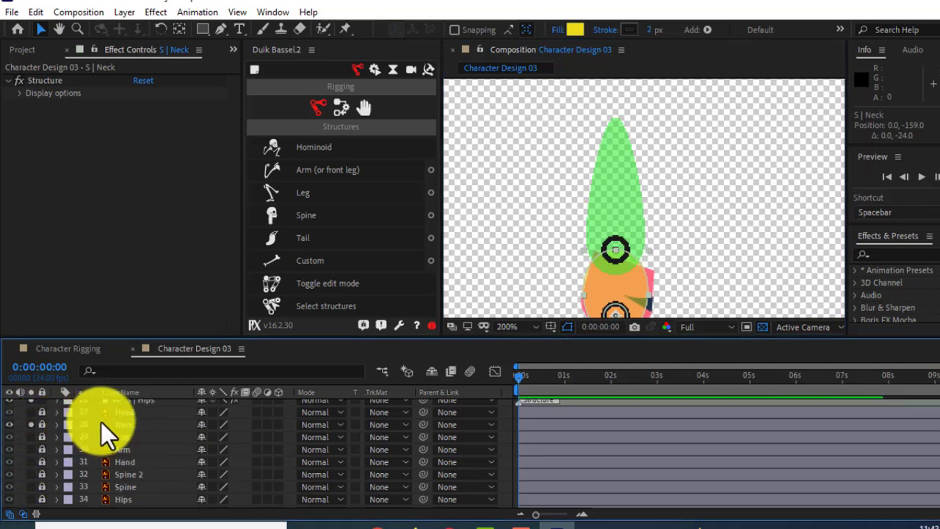
drag(36, 439, 28, 413)
click(28, 414)
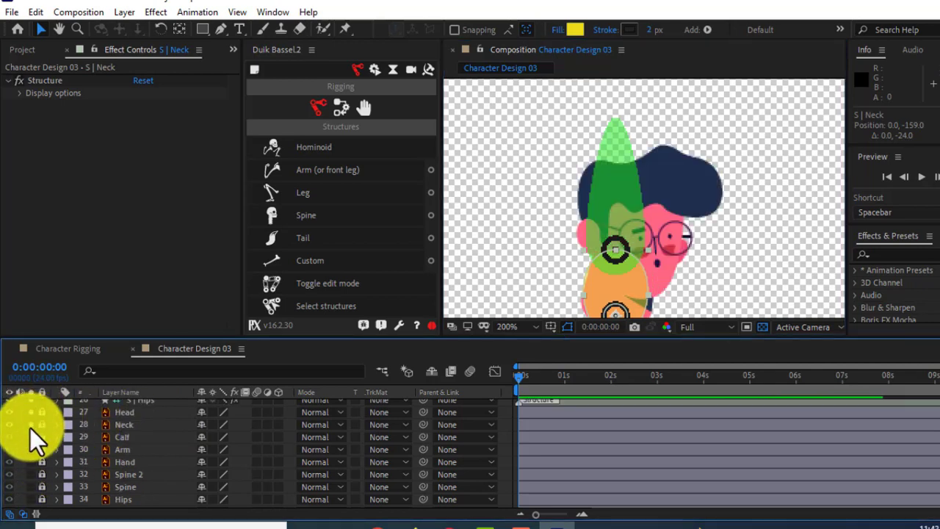
Move the S | Head structure onto the head and the S | Spine tip to its crown
click(514, 302)
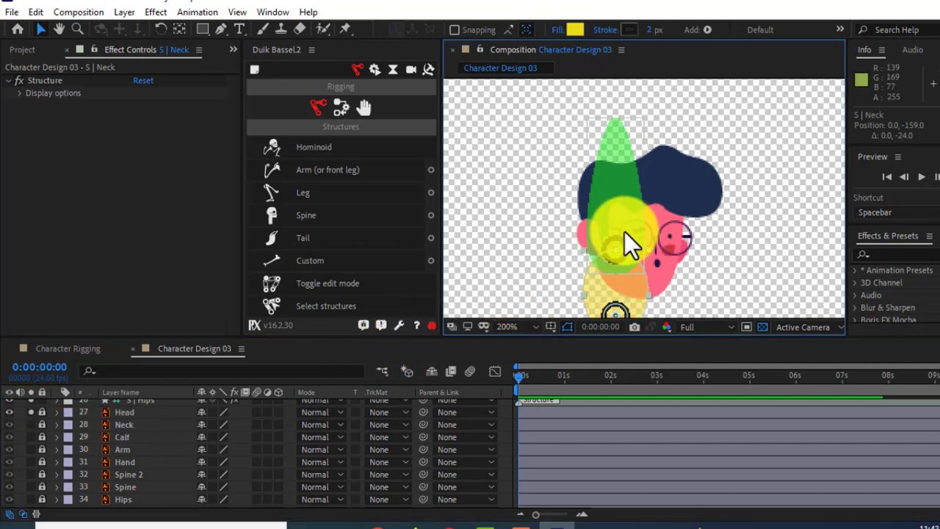
click(617, 254)
drag(617, 254, 621, 296)
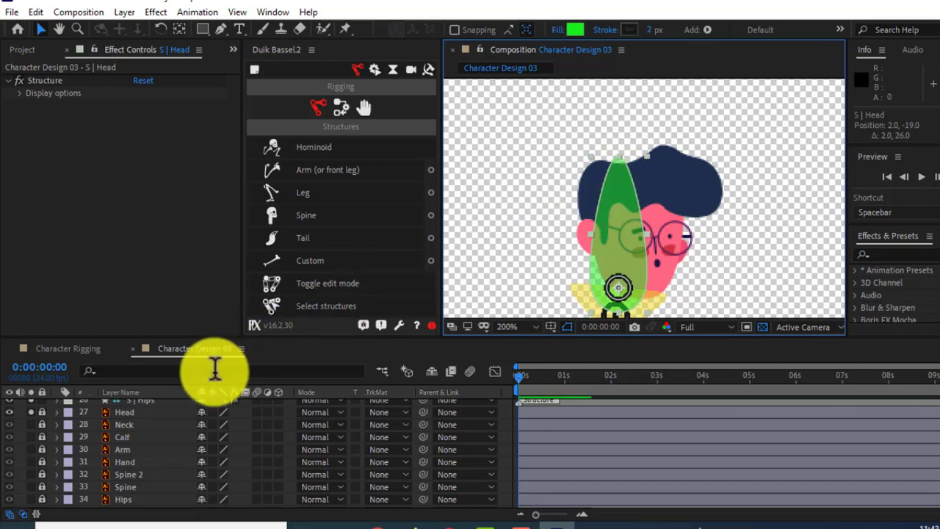
scroll(96, 421, up, 3)
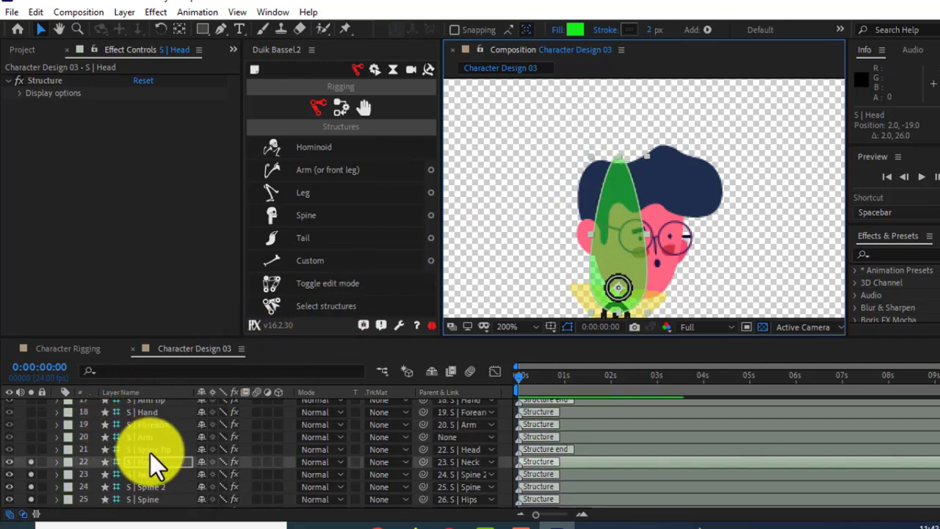
click(150, 450)
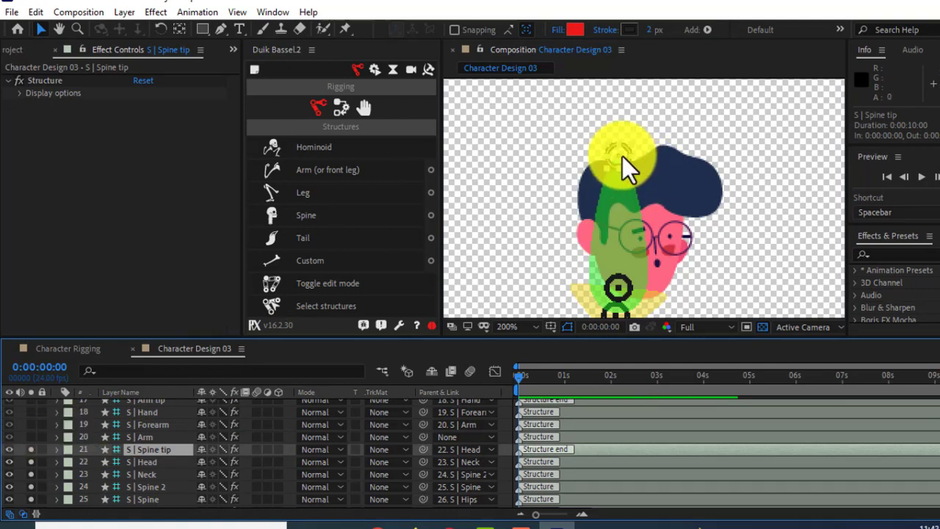
drag(623, 157, 632, 164)
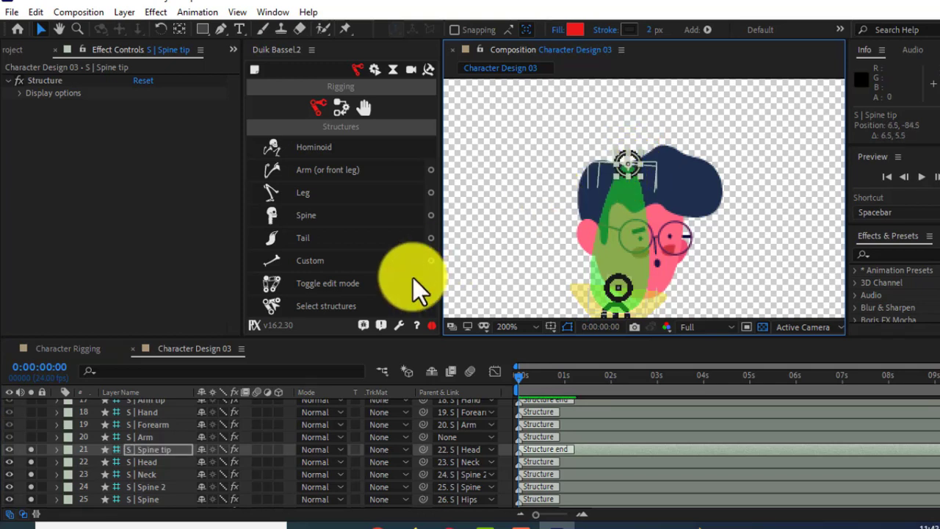
Solo the S | Arm through S | Arm tip structure layers plus the Calf, Arm and Hand artwork
click(28, 450)
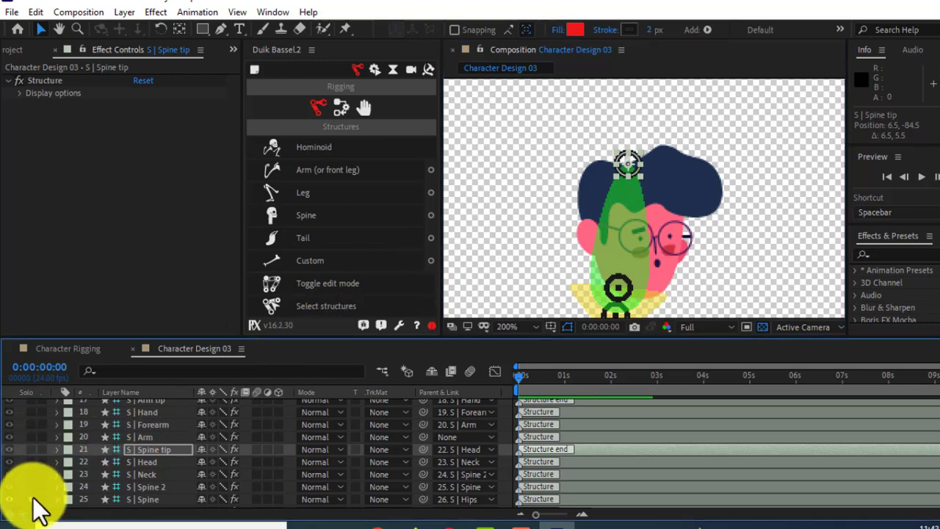
scroll(33, 497, down, 1)
scroll(29, 459, down, 3)
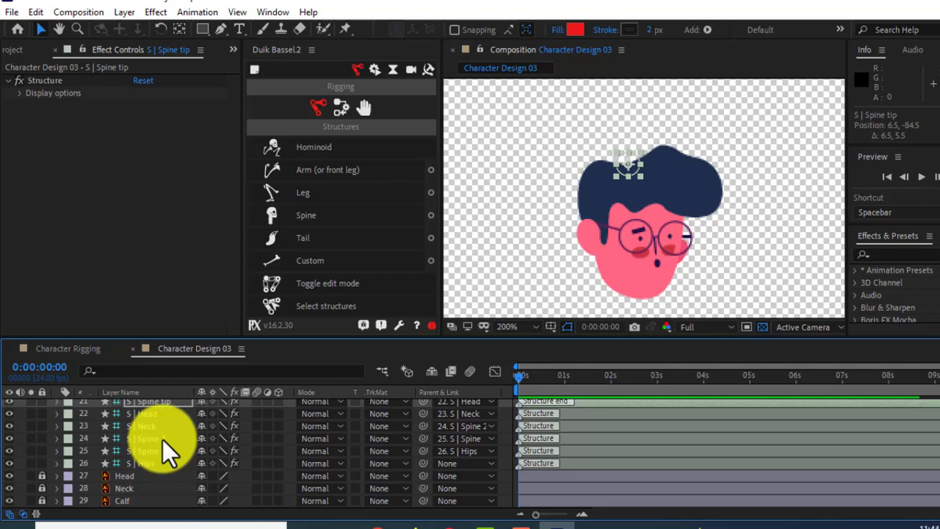
scroll(162, 440, down, 5)
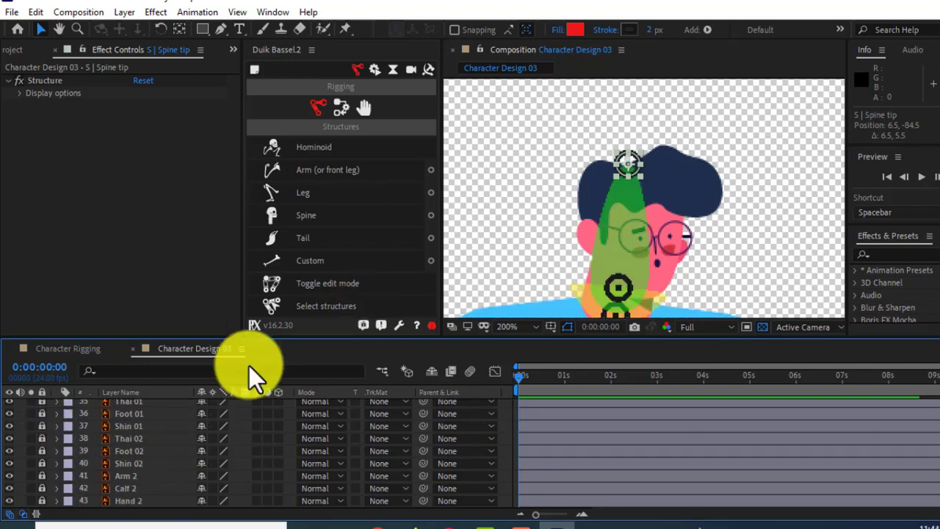
scroll(151, 451, up, 2)
scroll(152, 451, up, 2)
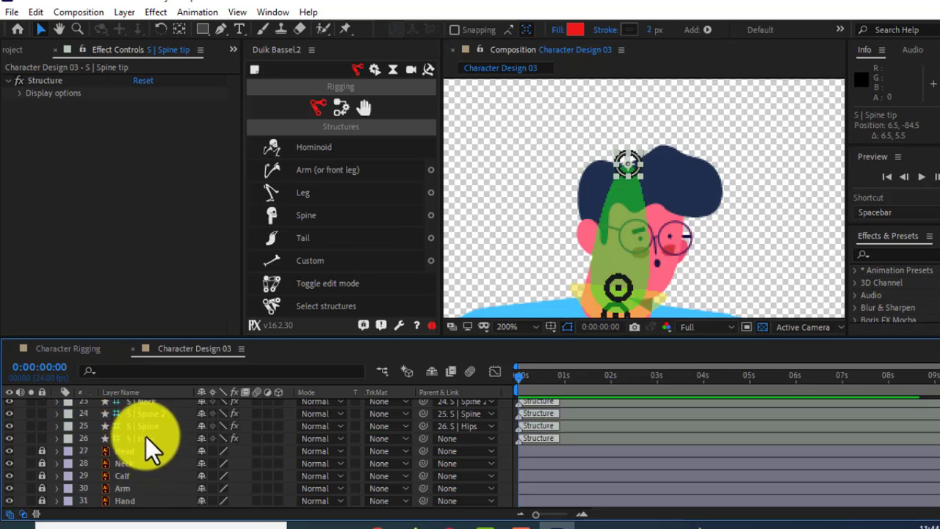
scroll(148, 448, up, 3)
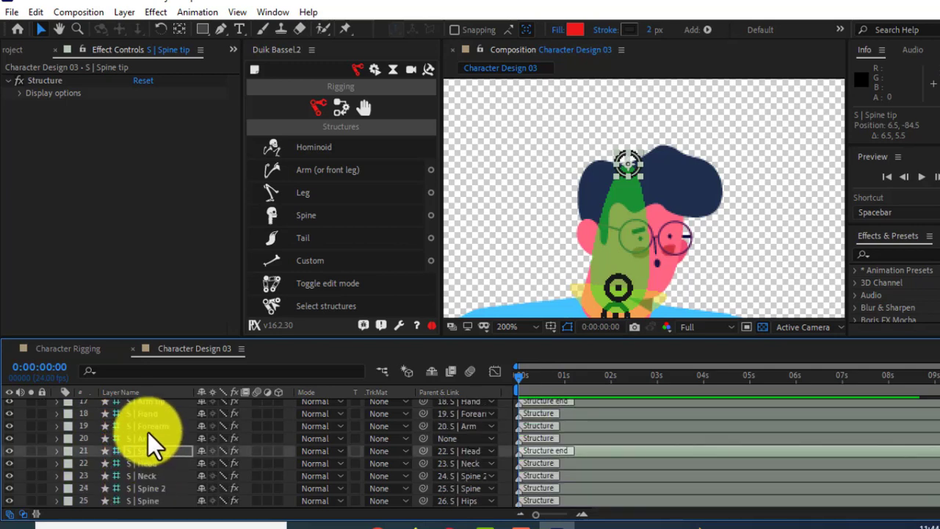
click(148, 438)
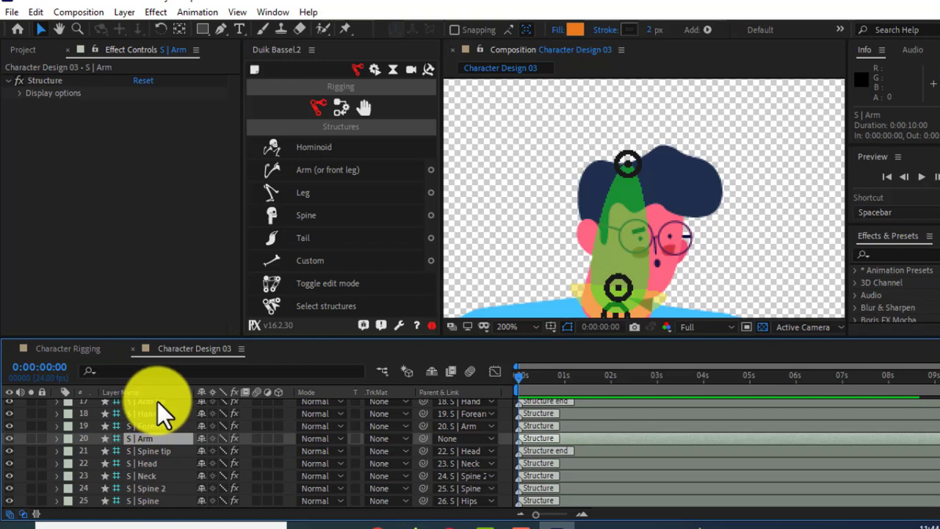
shift+click(157, 401)
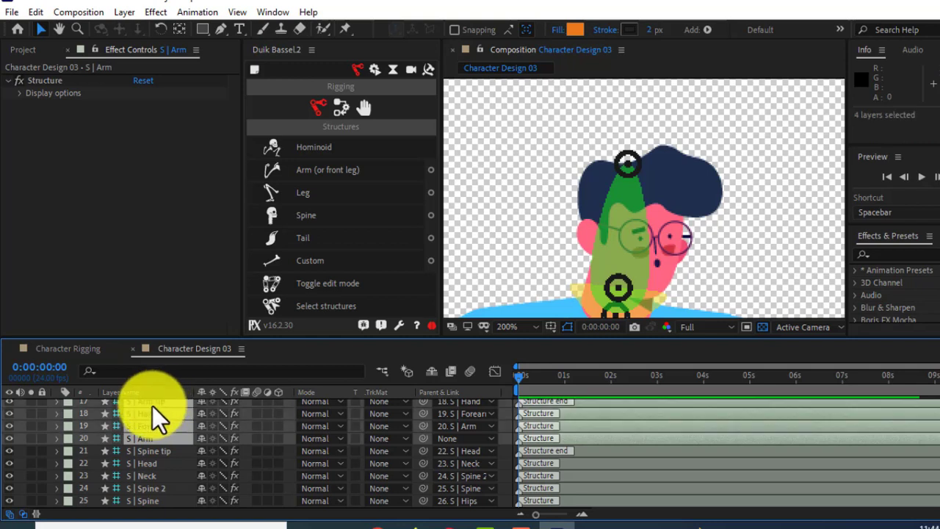
click(28, 405)
scroll(152, 443, down, 1)
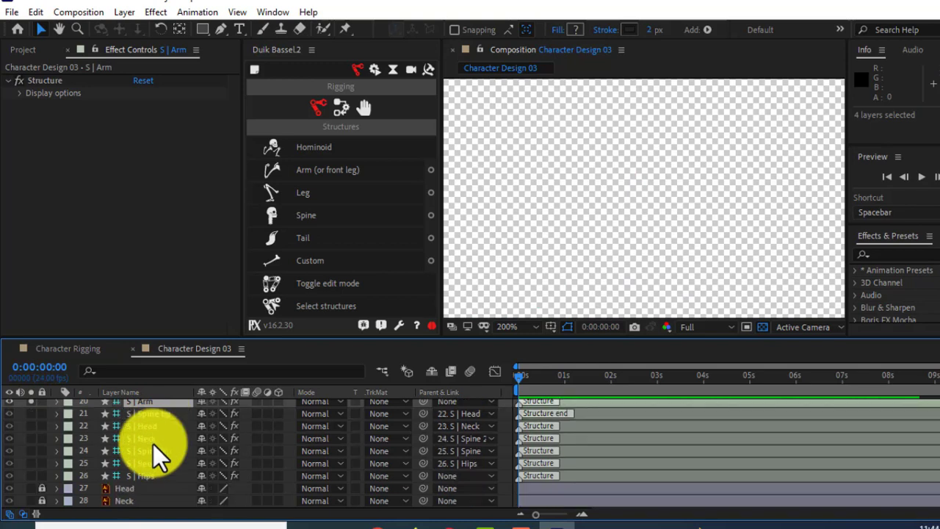
scroll(152, 443, down, 2)
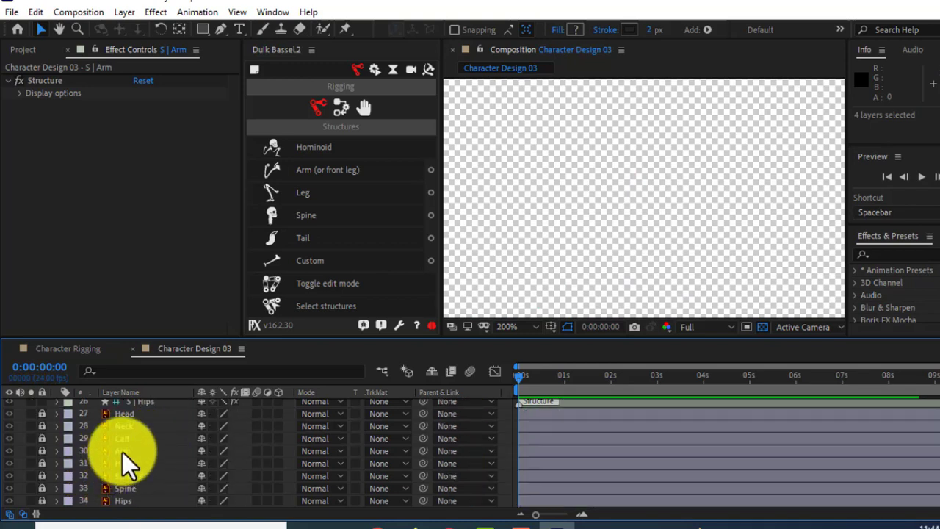
mouse_move(18, 470)
mouse_down()
mouse_move(24, 443)
mouse_move(30, 466)
mouse_up()
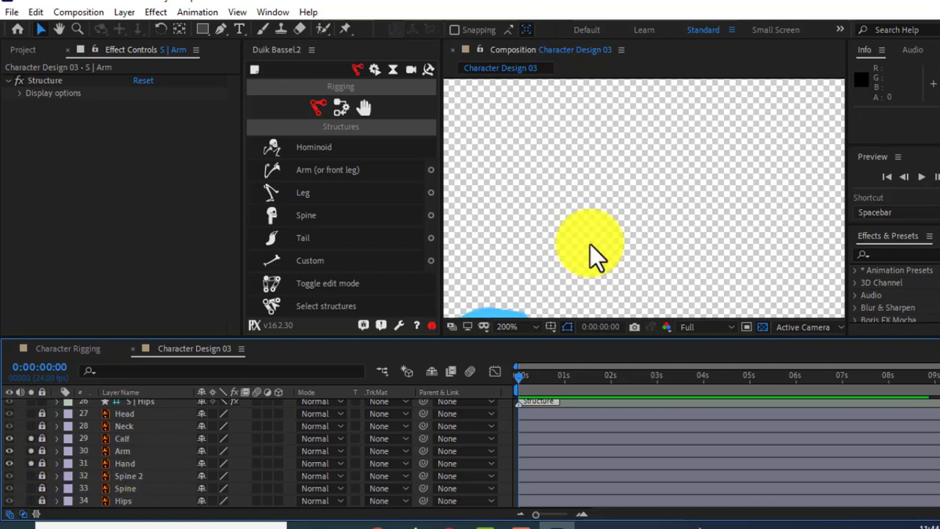
Move the arm structure onto the blue upper arm, with the elbow where blue meets pink
scroll(591, 243, down, 2)
key(h)
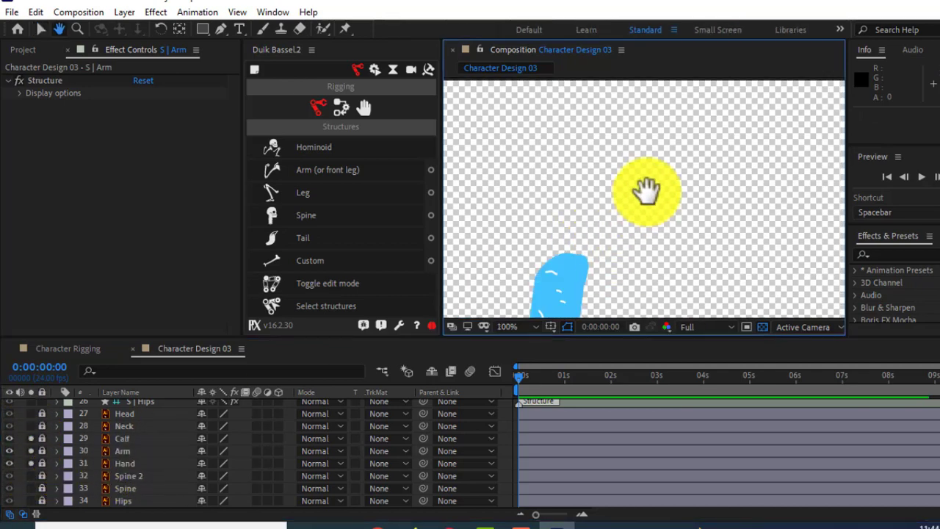
drag(642, 195, 663, 122)
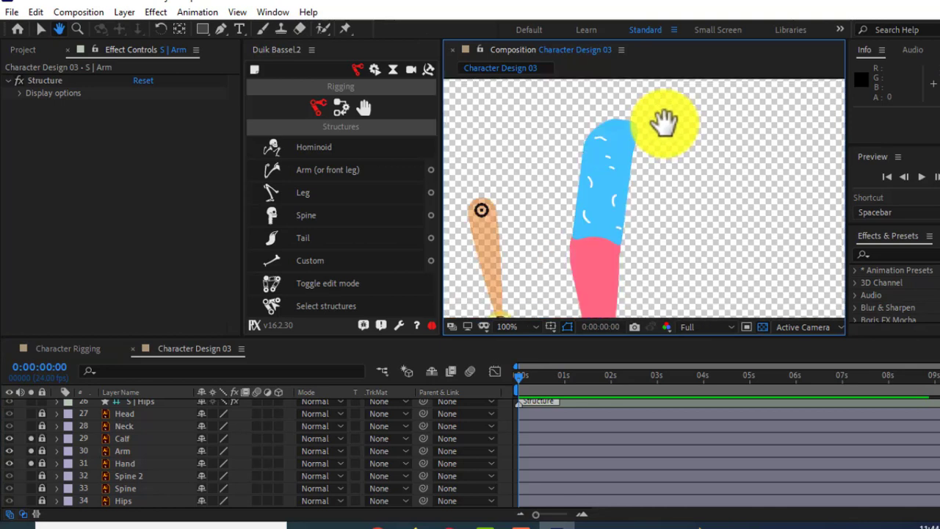
key(v)
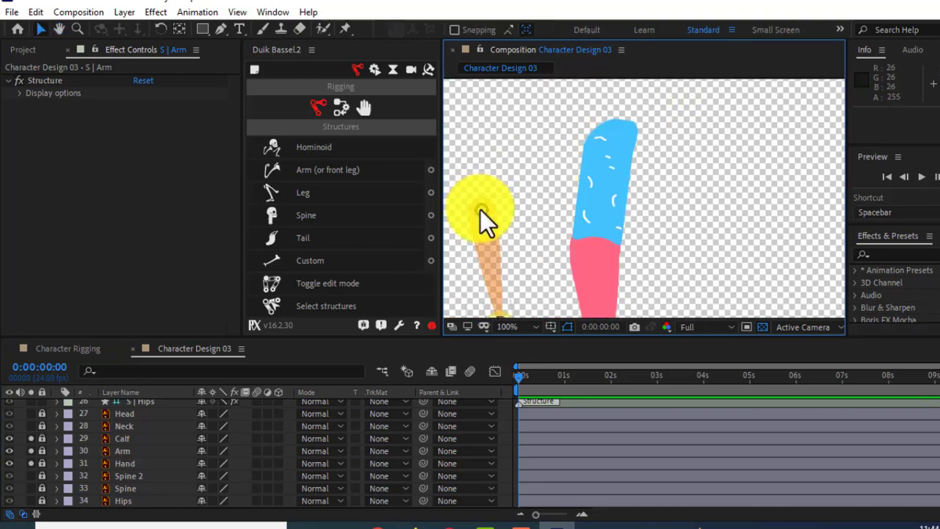
mouse_move(480, 209)
mouse_down()
mouse_move(634, 133)
mouse_move(615, 126)
mouse_up()
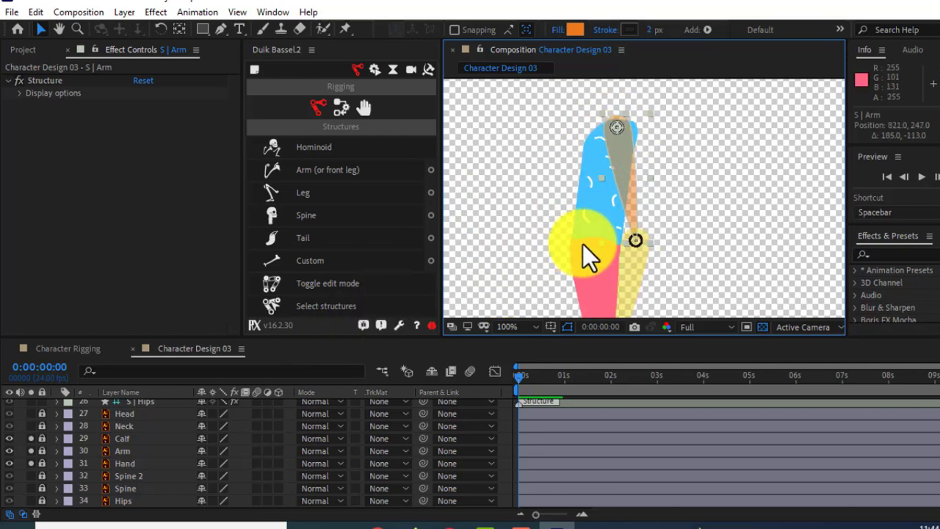
mouse_move(593, 243)
mouse_down()
mouse_move(639, 260)
mouse_move(595, 256)
mouse_up()
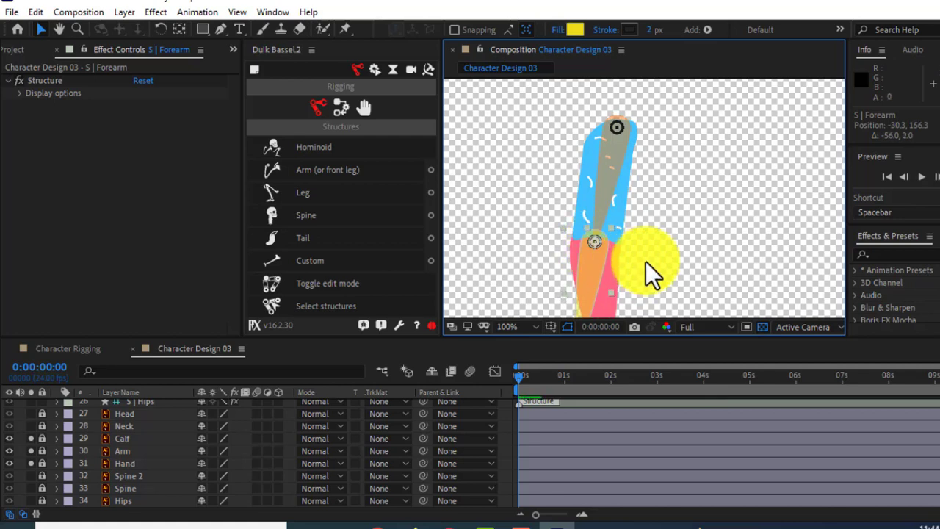
Place the hand joint on the green hand and the arm tip at the hand's end
key(space)
drag(646, 216, 649, 175)
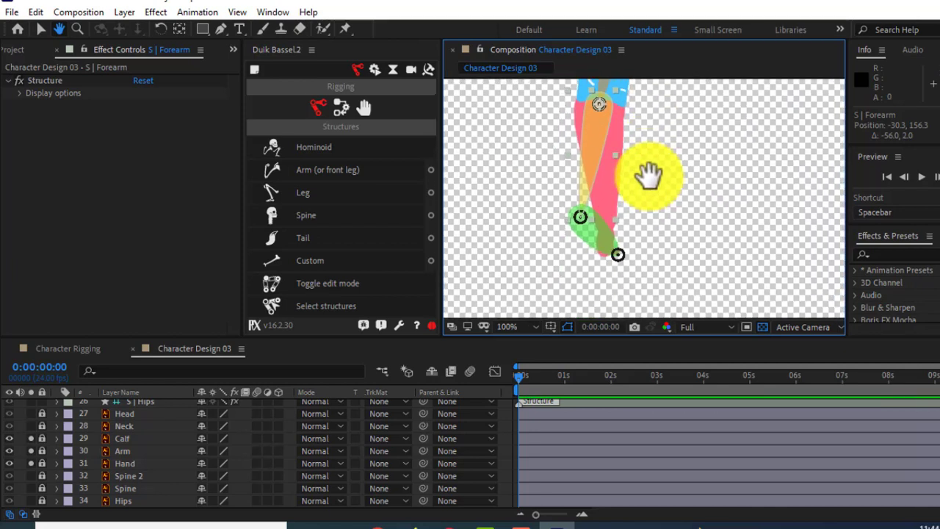
click(591, 223)
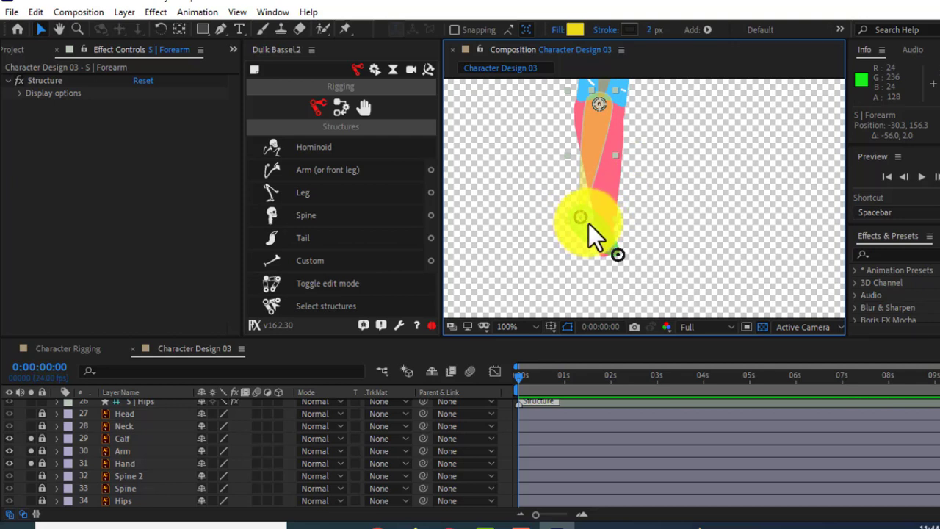
key(period)
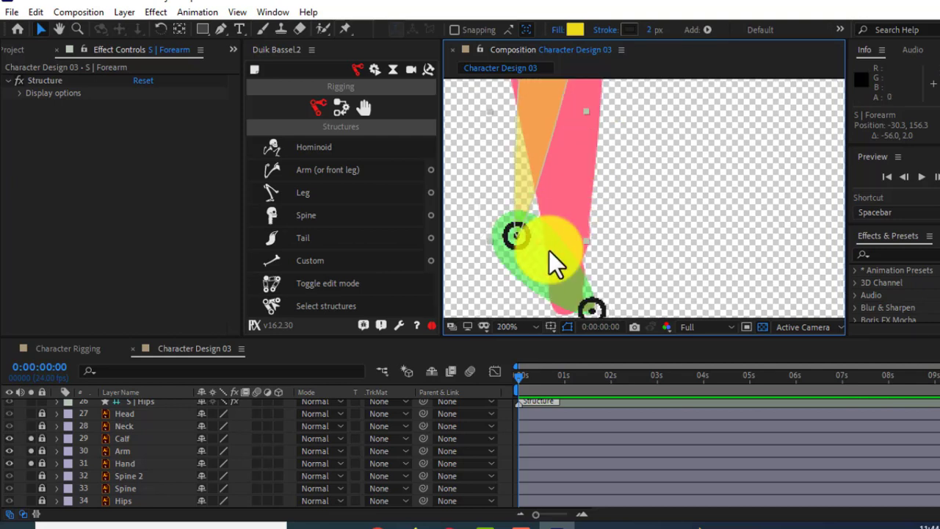
click(524, 252)
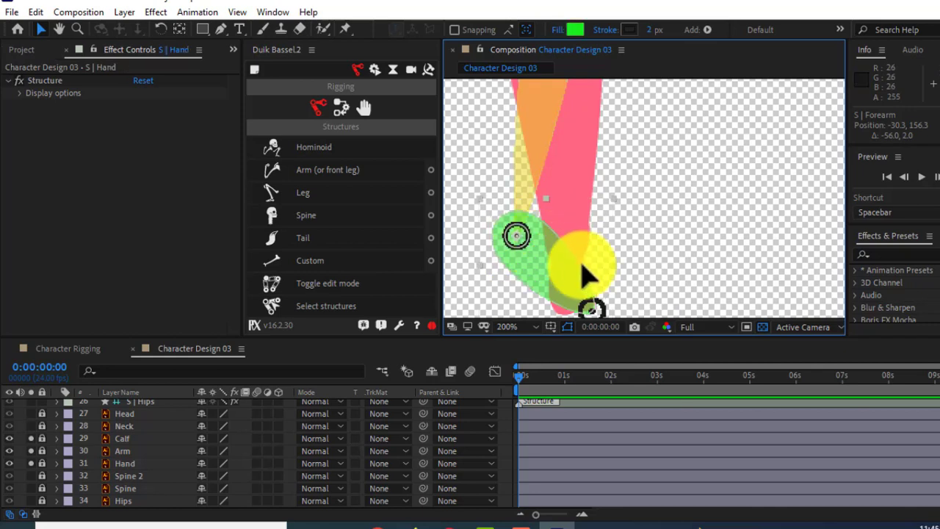
mouse_move(583, 268)
mouse_down()
mouse_move(565, 256)
mouse_move(615, 289)
mouse_up()
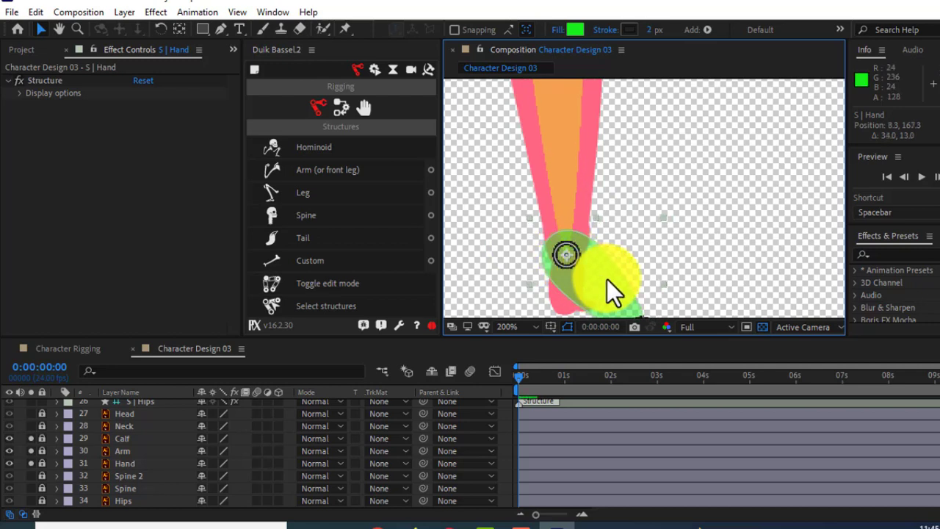
key(h)
drag(621, 207, 629, 174)
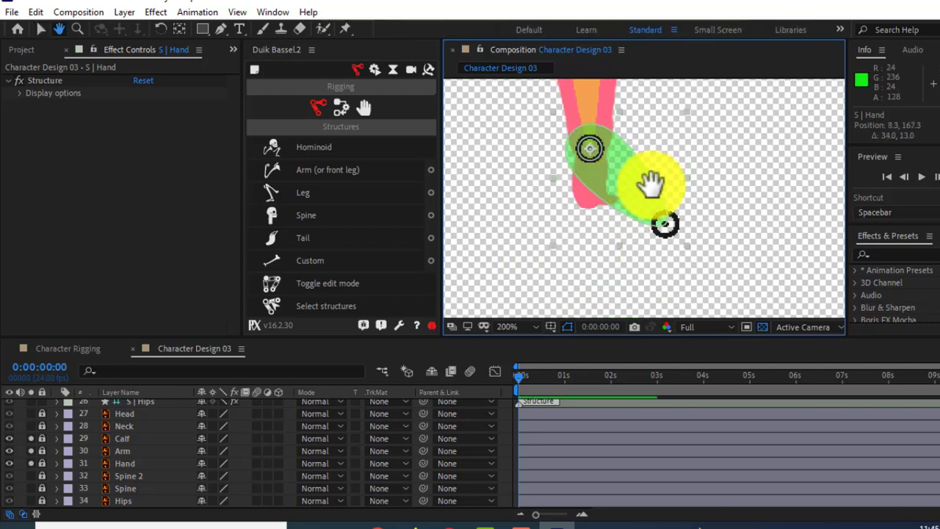
key(v)
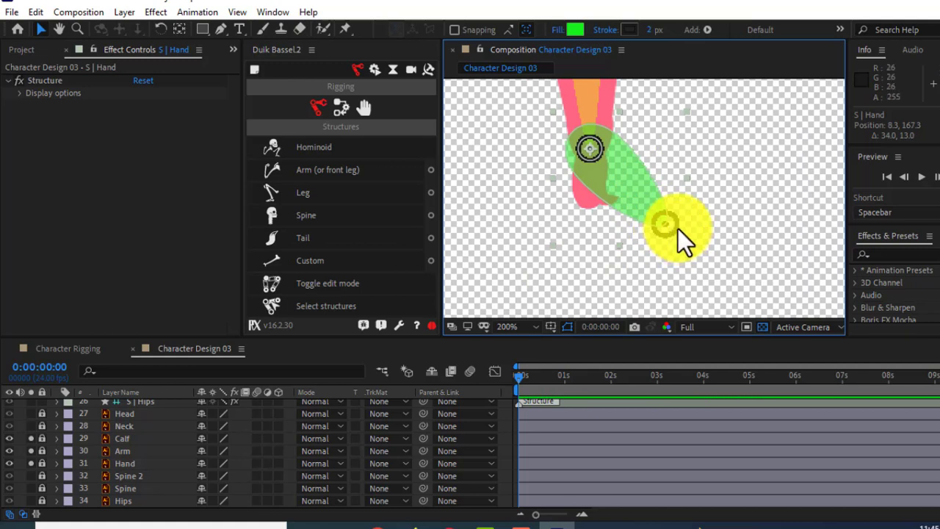
click(693, 225)
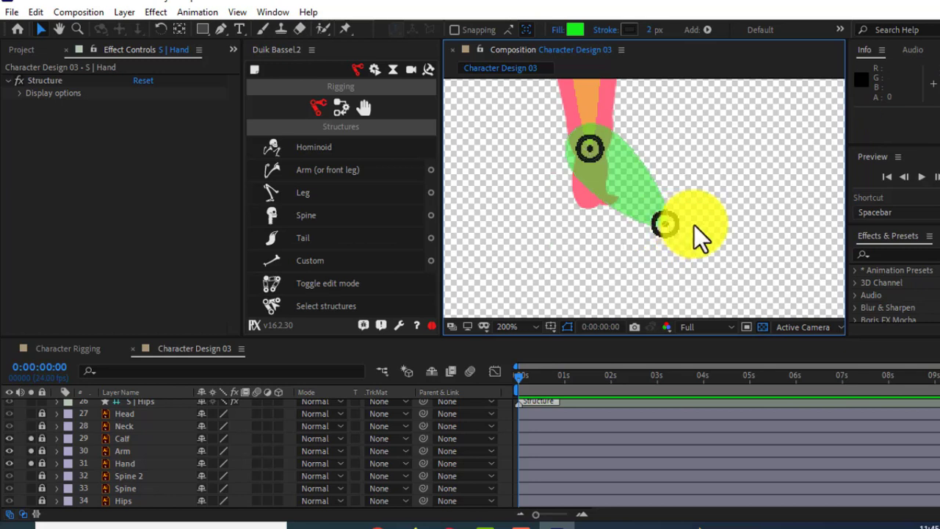
mouse_move(668, 232)
mouse_down()
mouse_move(600, 213)
mouse_move(605, 206)
mouse_move(605, 216)
mouse_up()
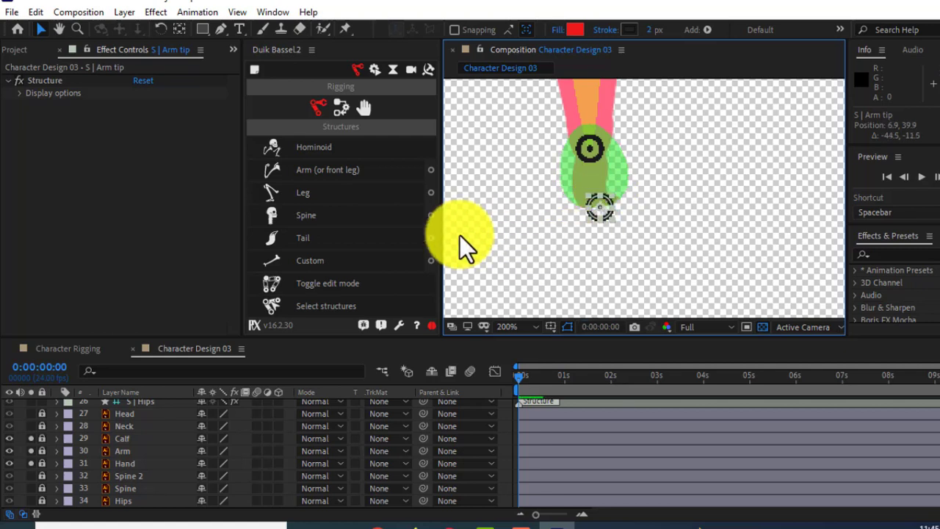
Turn off the solo switches so the whole character shows again
click(31, 438)
scroll(108, 438, up, 3)
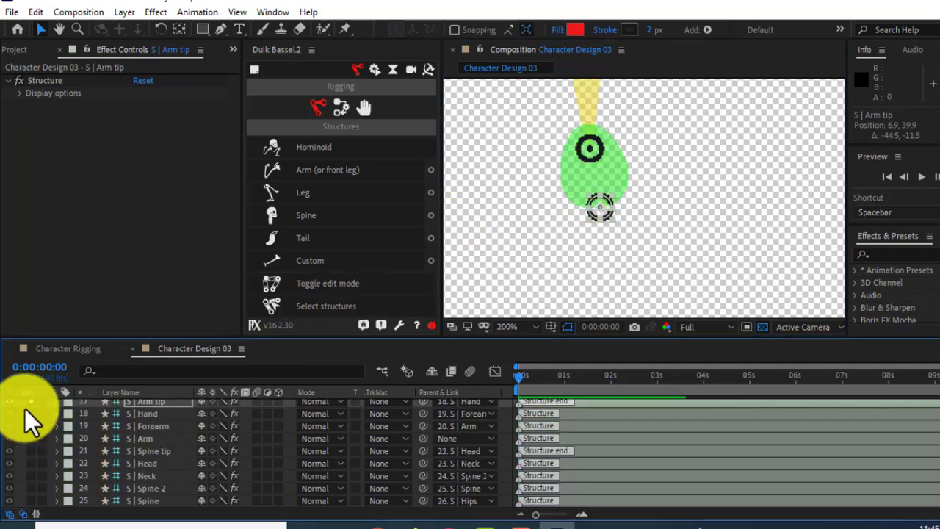
scroll(73, 415, up, 1)
scroll(672, 204, down, 2)
Solo the Arm 2 structure chain with the pink arm artwork, excluding the leg, and enable Select structures
scroll(671, 204, down, 2)
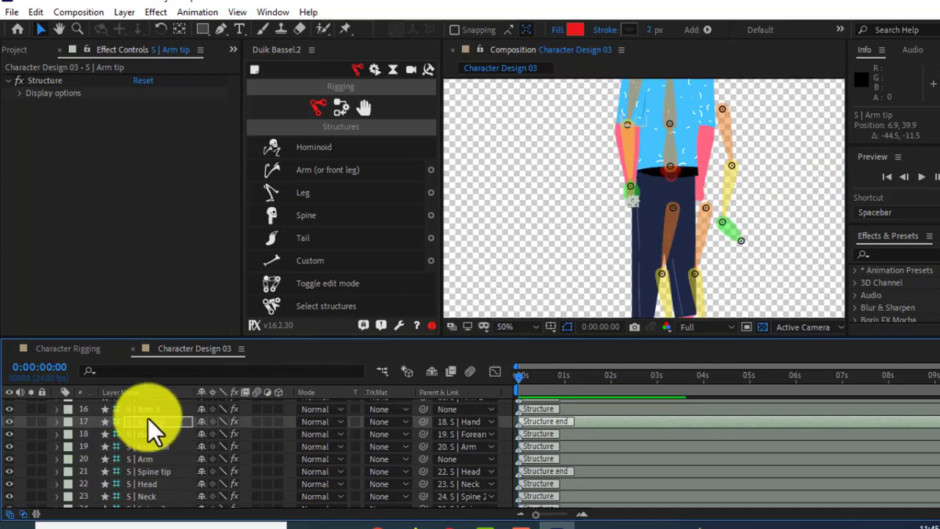
scroll(150, 419, up, 3)
shift+click(151, 413)
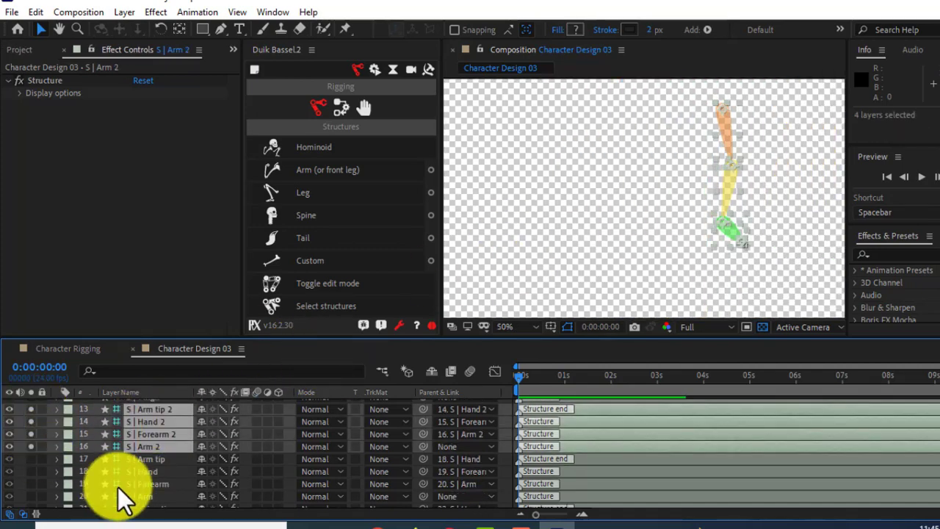
scroll(129, 467, down, 6)
click(31, 501)
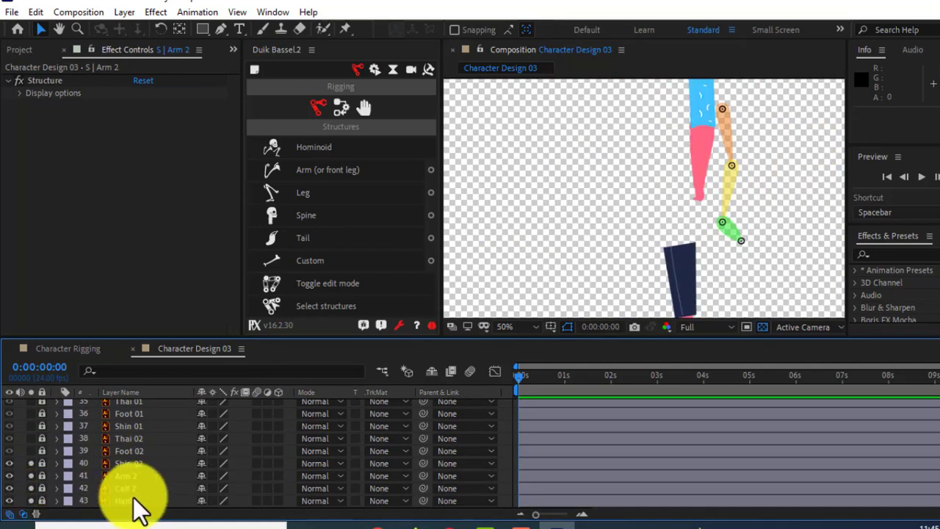
click(30, 463)
scroll(137, 489, up, 2)
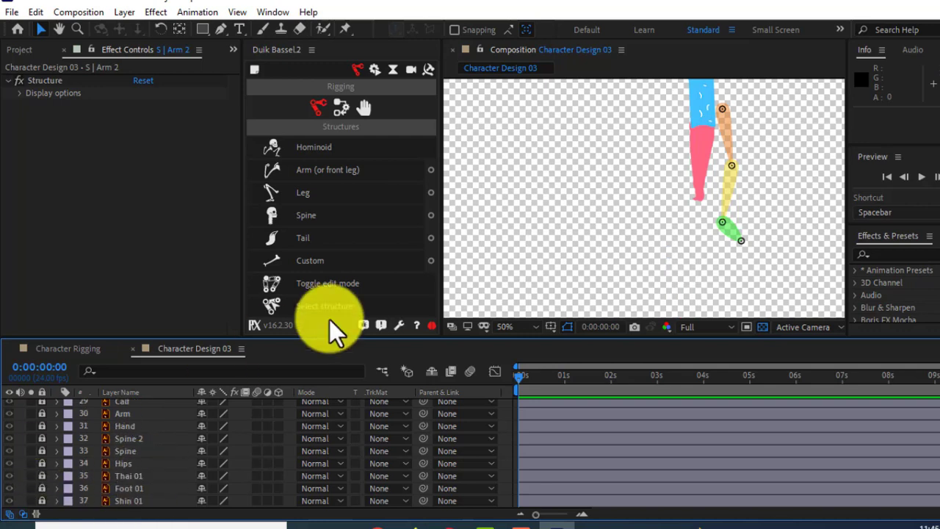
click(329, 332)
Place the upper arm joint at the shoulder, Hand 2 at the wrist, and the tip at the pink hand's end
scroll(710, 107, up, 2)
drag(710, 107, 594, 283)
mouse_move(690, 206)
mouse_down()
mouse_move(636, 126)
mouse_move(654, 250)
mouse_move(642, 241)
mouse_move(710, 94)
mouse_up()
scroll(651, 266, up, 2)
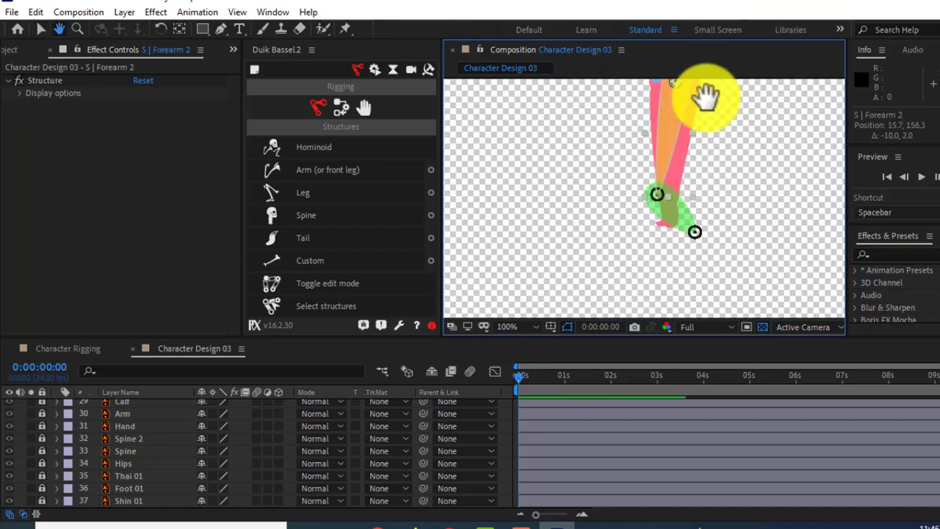
click(710, 187)
drag(710, 192, 706, 188)
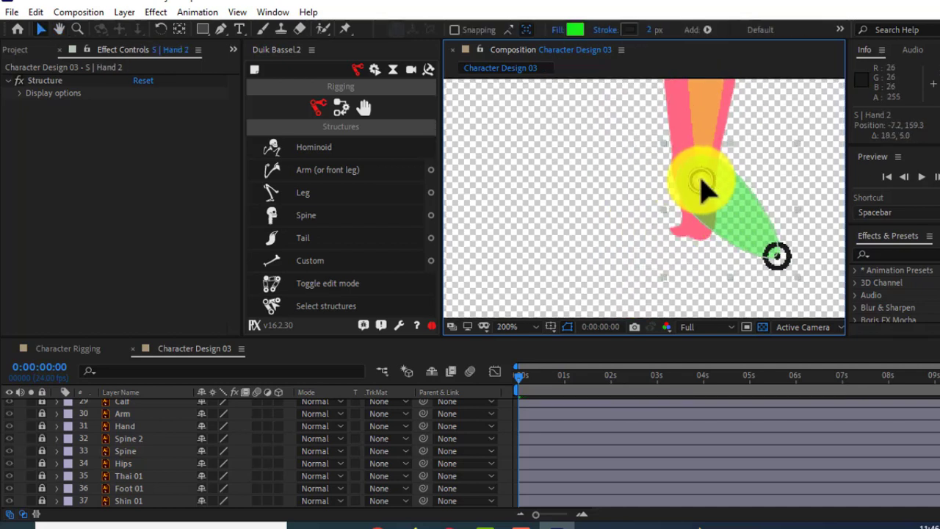
click(776, 257)
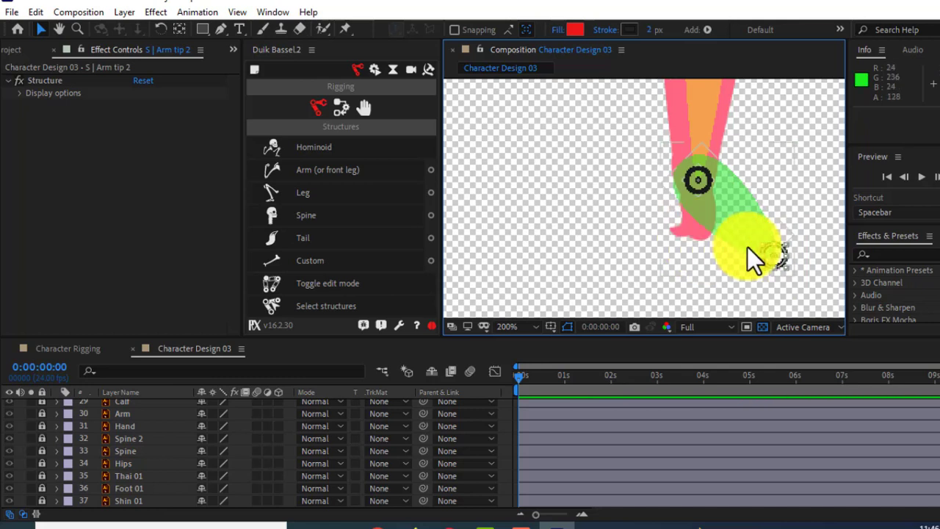
drag(773, 255, 693, 237)
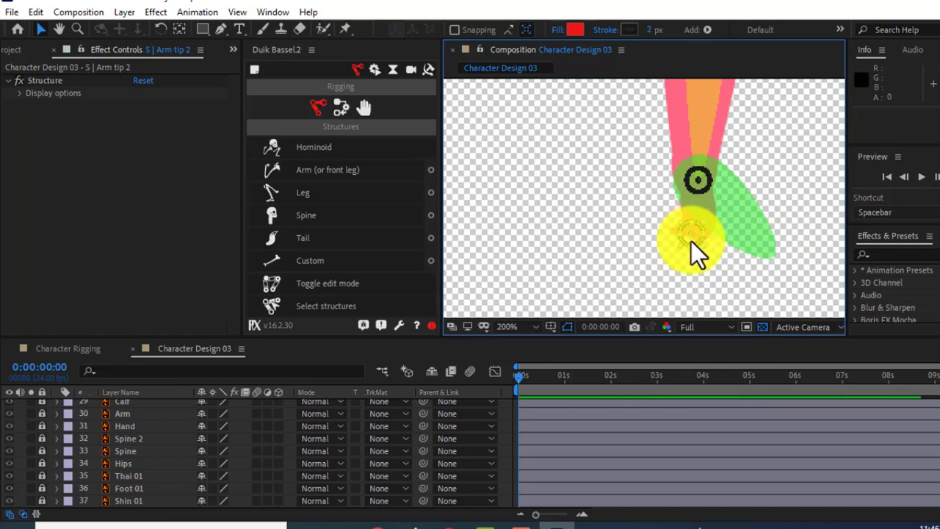
Reposition Arm tip 2 so the second hand bone lies straight
click(742, 220)
scroll(97, 437, up, 5)
scroll(156, 446, up, 3)
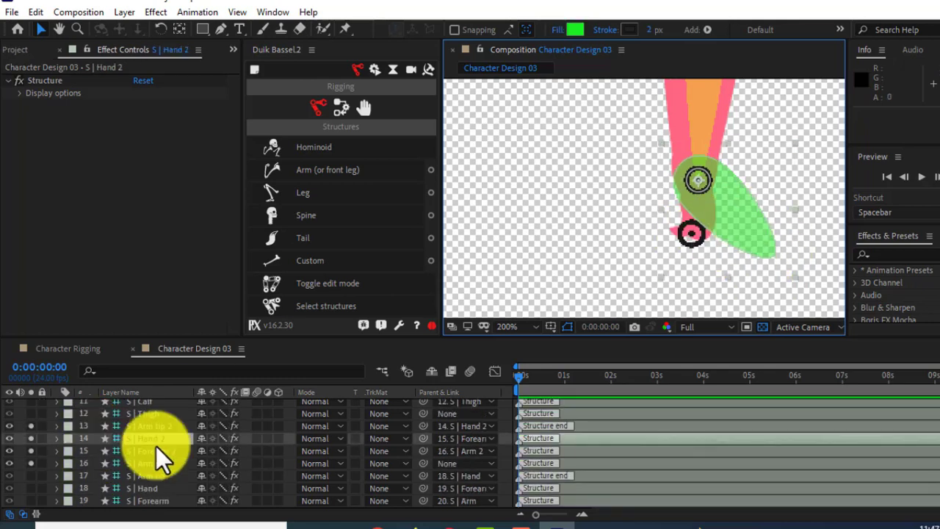
click(128, 426)
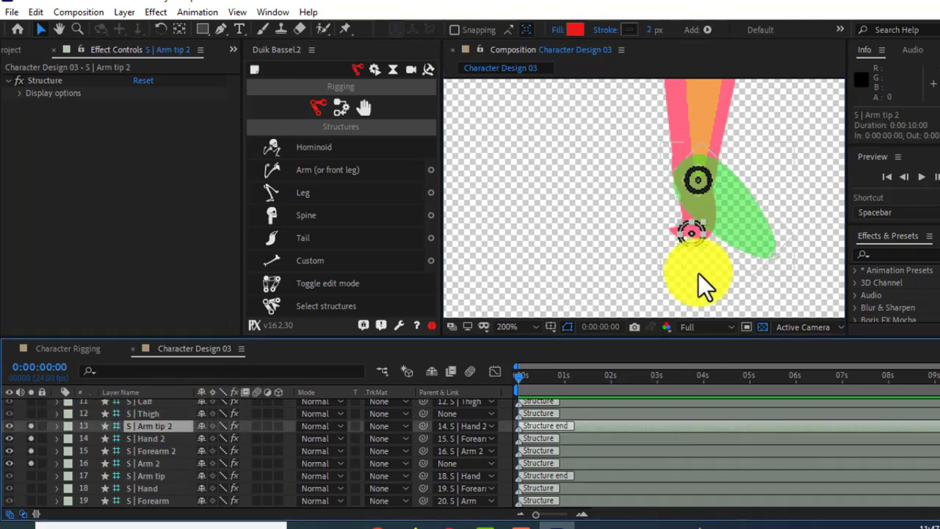
mouse_move(699, 273)
mouse_down()
mouse_move(691, 283)
mouse_move(776, 253)
mouse_move(764, 233)
mouse_move(776, 264)
mouse_move(689, 239)
mouse_up()
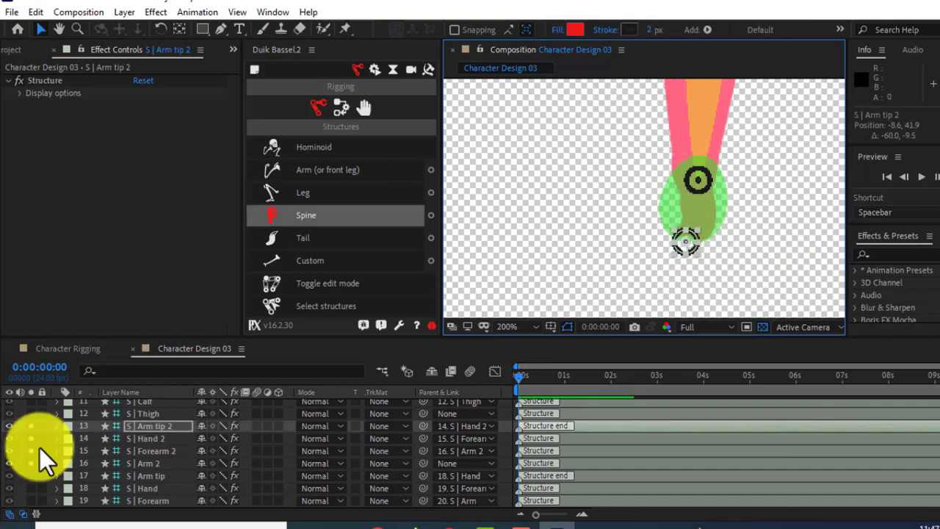
scroll(36, 463, down, 8)
click(503, 326)
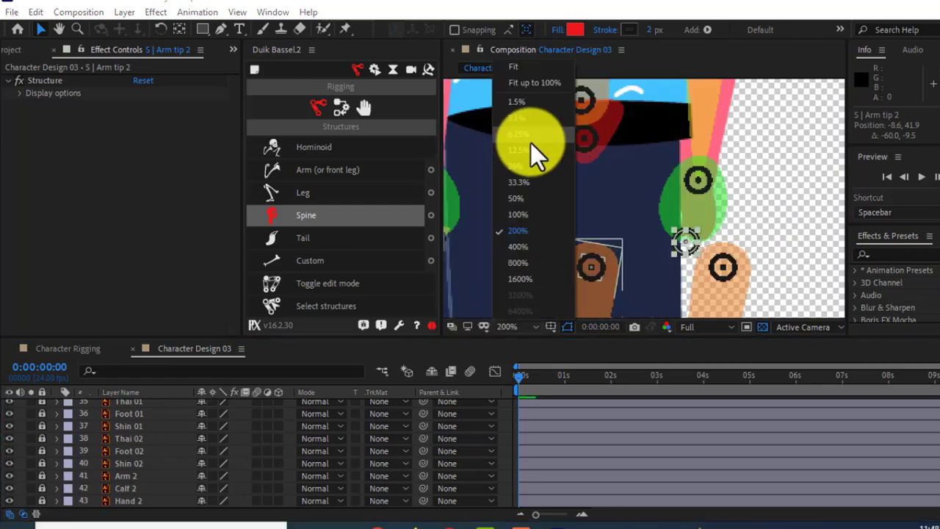
Fit the composition in the viewer and solo the Heel-to-Thigh structures with Thai 01, Foot 01 and Shin 01
click(513, 66)
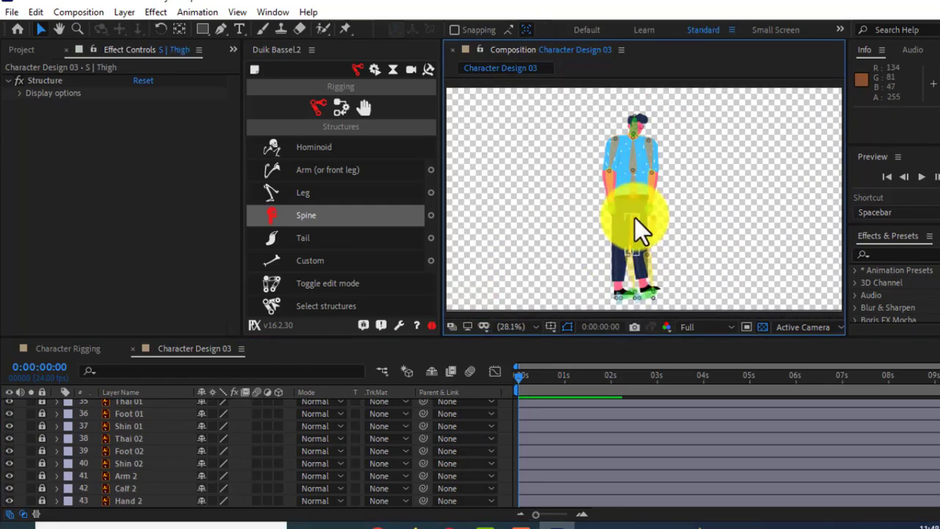
click(105, 456)
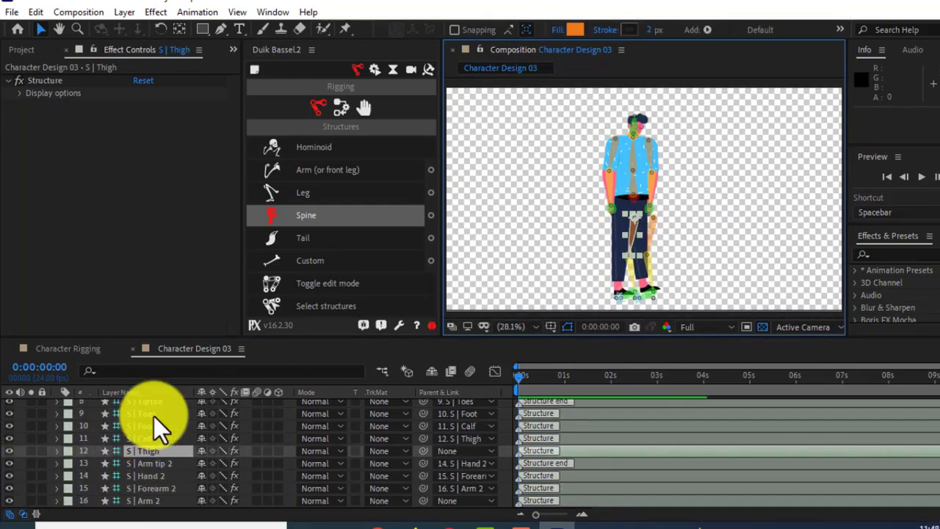
scroll(152, 419, up, 3)
shift+click(151, 426)
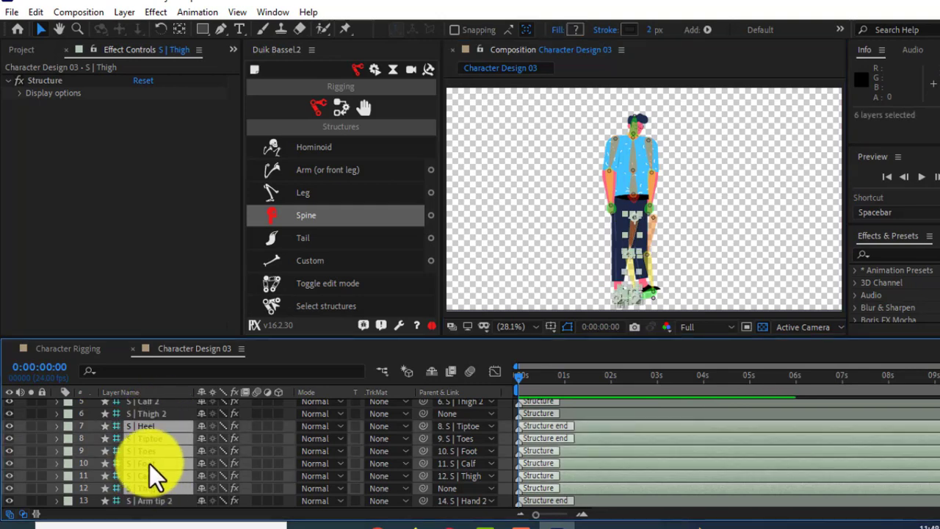
click(32, 449)
scroll(162, 462, down, 3)
scroll(163, 462, down, 8)
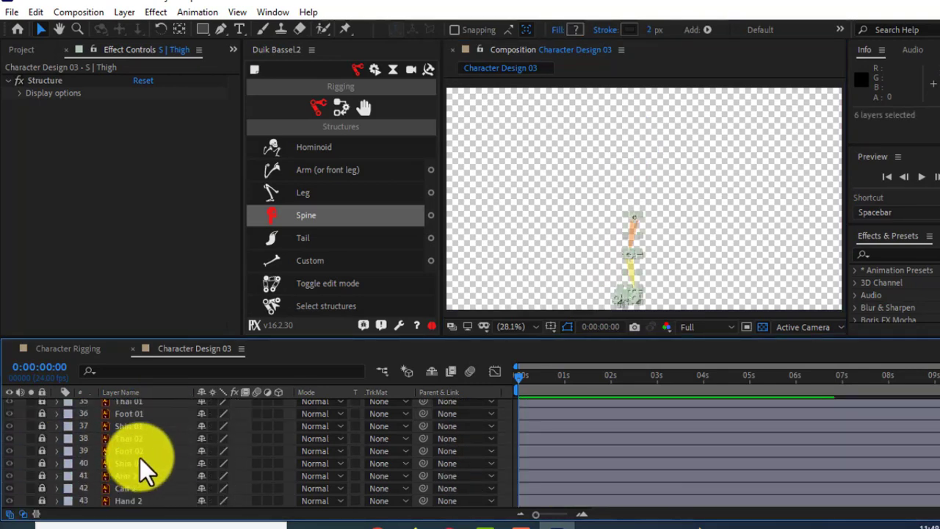
key(ctrl+shift+a)
drag(30, 469, 30, 441)
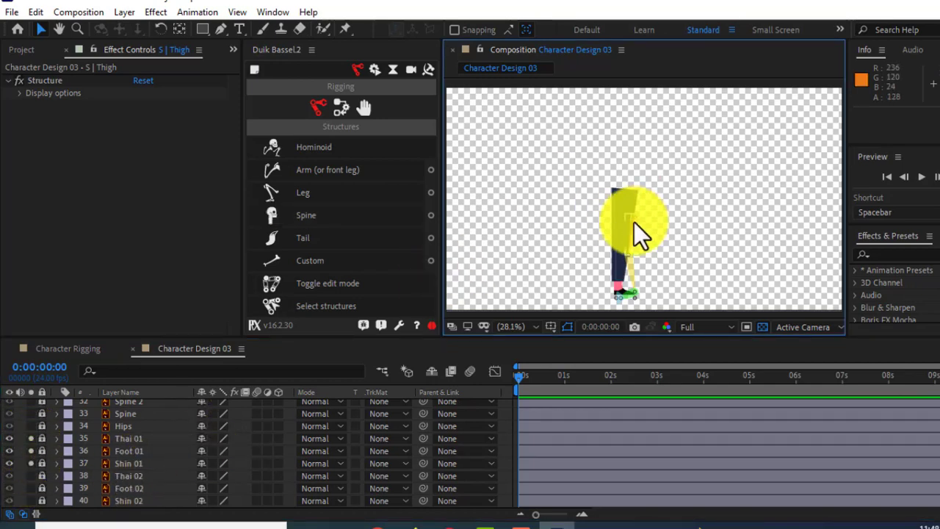
Place the Calf joint at the ankle and the Foot joint onto the shoe
scroll(639, 208, up, 5)
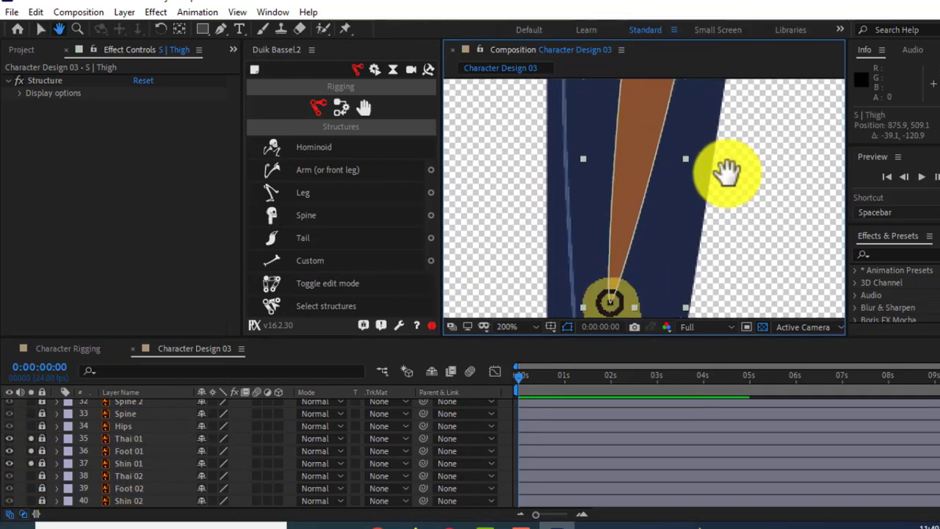
scroll(731, 187, up, 3)
key(v)
scroll(652, 159, down, 2)
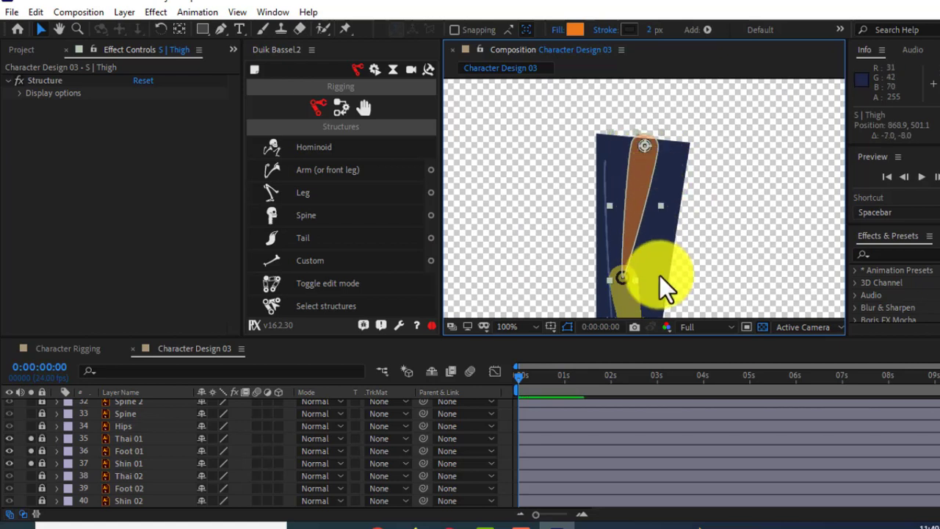
drag(660, 286, 677, 162)
click(649, 184)
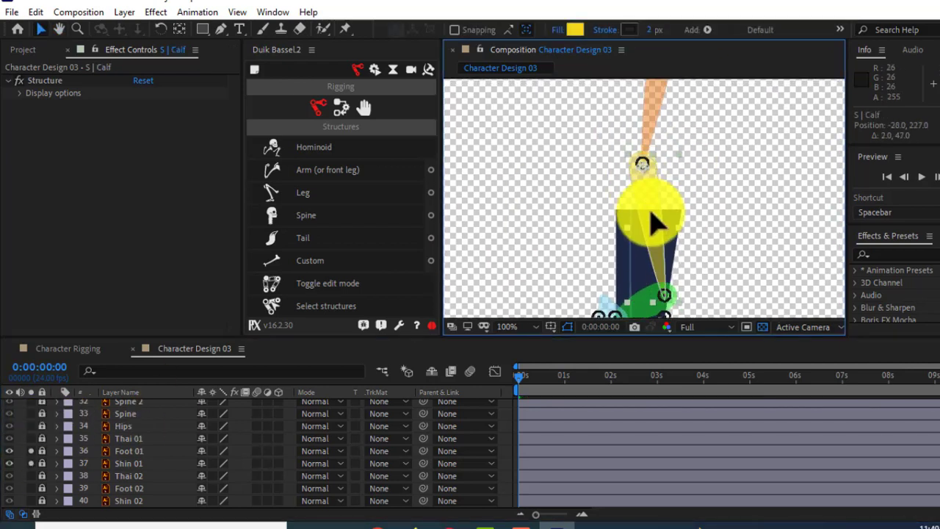
mouse_move(649, 220)
mouse_down()
mouse_move(654, 227)
mouse_move(703, 105)
mouse_up()
key(ctrl+z)
key(h)
key(v)
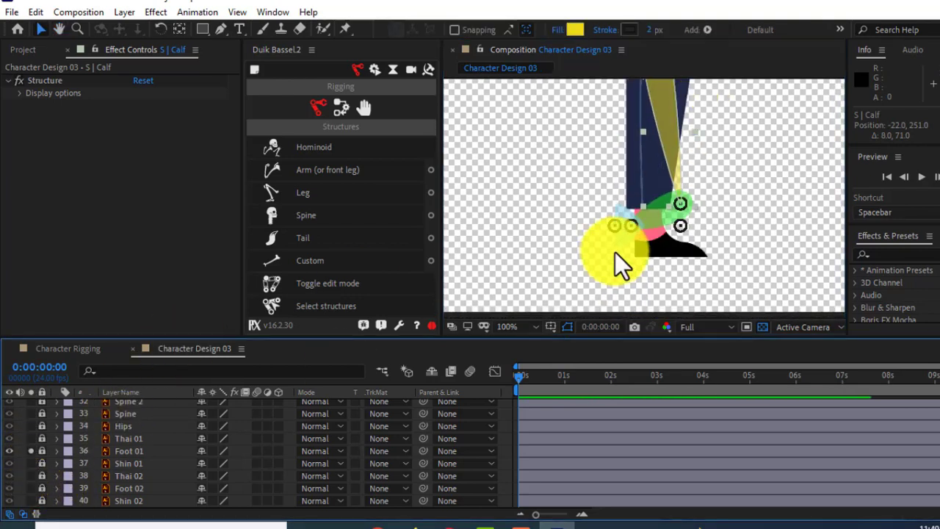
click(684, 203)
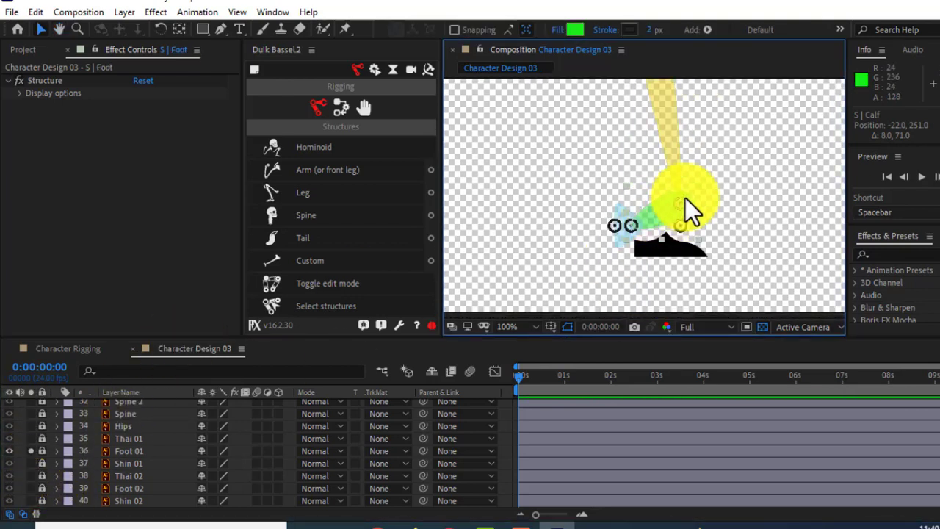
mouse_move(685, 197)
mouse_down()
mouse_move(590, 272)
mouse_move(660, 255)
mouse_move(739, 252)
mouse_move(629, 258)
mouse_up()
Solo the second leg's structure layers with the Thai 02, Foot 02 and Shin 02 artwork, in structure edit mode
click(112, 455)
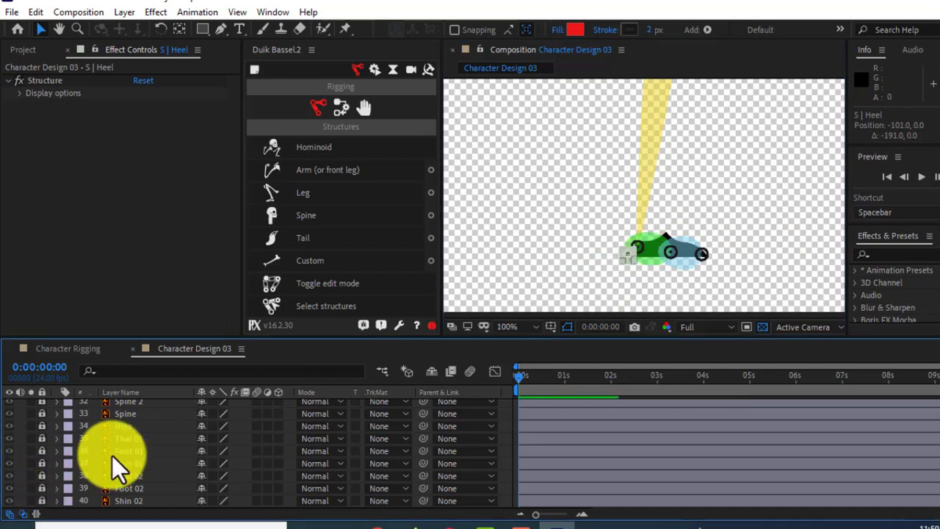
scroll(111, 455, up, 10)
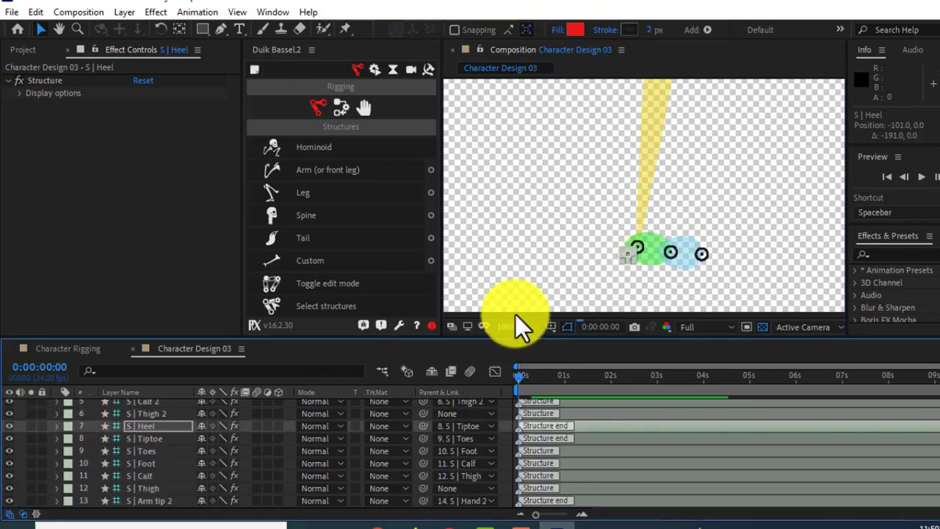
click(140, 413)
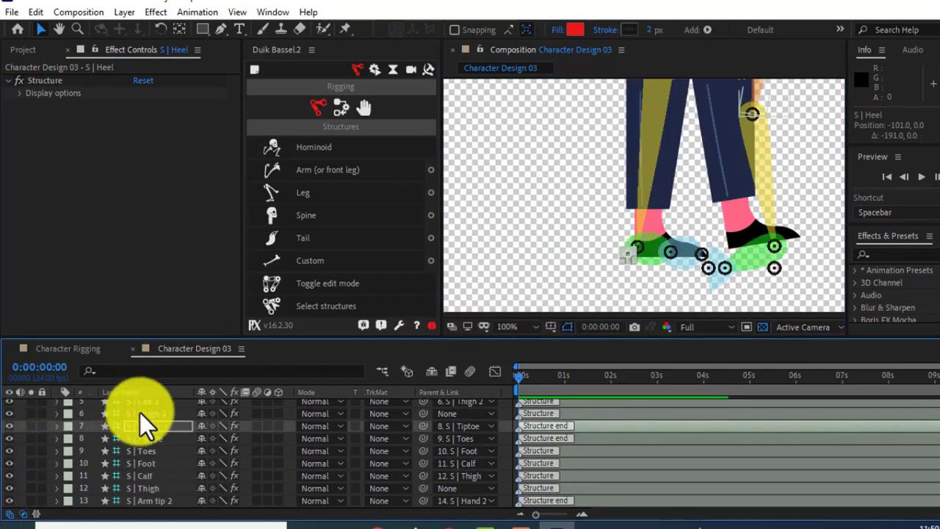
scroll(174, 428, up, 2)
shift+click(164, 400)
scroll(63, 497, down, 7)
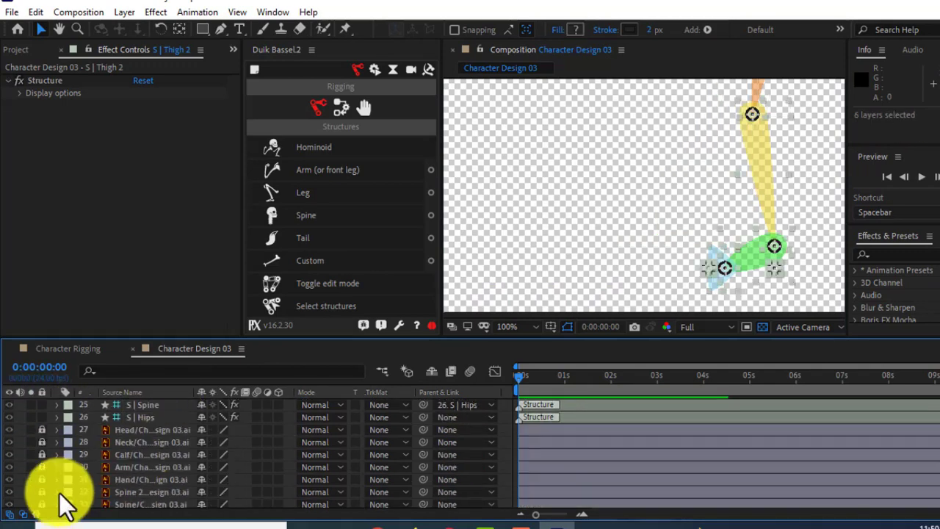
scroll(136, 509, down, 4)
drag(30, 439, 30, 464)
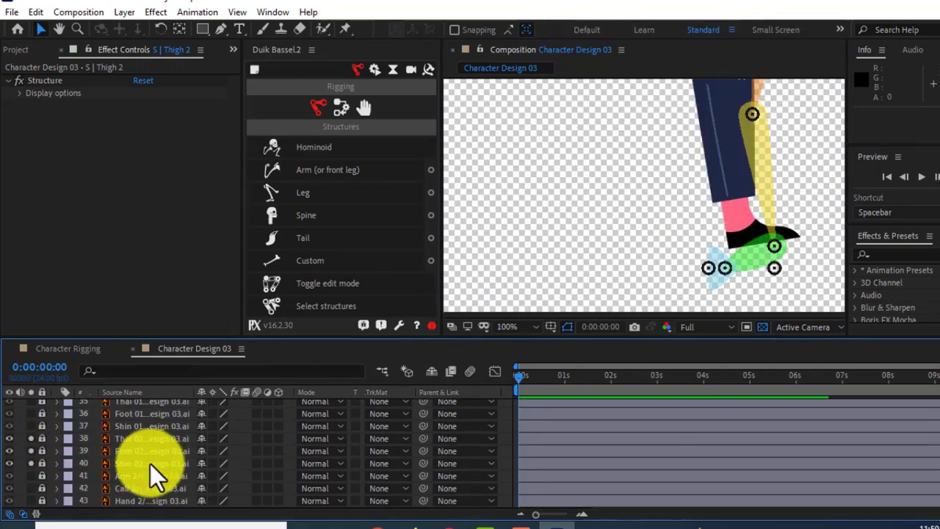
click(328, 283)
Move Thigh 2 to the hip, hang the calf straight below, and set Foot 2 on the shoe
key(h)
scroll(641, 284, down, 2)
key(v)
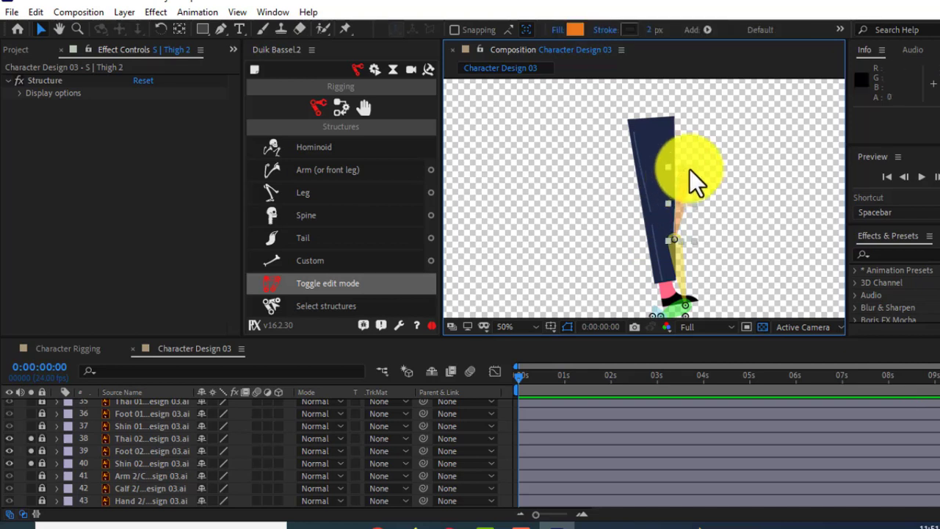
drag(689, 182, 655, 131)
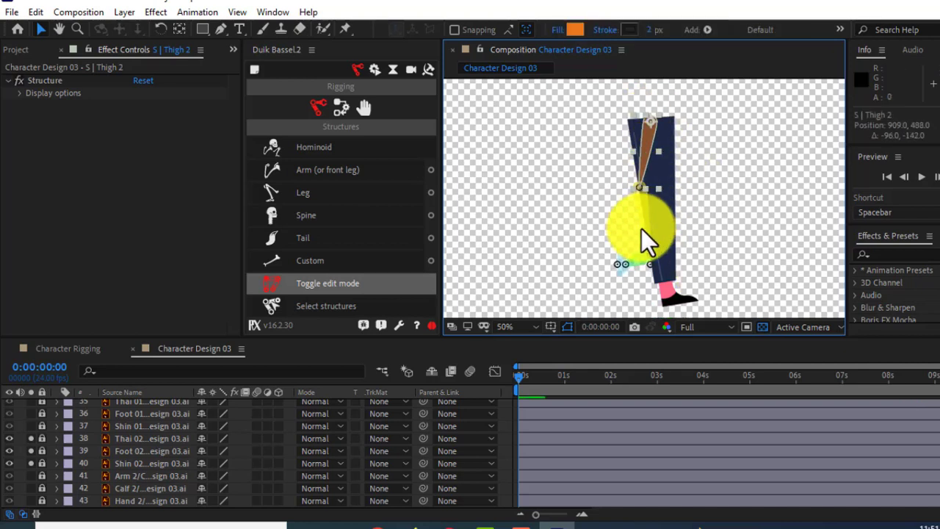
click(30, 438)
mouse_move(625, 238)
mouse_down()
mouse_move(660, 285)
mouse_move(665, 320)
mouse_up()
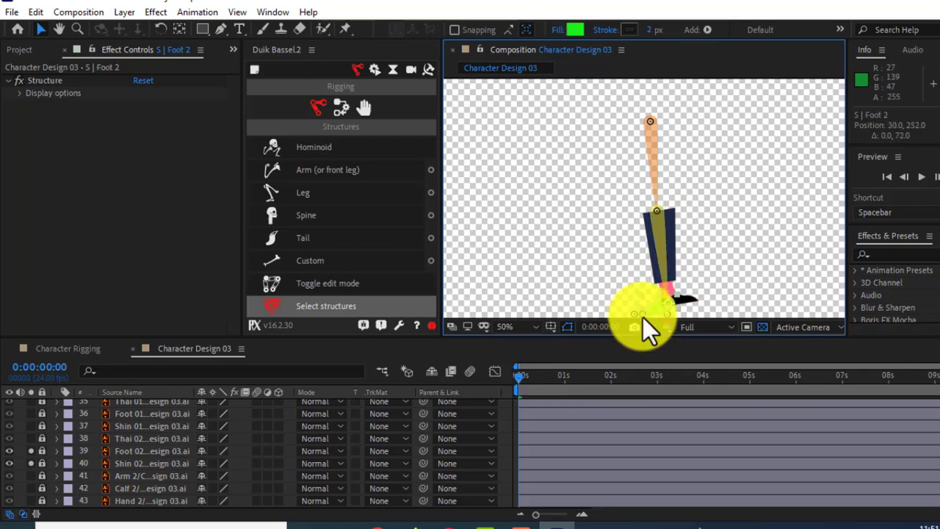
drag(640, 287, 637, 218)
Move Toes 2 toward the shoe tip and Heel 2 to the heel, then unsolo everything
scroll(638, 219, up, 2)
key(v)
click(30, 463)
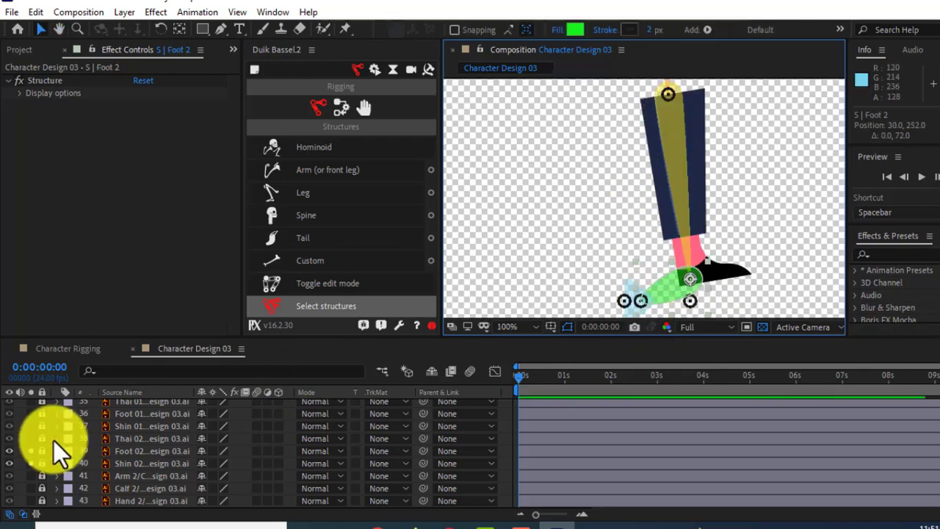
mouse_move(619, 305)
mouse_down()
mouse_move(700, 278)
mouse_move(751, 278)
mouse_up()
scroll(128, 447, up, 10)
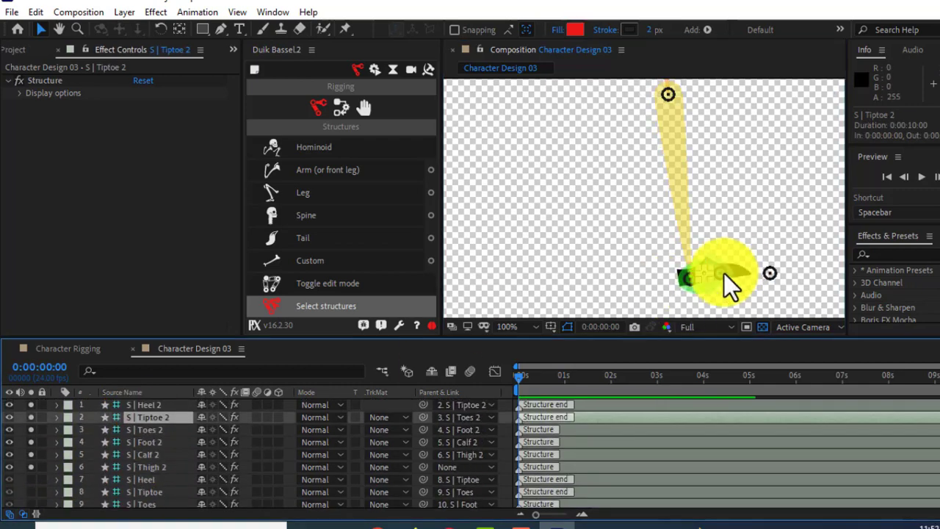
click(147, 405)
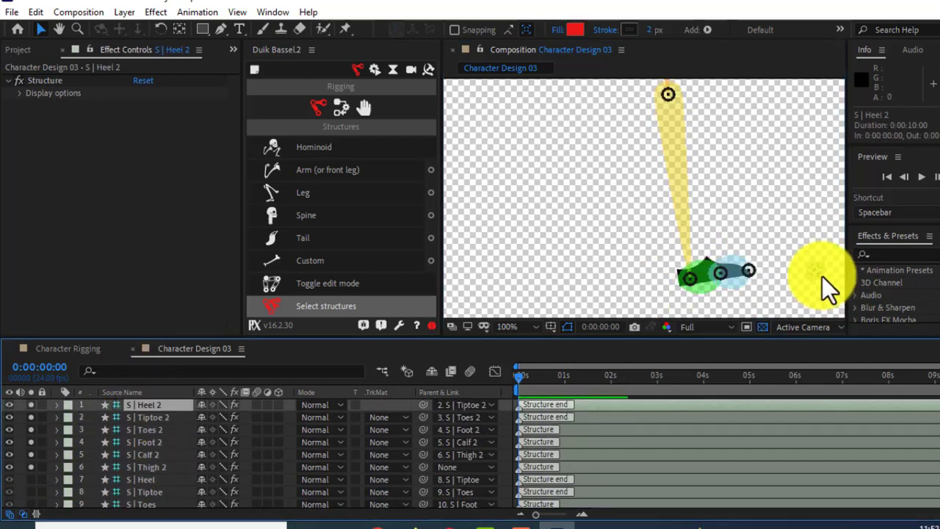
drag(814, 270, 681, 278)
drag(31, 405, 32, 451)
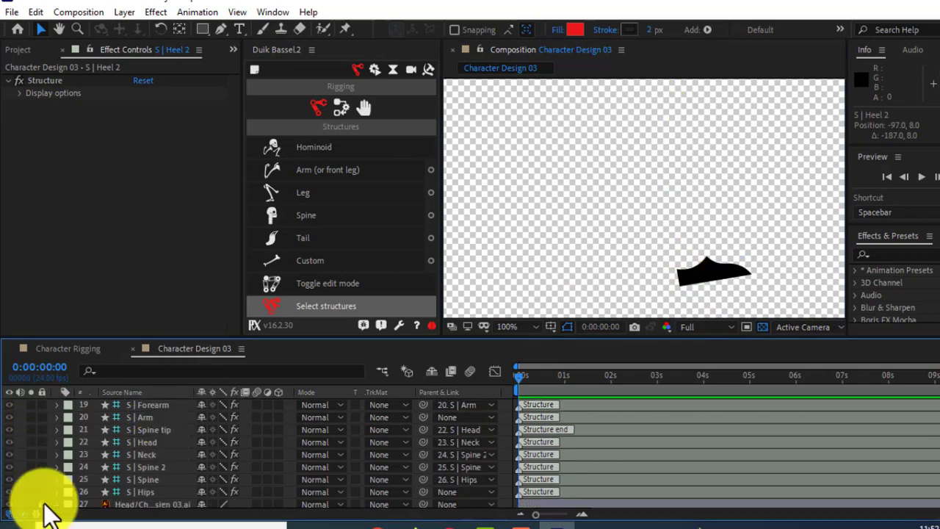
click(603, 191)
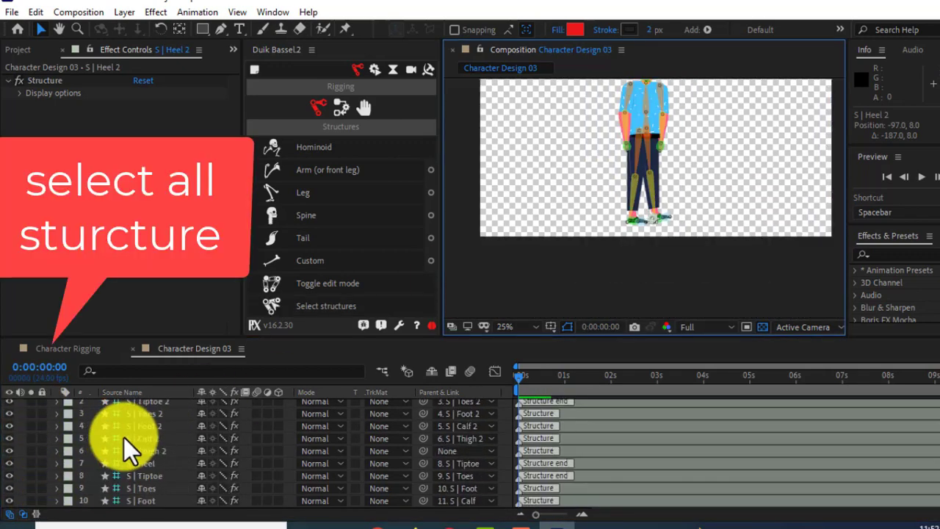
Select all 26 structure layers and show Duik Bassel's Links & constraints panel
scroll(123, 437, up, 2)
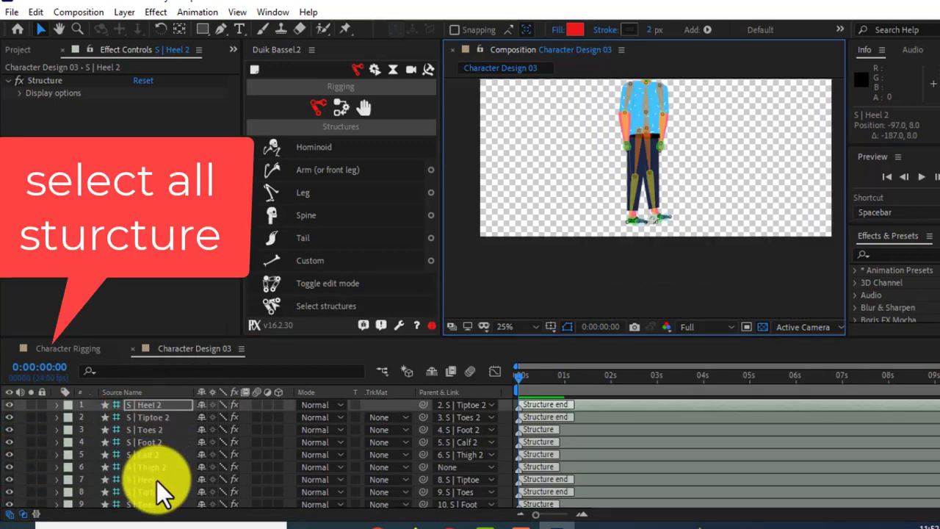
scroll(155, 479, down, 3)
scroll(150, 473, down, 4)
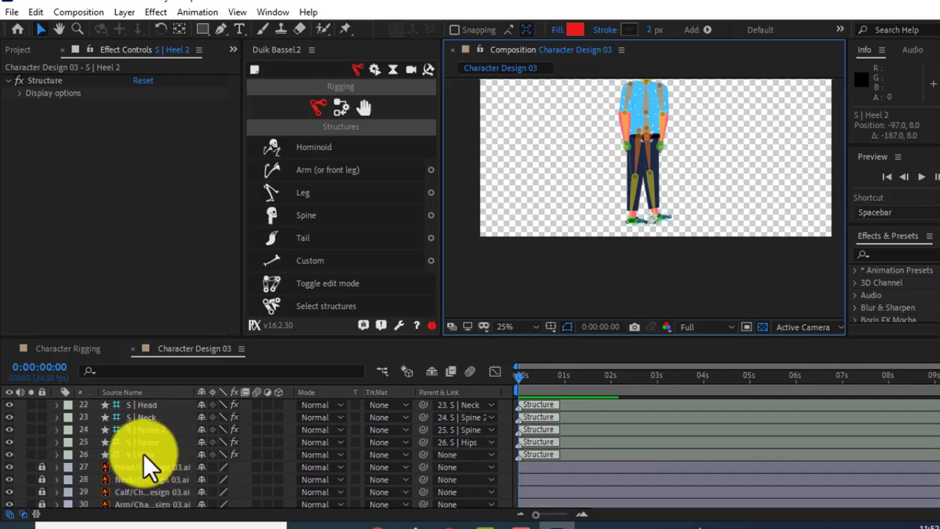
shift+click(143, 454)
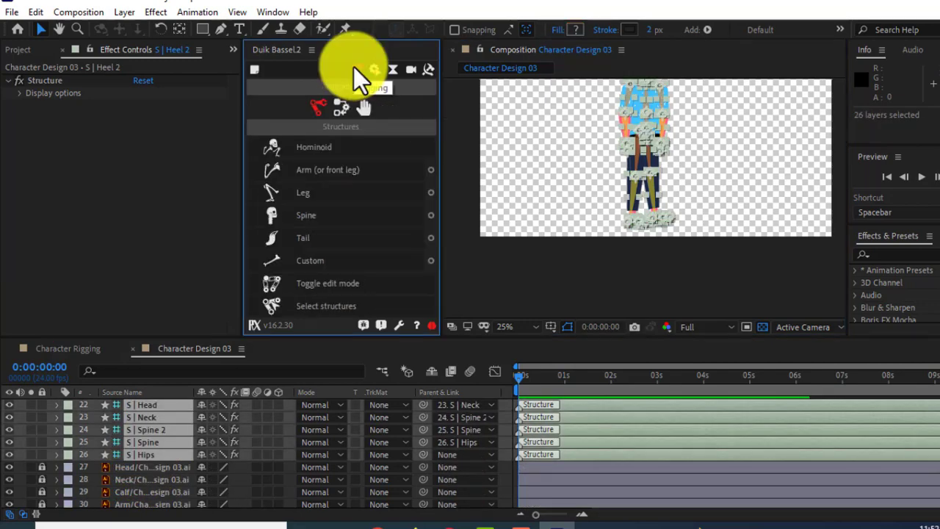
click(339, 103)
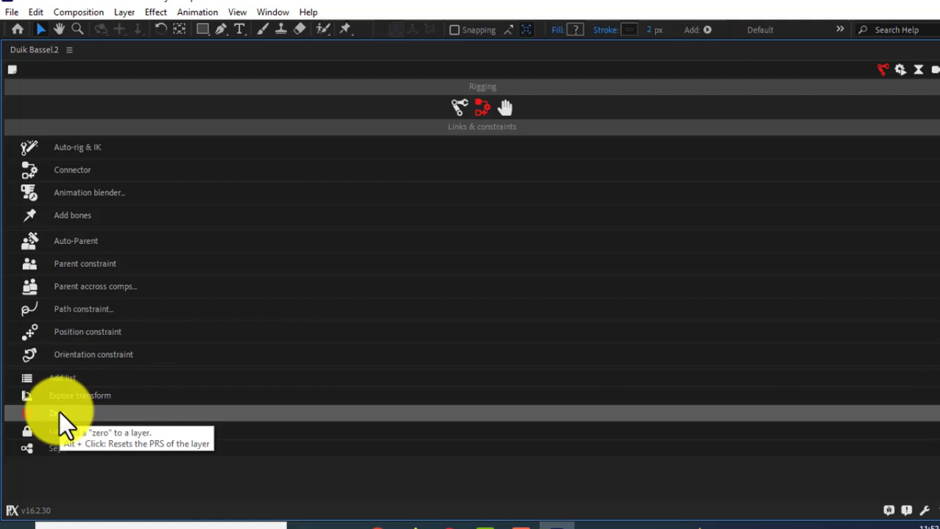
Apply Duik's Zero to the selected structures and check their Position reads 0,0
click(59, 412)
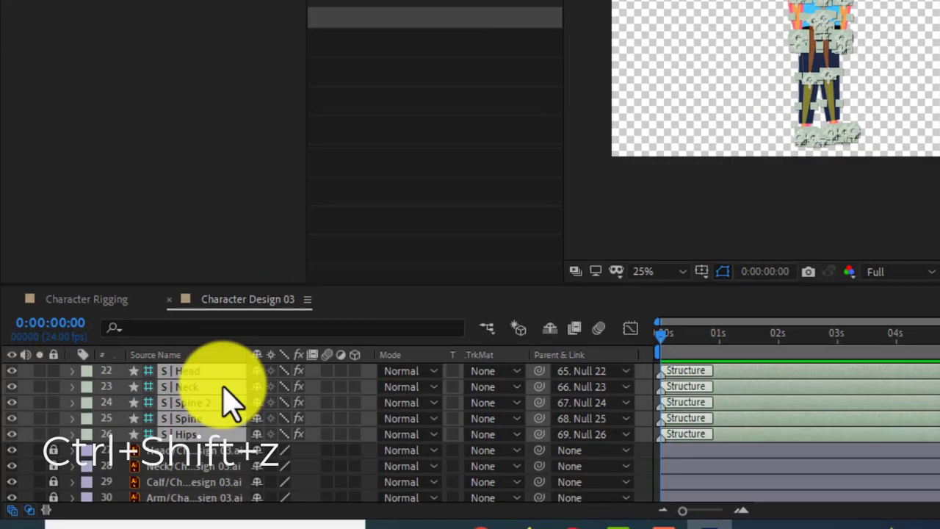
key(p)
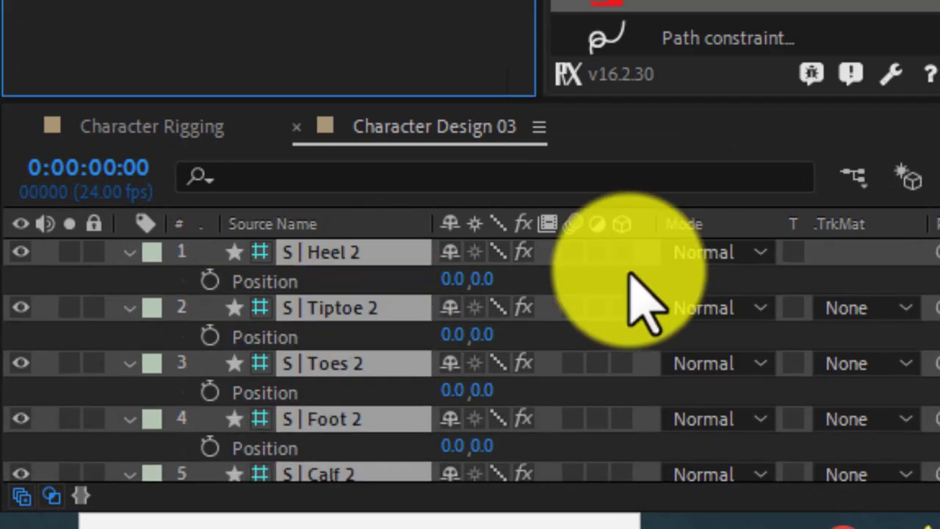
key(ctrl+z)
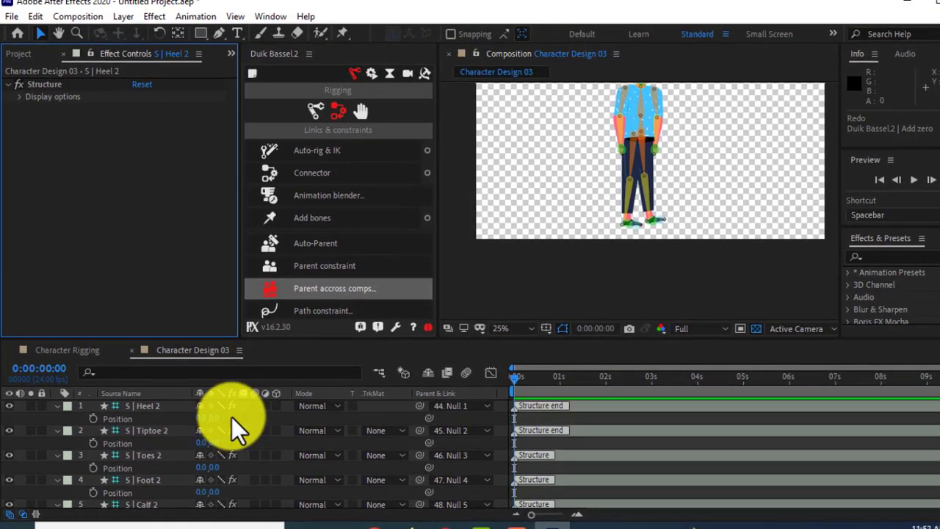
Run Duik's Auto-rig & IK on all structure layers to create controllers and FootRoll nulls
scroll(151, 444, down, 5)
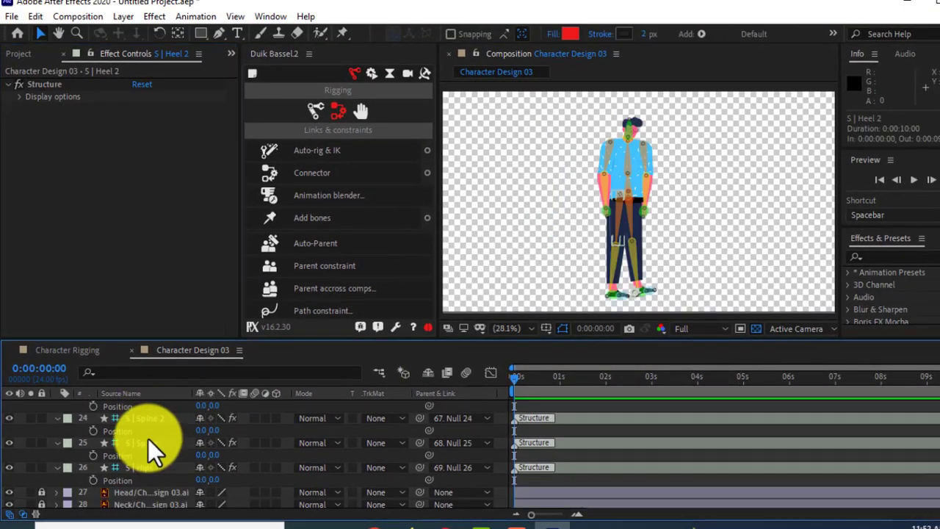
shift+click(148, 467)
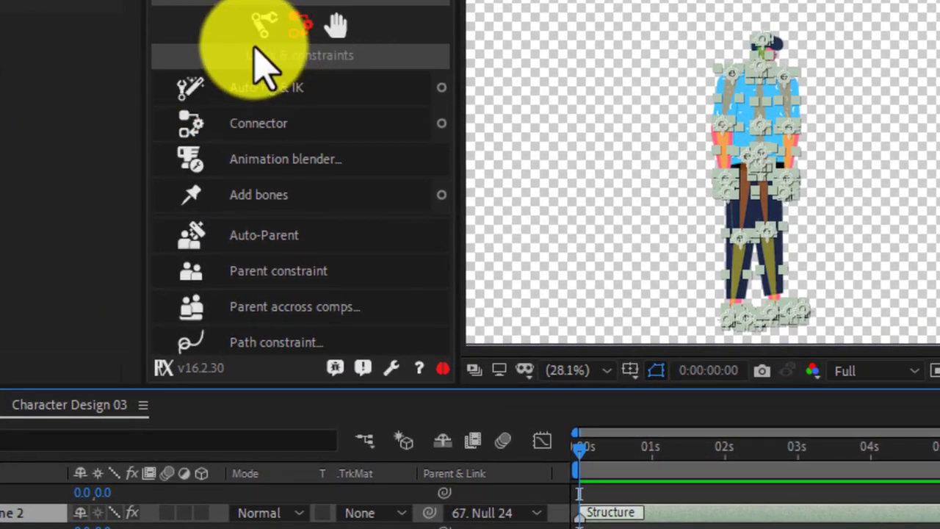
click(298, 17)
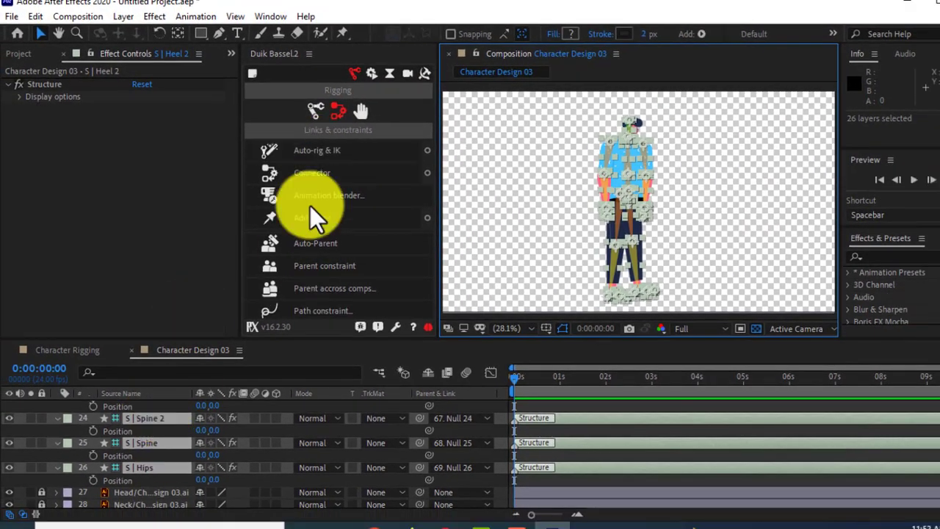
click(326, 154)
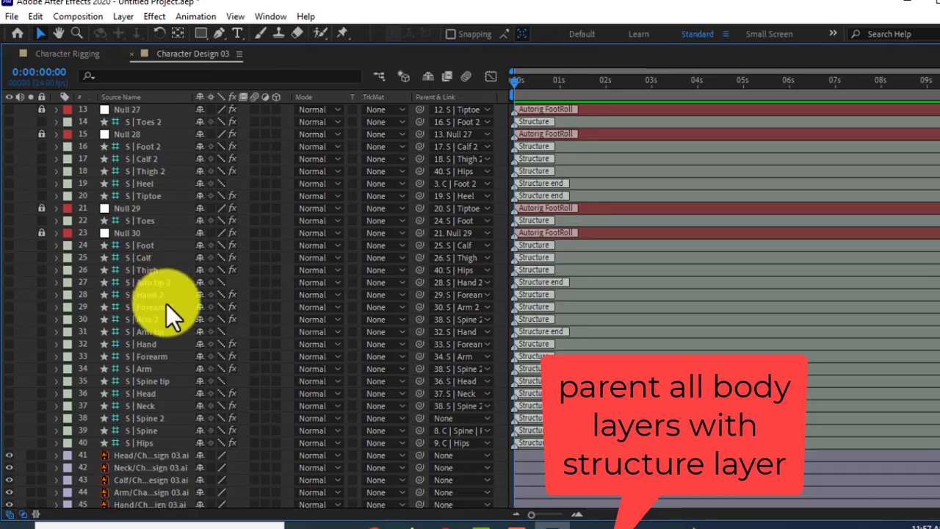
Pick-whip the Hand 2 artwork layer's parent to the S | Hand 2 structure
click(168, 297)
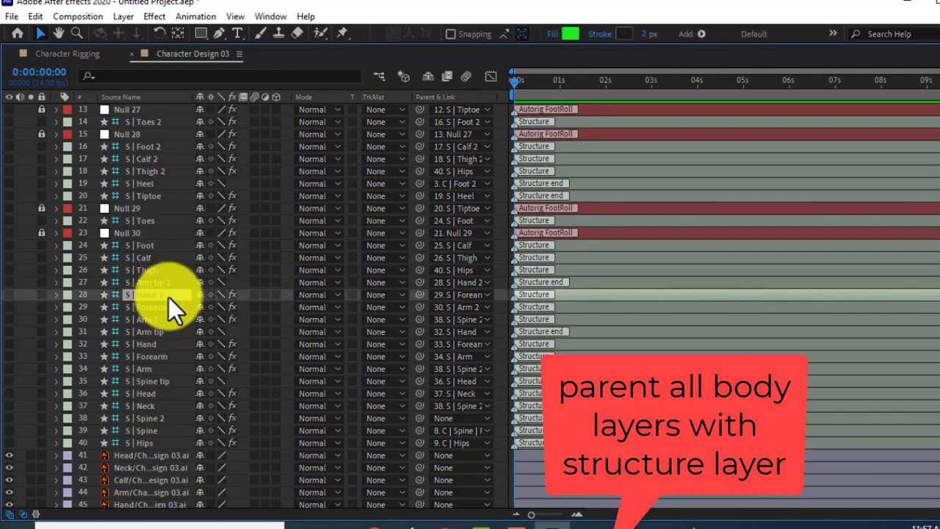
scroll(160, 332, down, 1)
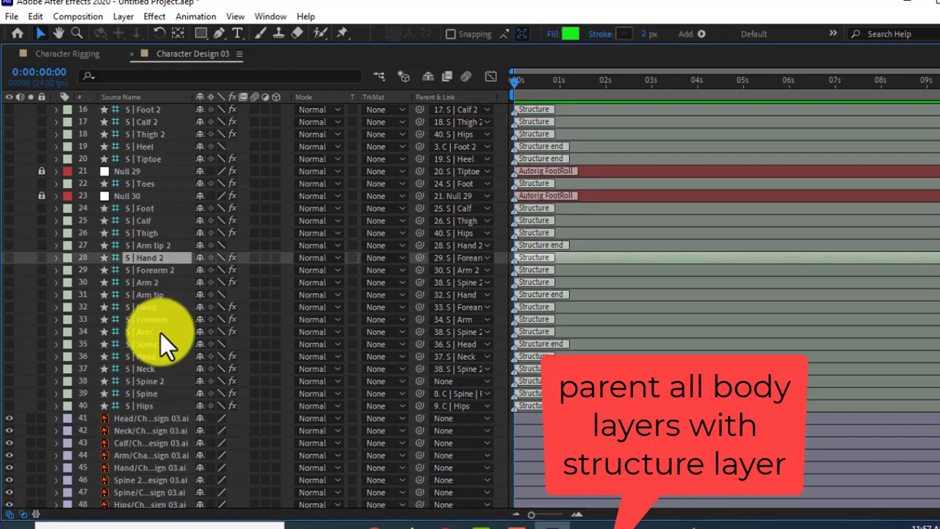
scroll(160, 333, down, 2)
scroll(158, 335, down, 2)
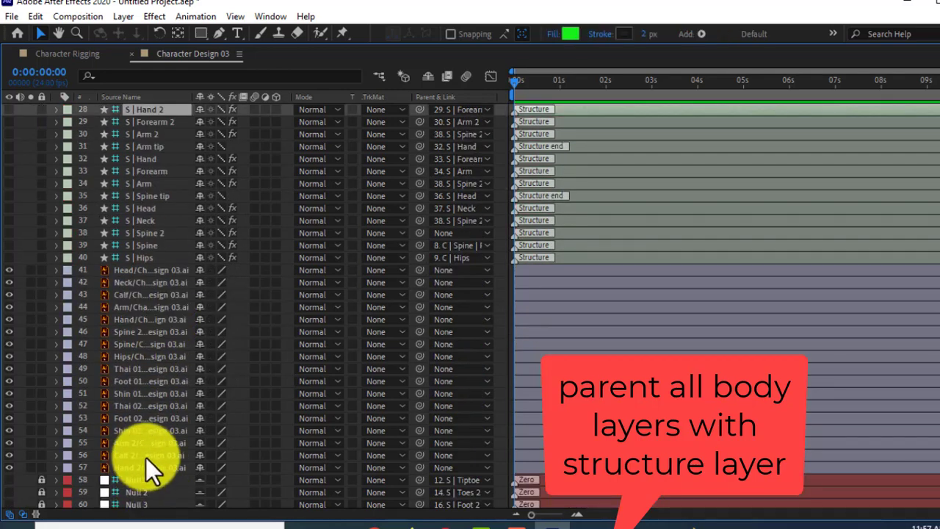
click(144, 469)
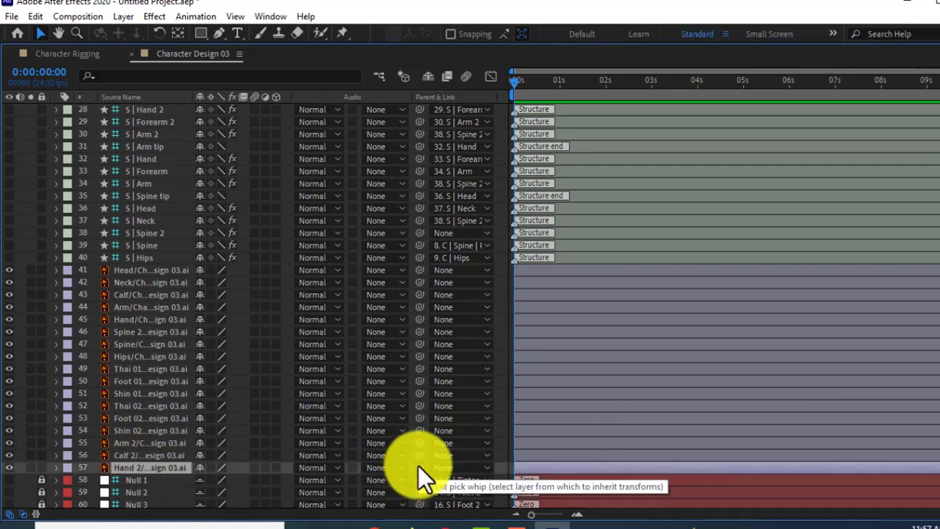
mouse_move(417, 465)
mouse_down()
mouse_move(173, 157)
mouse_move(159, 112)
mouse_move(154, 124)
mouse_up()
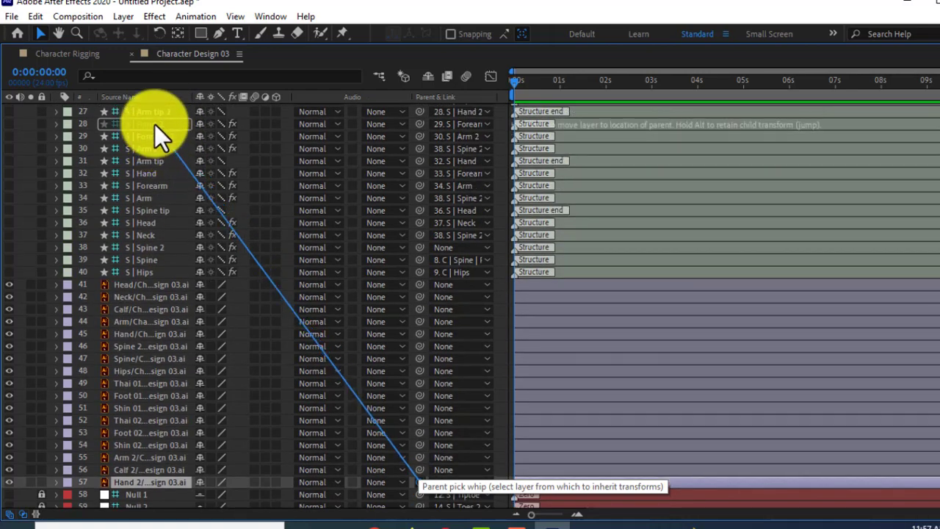
drag(154, 124, 155, 126)
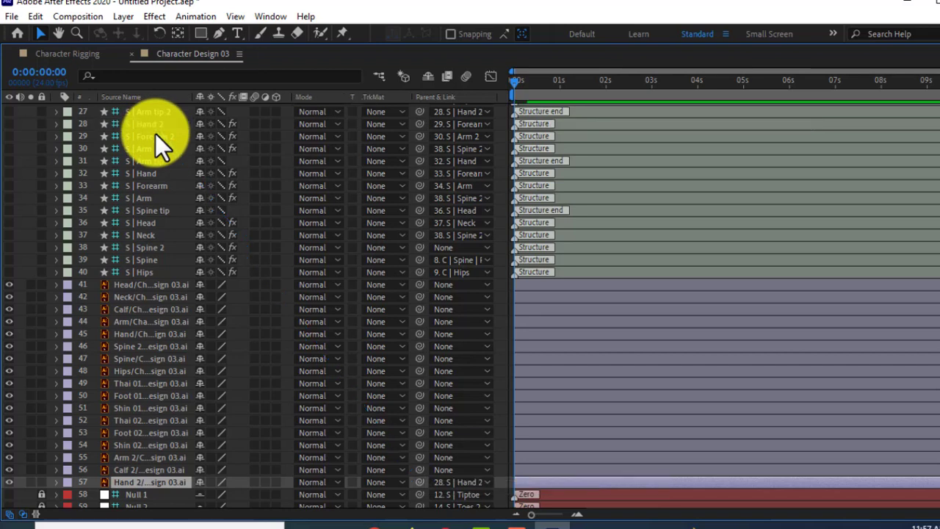
click(133, 470)
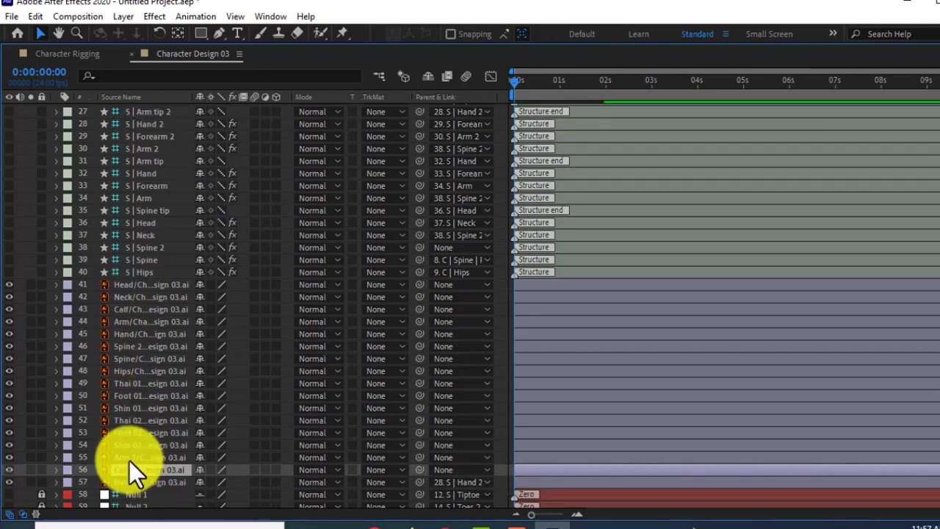
Rename the selected artwork layer to Forearm 2
key(Return)
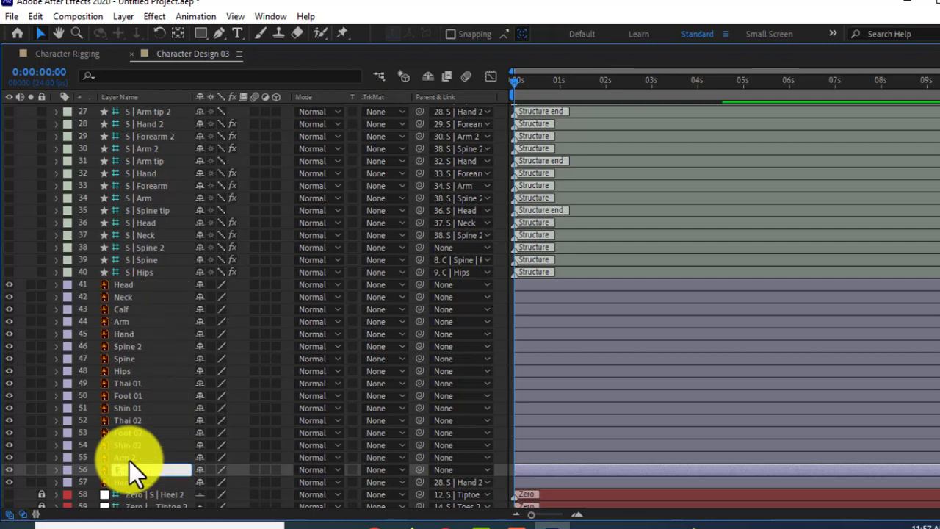
text(Forearm 2)
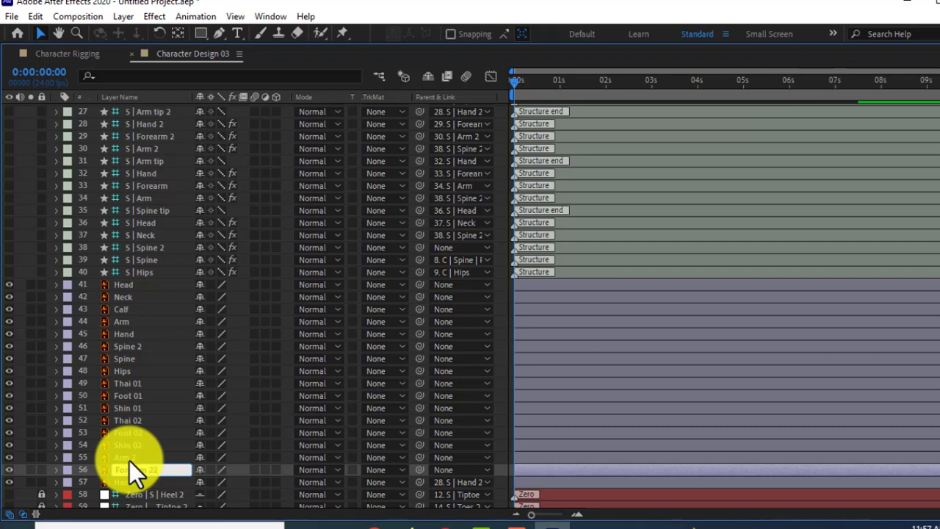
key(Return)
key(Return)
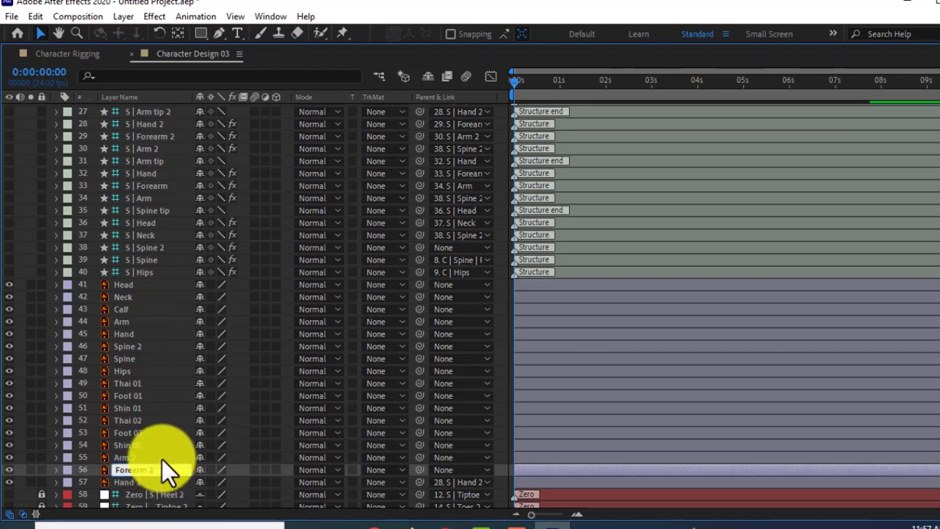
key(Return)
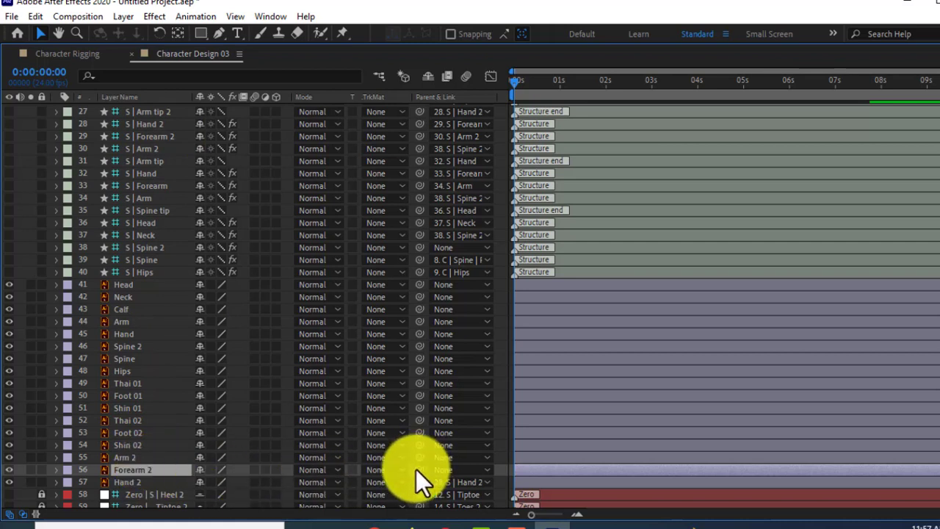
Parent the Forearm 2 and Arm 2 artwork layers to their matching arm structures
drag(419, 469, 166, 137)
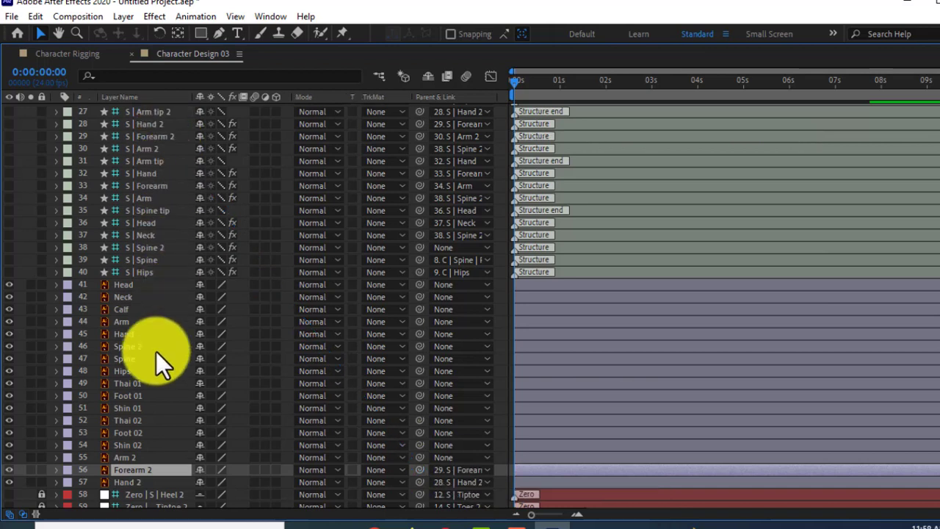
click(131, 458)
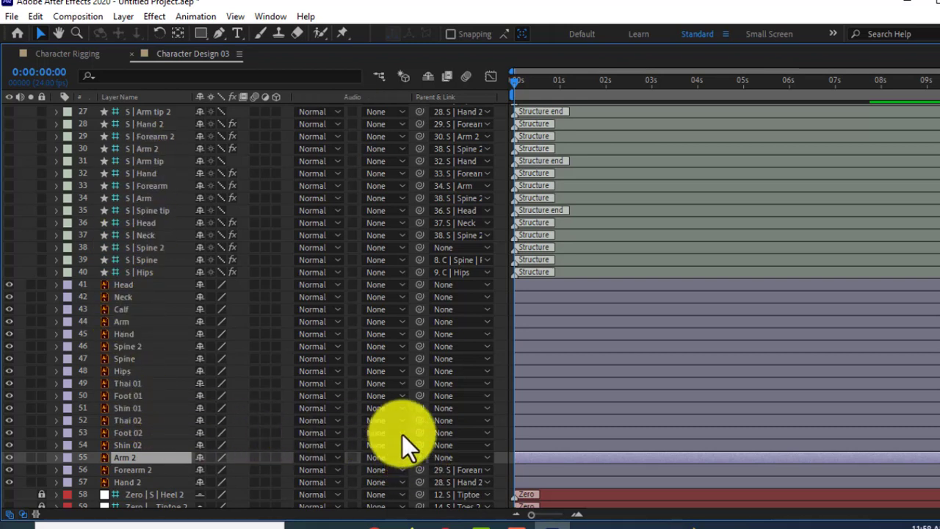
drag(419, 457, 152, 149)
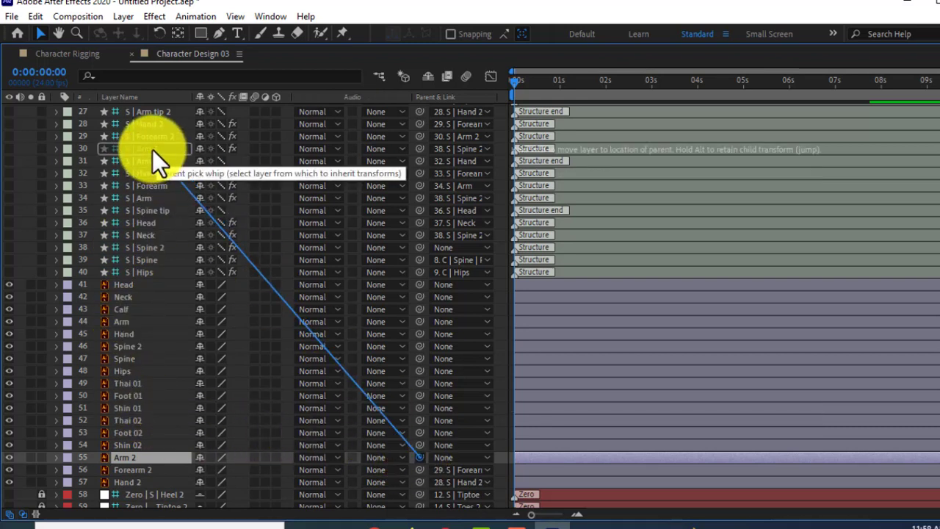
drag(152, 149, 152, 150)
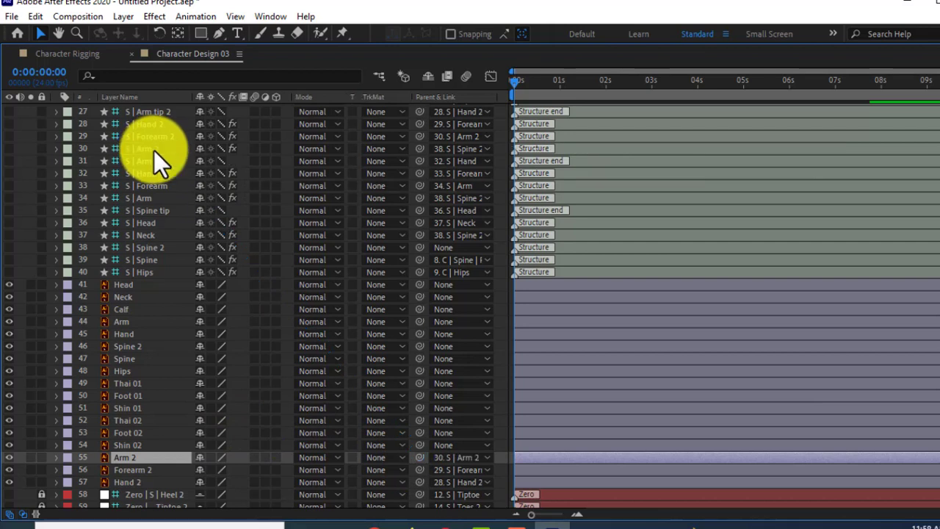
Rename Shin 02 to Calf 2 and Shin 01 to Calf 01, and correct layer 54's name
click(139, 444)
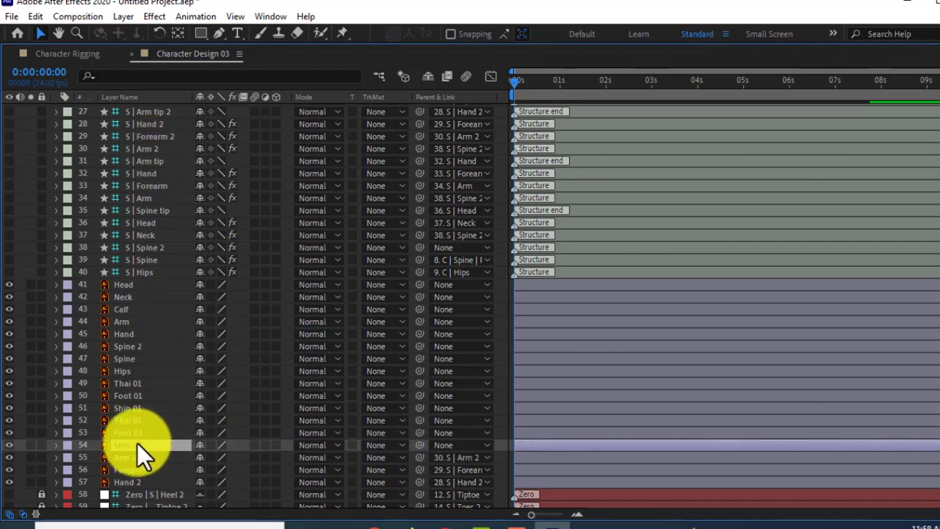
key(Return)
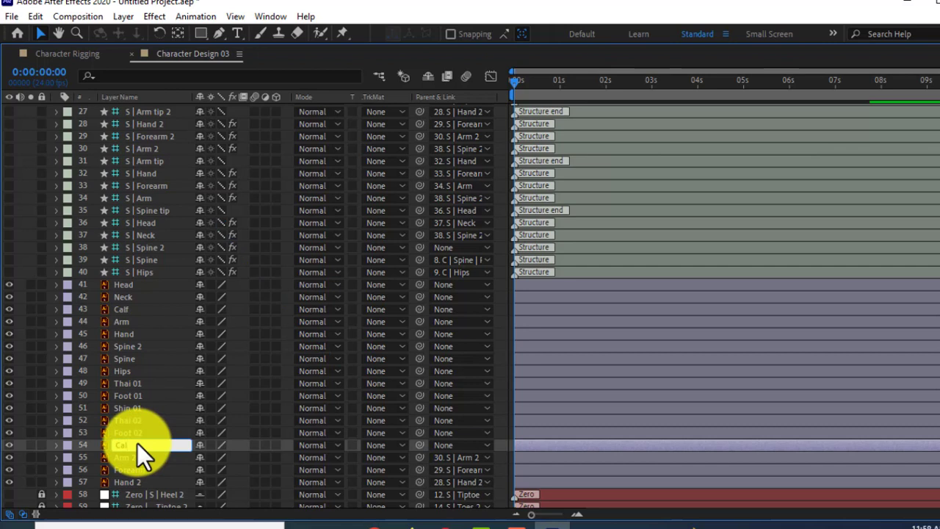
text(f 2)
key(Return)
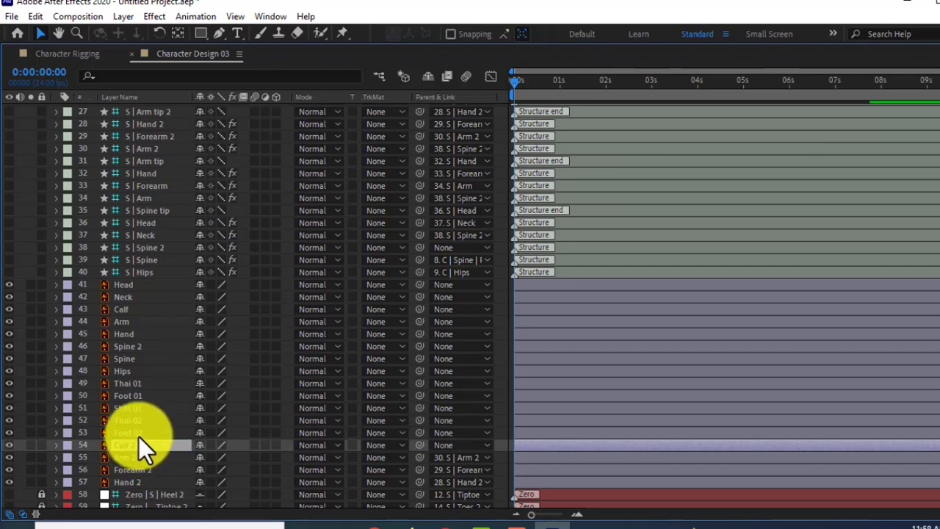
click(139, 412)
key(Return)
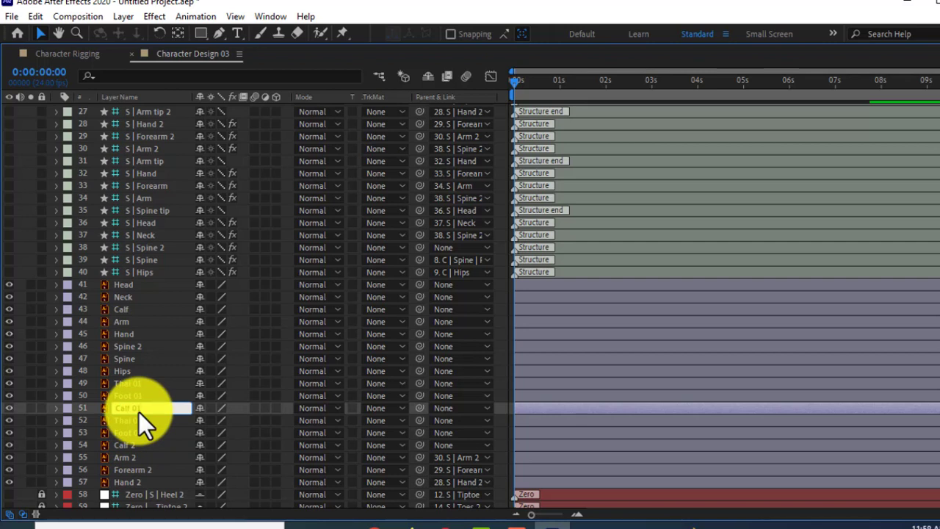
text(01)
key(Return)
click(133, 448)
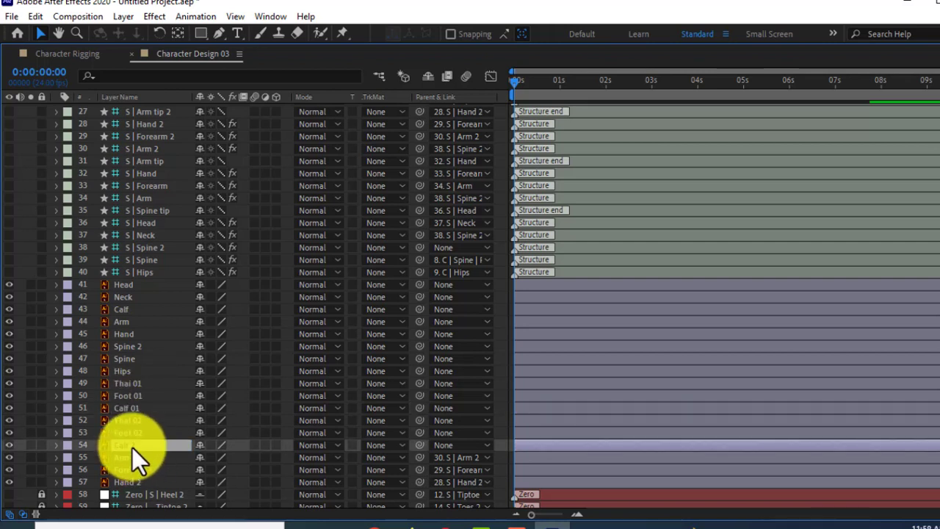
text(f 02)
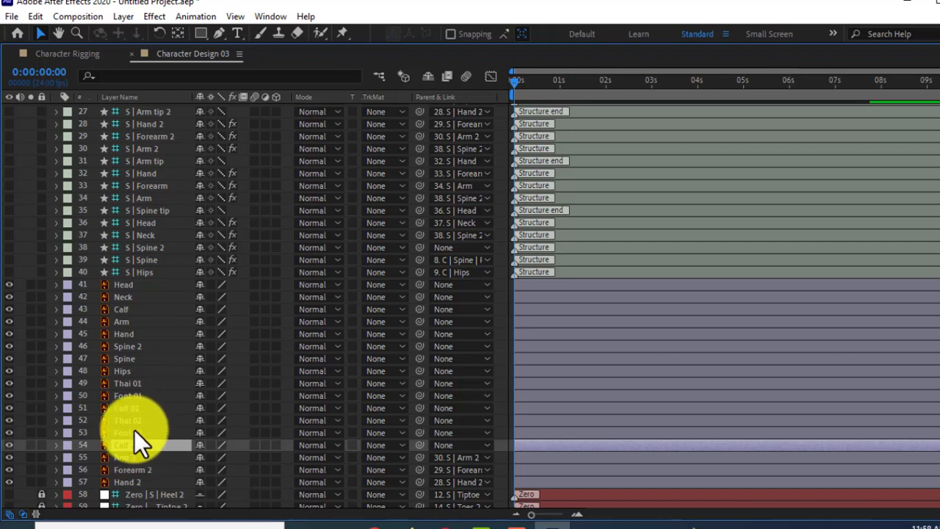
Rename layer 43 as the forearm and start linking Calf 2 to its structure bone
click(129, 311)
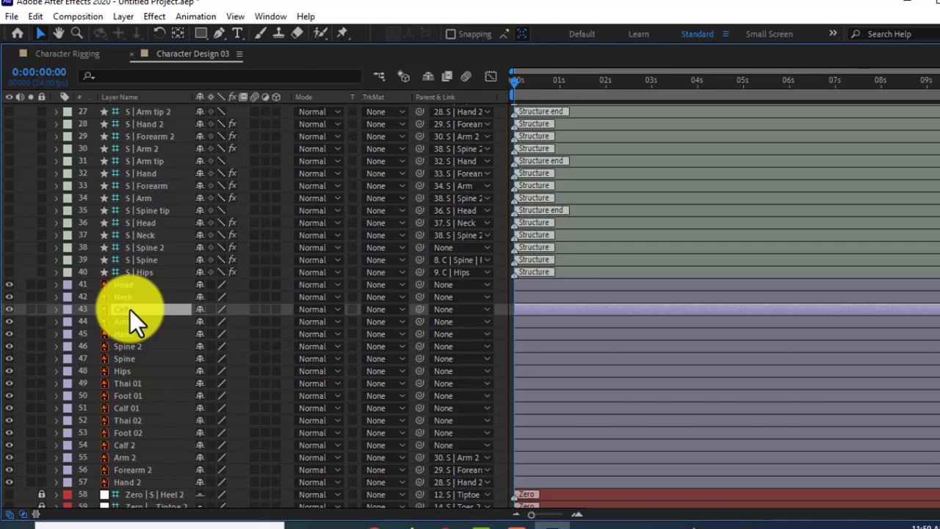
key(Return)
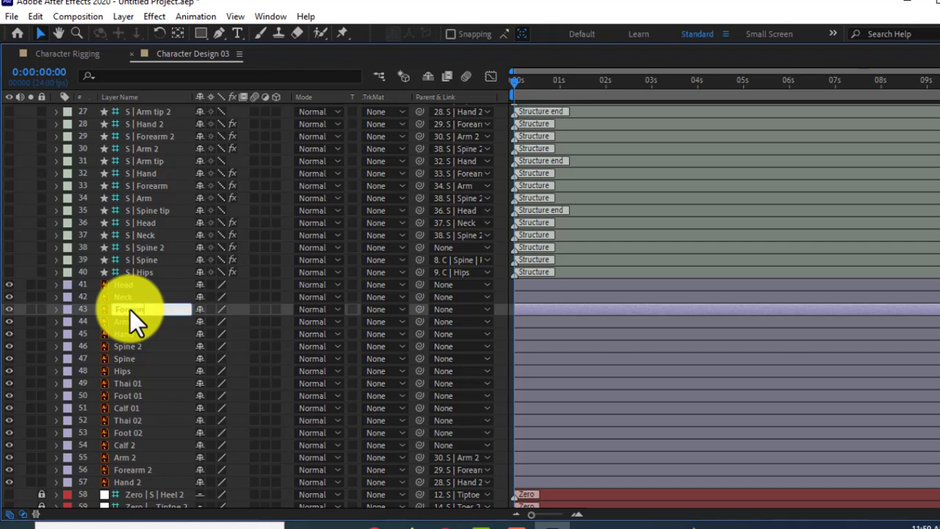
key(Return)
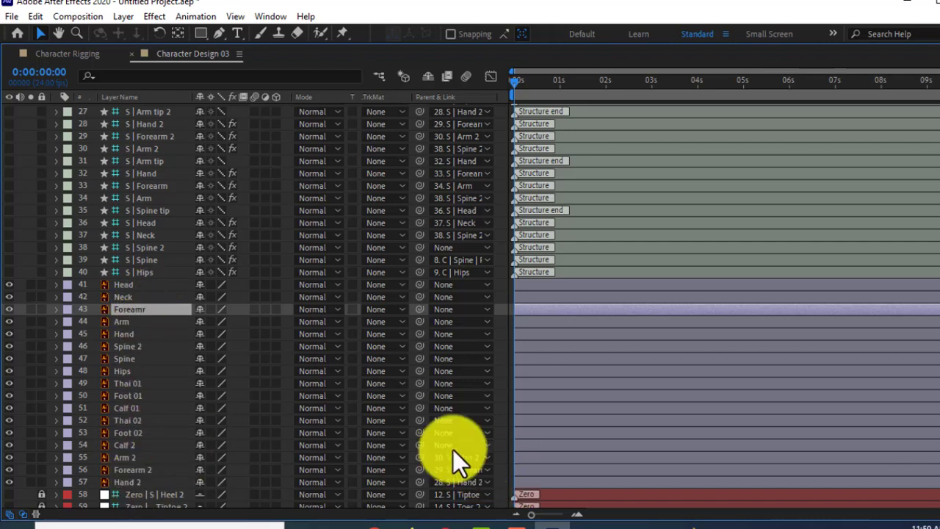
click(146, 444)
mouse_move(419, 444)
mouse_down()
mouse_move(164, 106)
mouse_move(167, 86)
mouse_move(168, 110)
mouse_up()
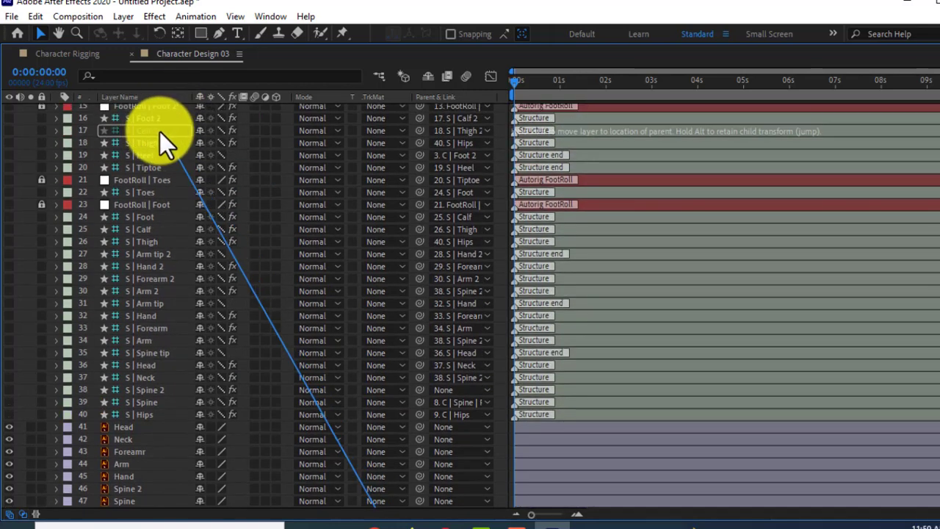
Finish parenting Calf 2, then parent Foot 02 to S | Foot 2 and Thai 02 to S | Thigh 2
drag(169, 111, 159, 130)
scroll(180, 206, down, 3)
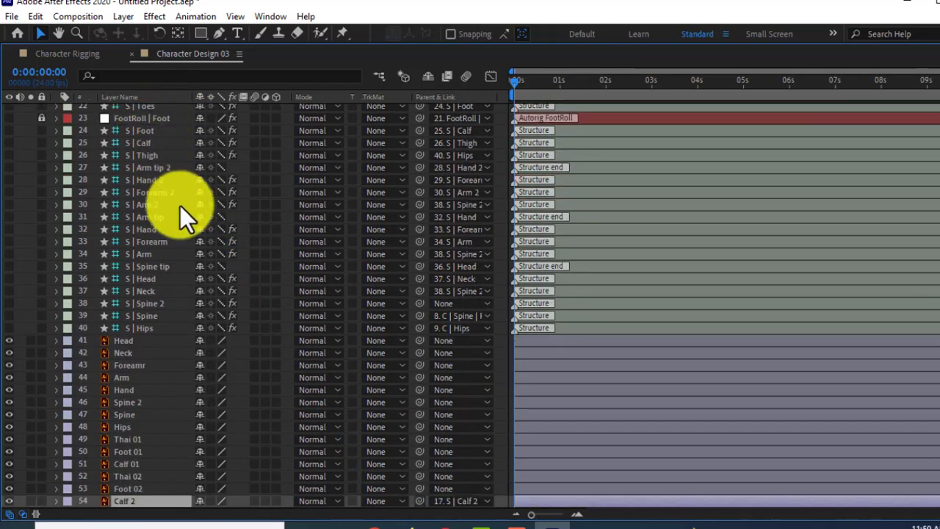
click(137, 488)
click(447, 488)
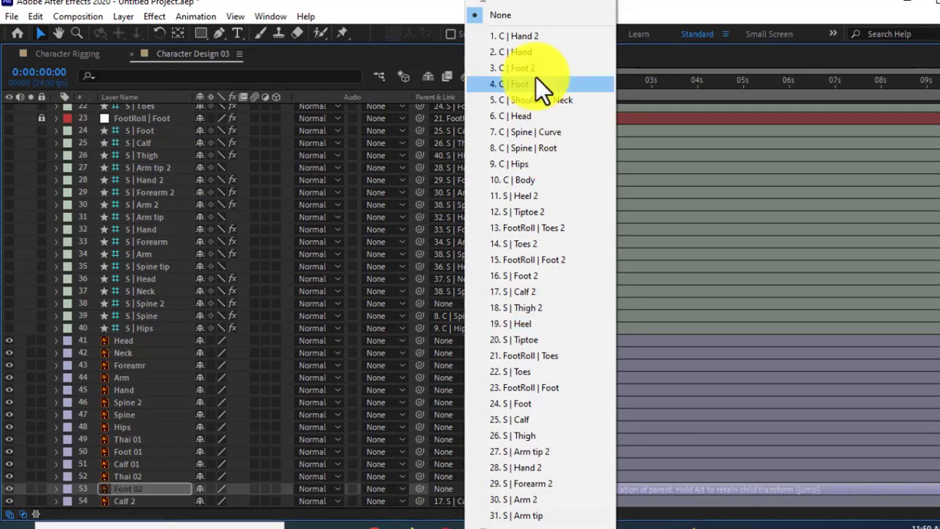
click(522, 277)
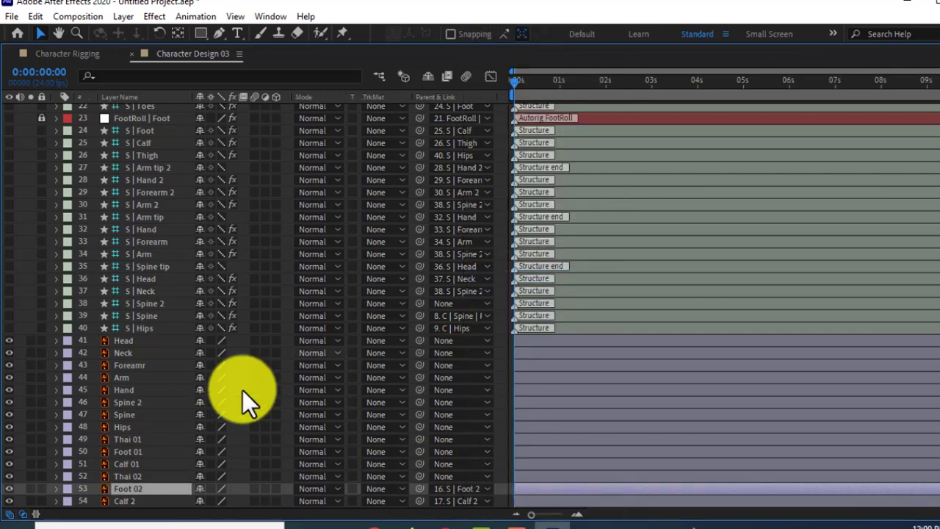
click(128, 476)
click(453, 475)
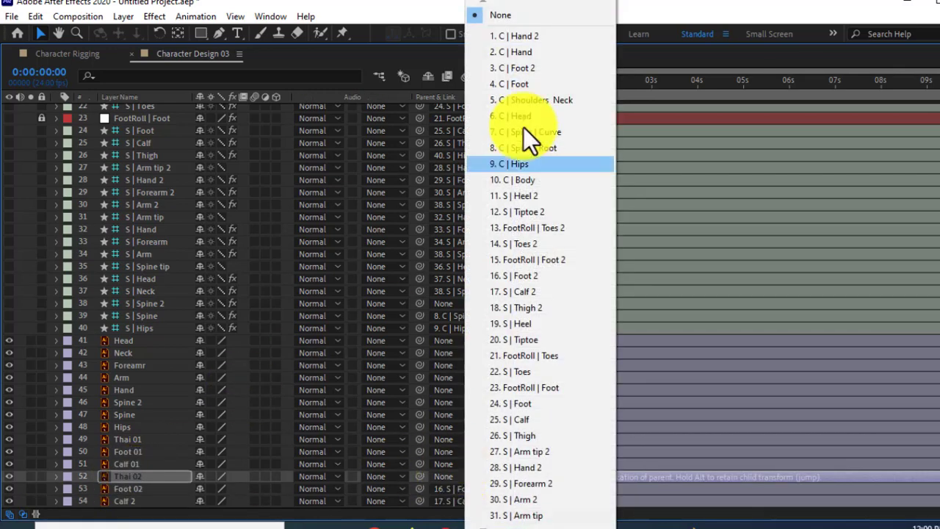
click(538, 310)
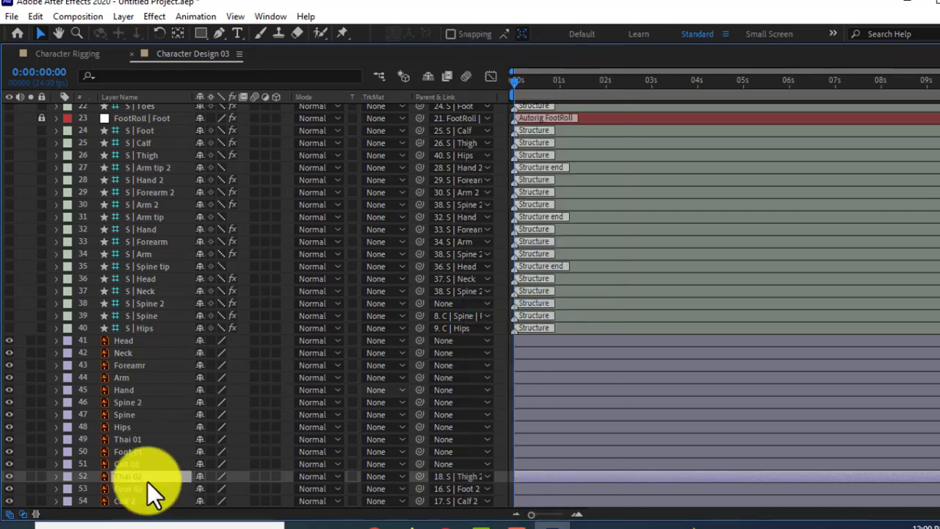
Parent Calf 01, Foot 01 and Thai 01 to S | Calf, S | Foot and S | Thigh
click(141, 466)
click(453, 463)
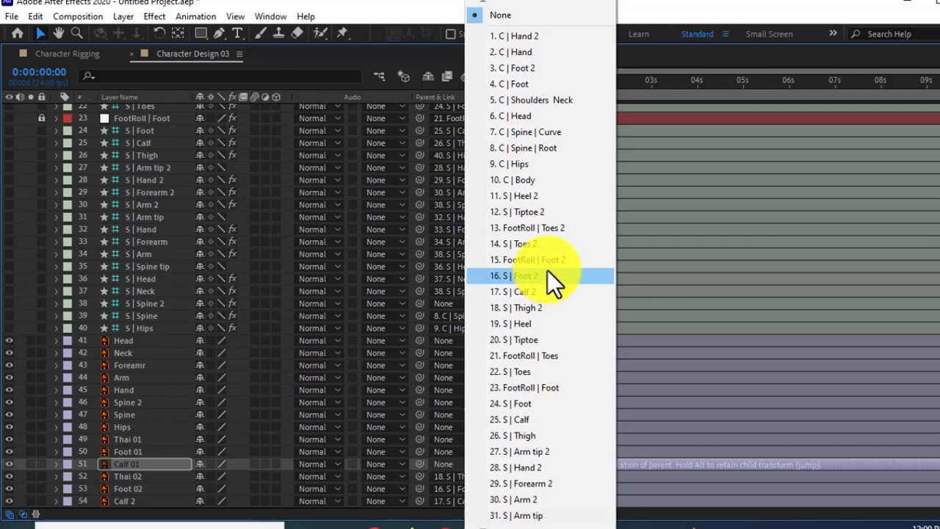
click(524, 420)
click(141, 452)
click(443, 453)
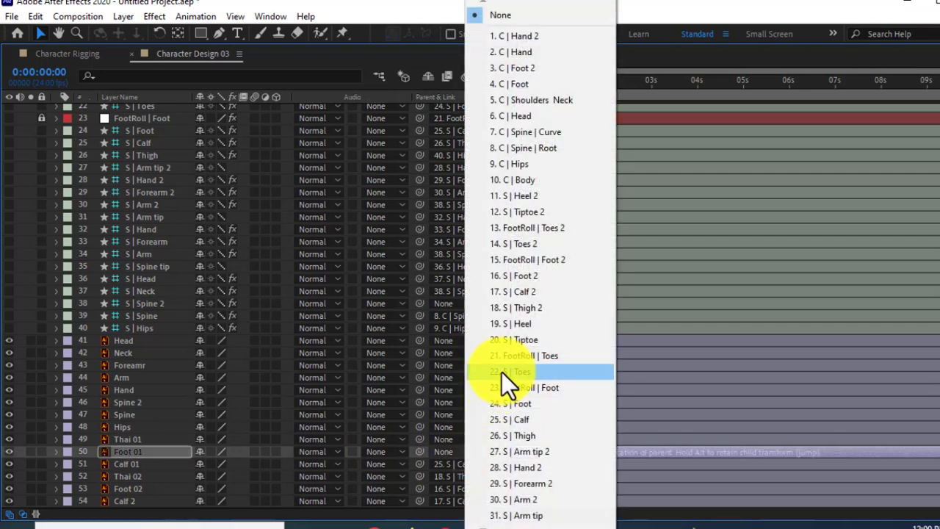
click(516, 406)
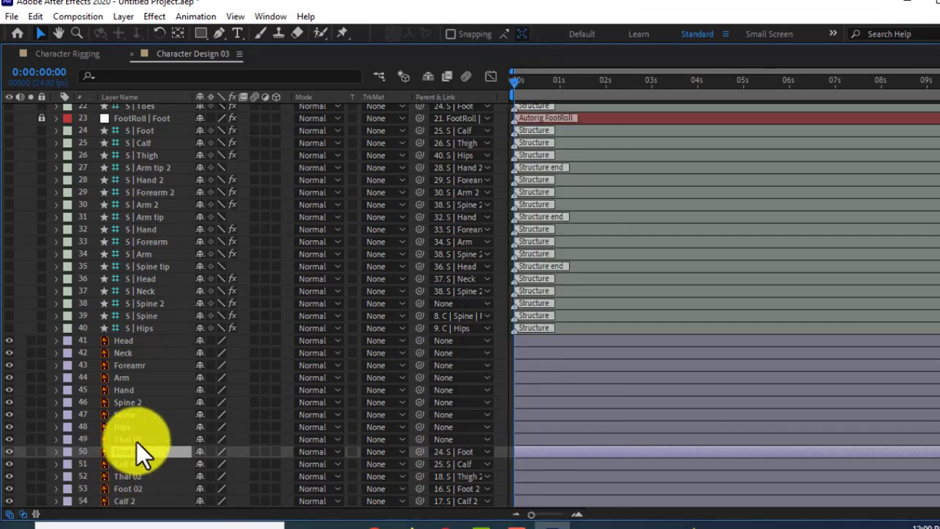
click(136, 440)
click(443, 439)
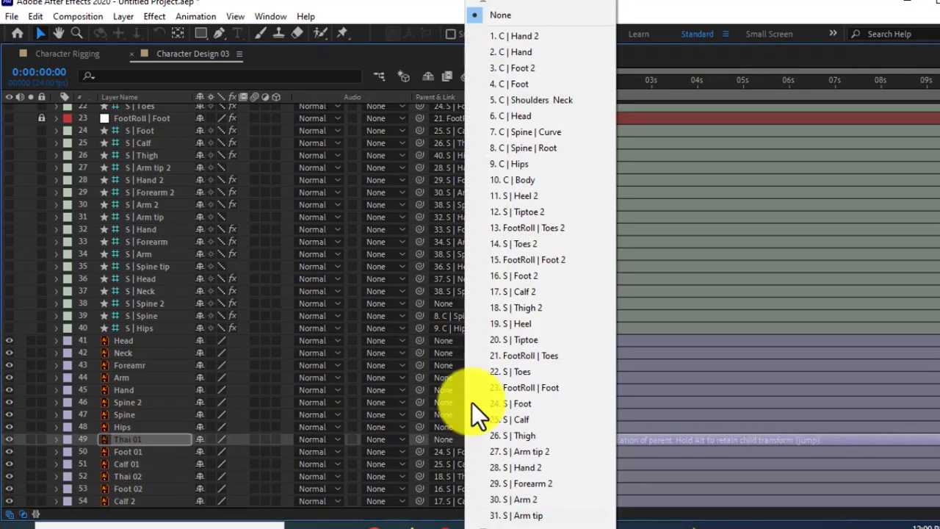
click(523, 437)
Parent Hips, Spine and Spine 2 to S | Hips, S | Spine and S | Spine 2
click(160, 429)
click(437, 428)
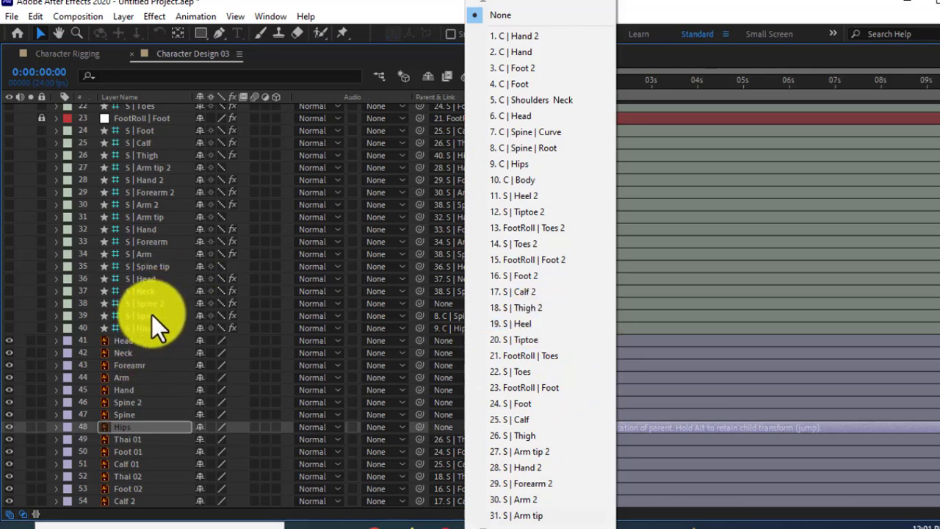
mouse_move(477, 518)
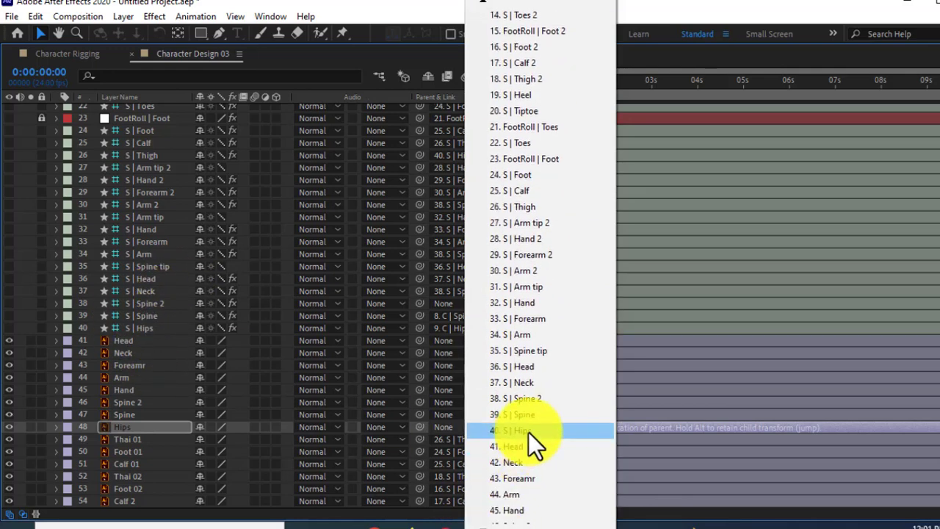
click(528, 432)
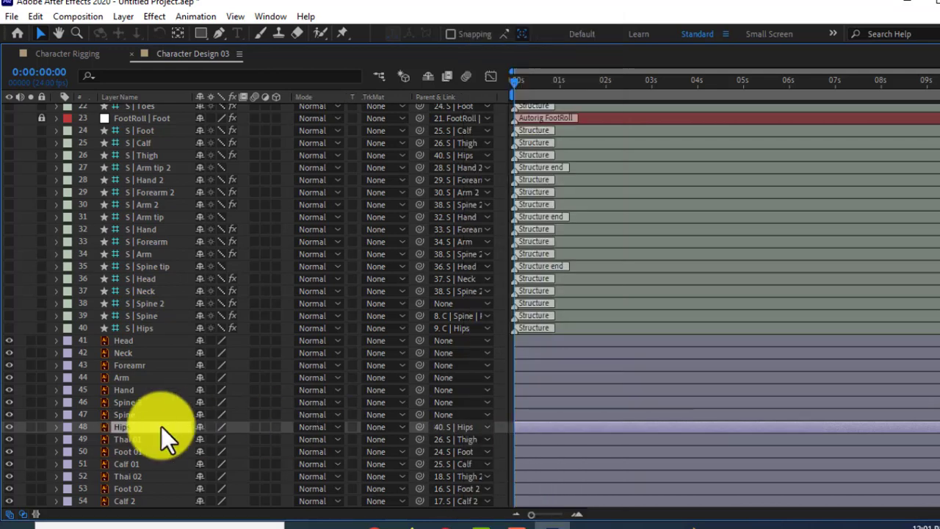
click(149, 418)
drag(419, 414, 158, 315)
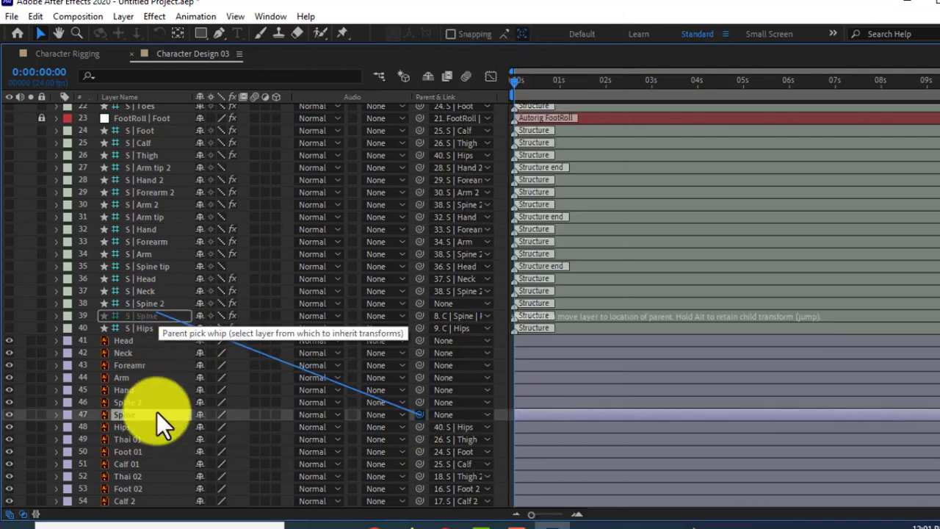
click(192, 404)
drag(418, 402, 149, 302)
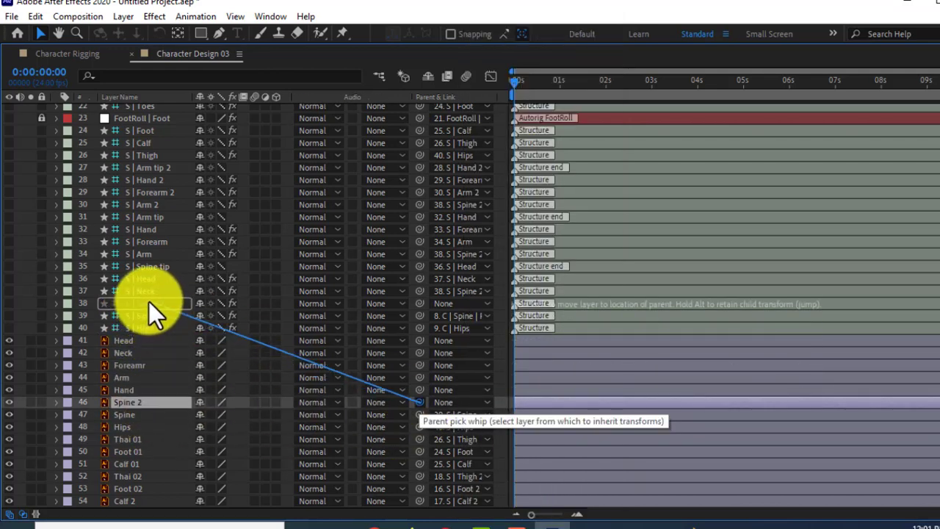
Parent the Hand, Arm and forearm layers to S | Hand, S | Arm and S | Forearm
click(143, 389)
click(448, 389)
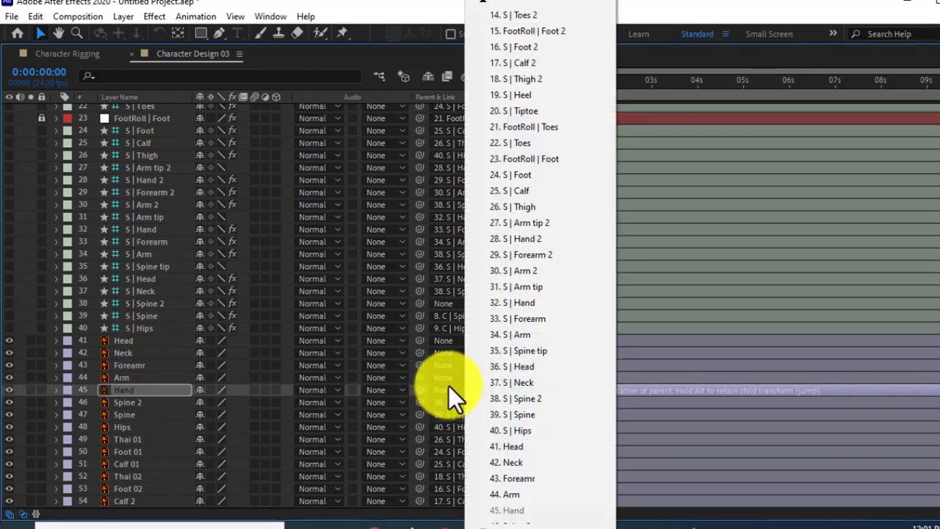
click(530, 304)
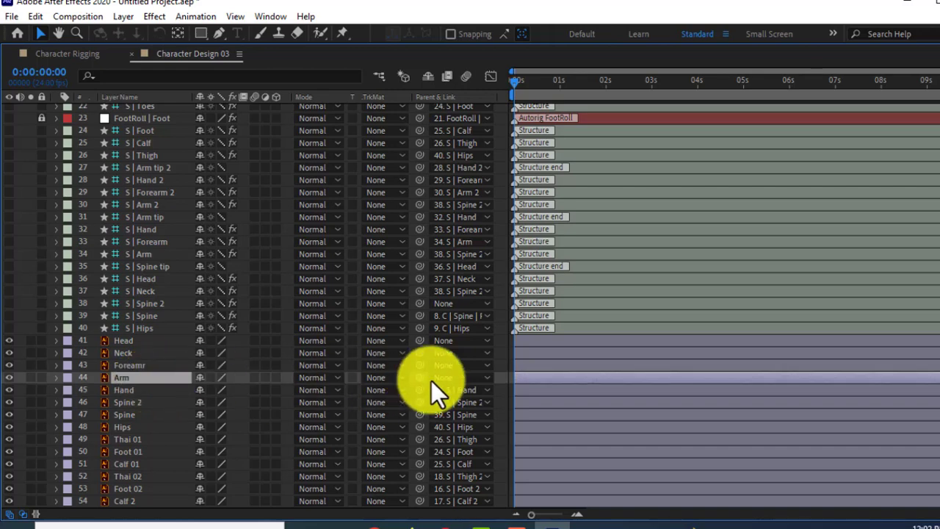
click(452, 378)
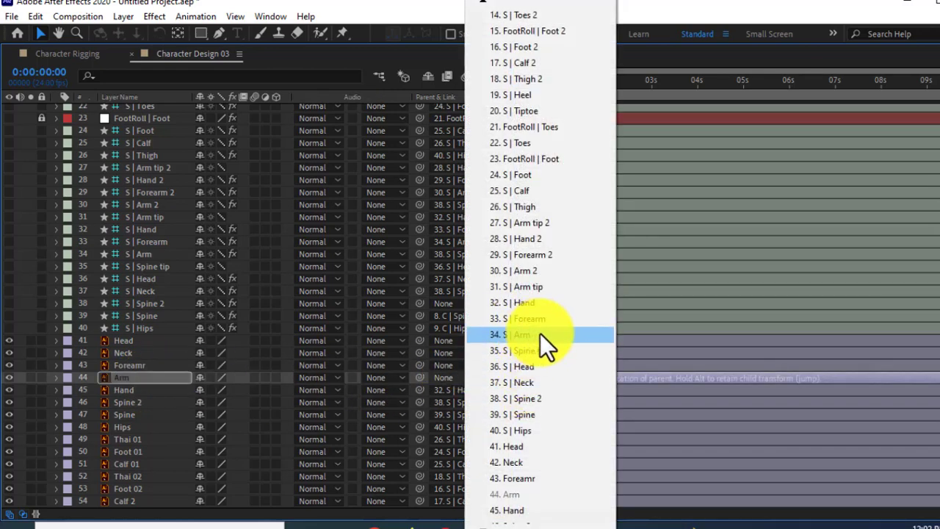
click(528, 335)
click(149, 368)
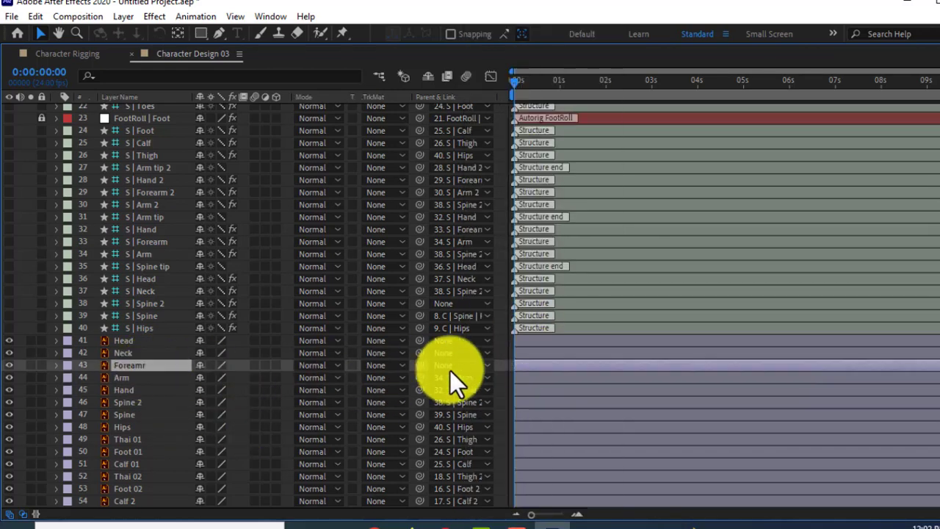
click(450, 371)
click(524, 336)
Parent Neck and Head to S | Neck and S | Head, then restore the Timeline panel size
click(146, 355)
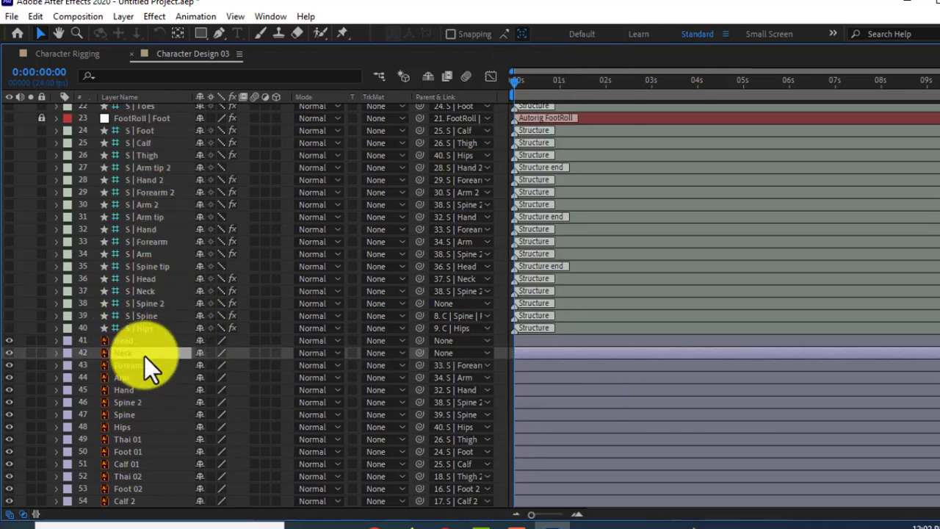
drag(419, 353, 153, 292)
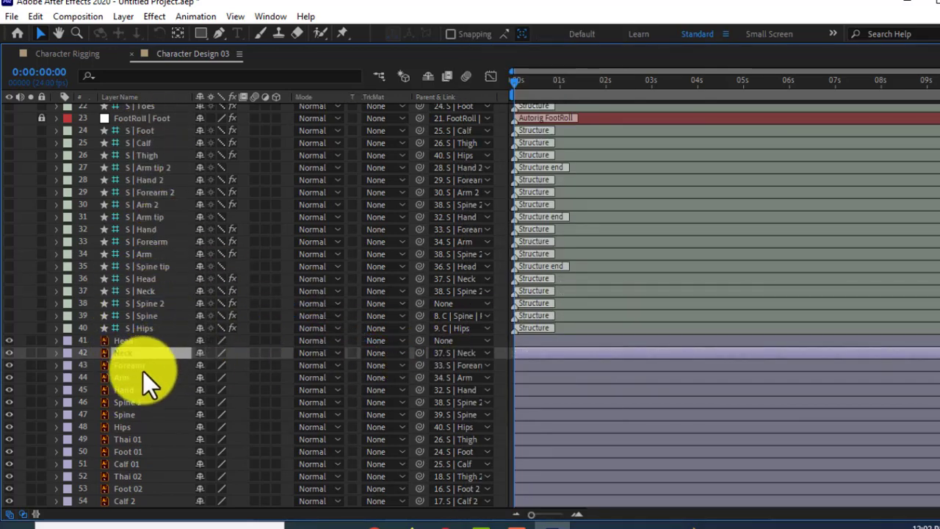
click(130, 342)
mouse_move(420, 340)
mouse_down()
mouse_move(182, 273)
mouse_move(158, 281)
mouse_up()
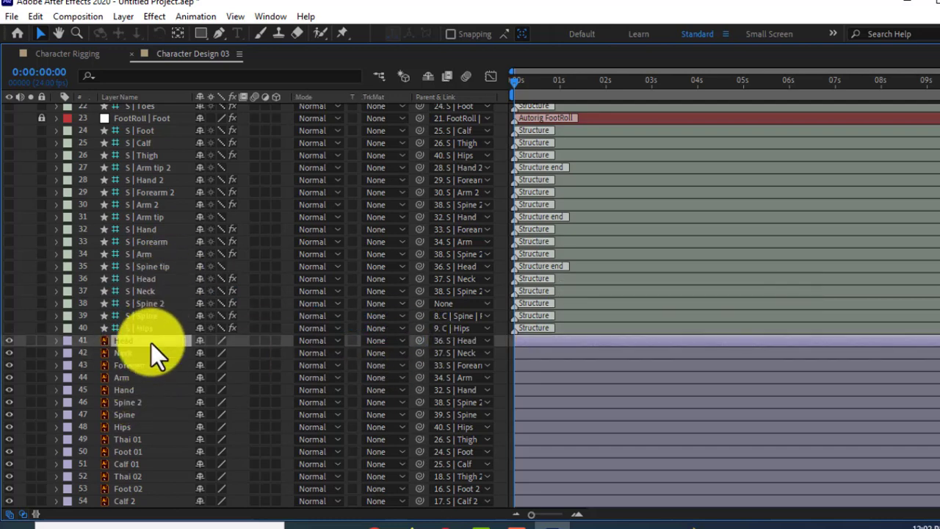
key(grave)
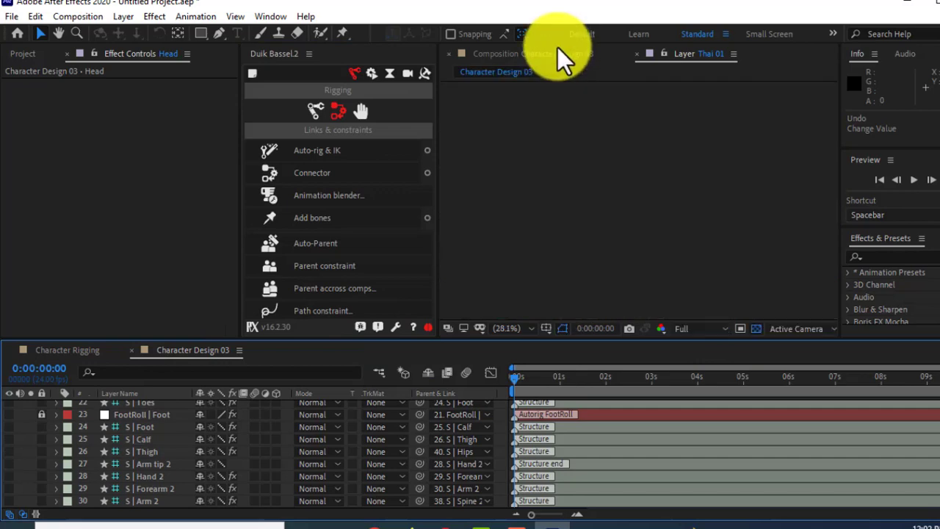
Show the character composition in the viewer
click(558, 50)
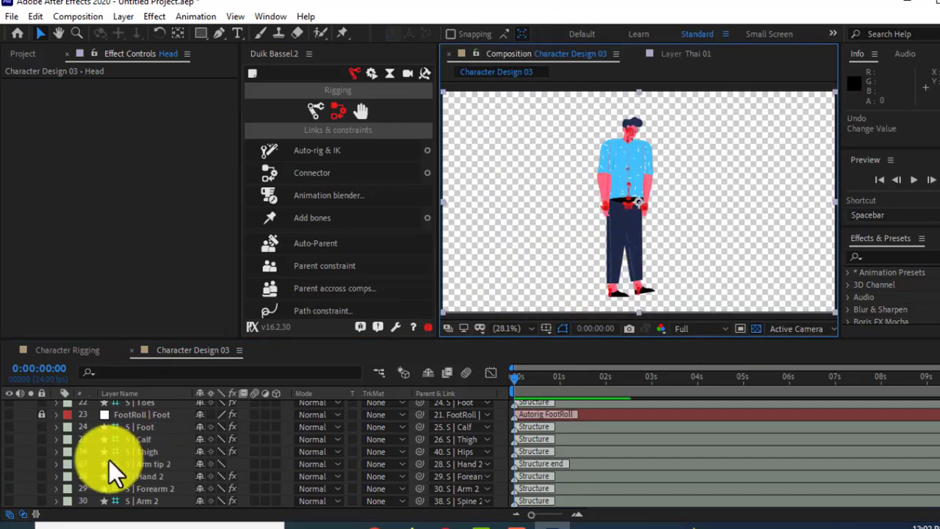
scroll(426, 373, up, 3)
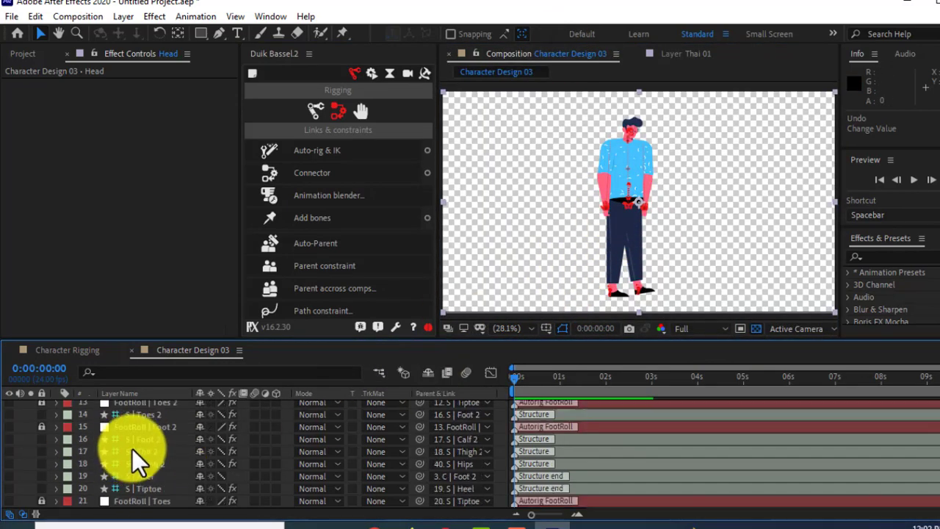
scroll(136, 440, up, 4)
scroll(204, 507, down, 1)
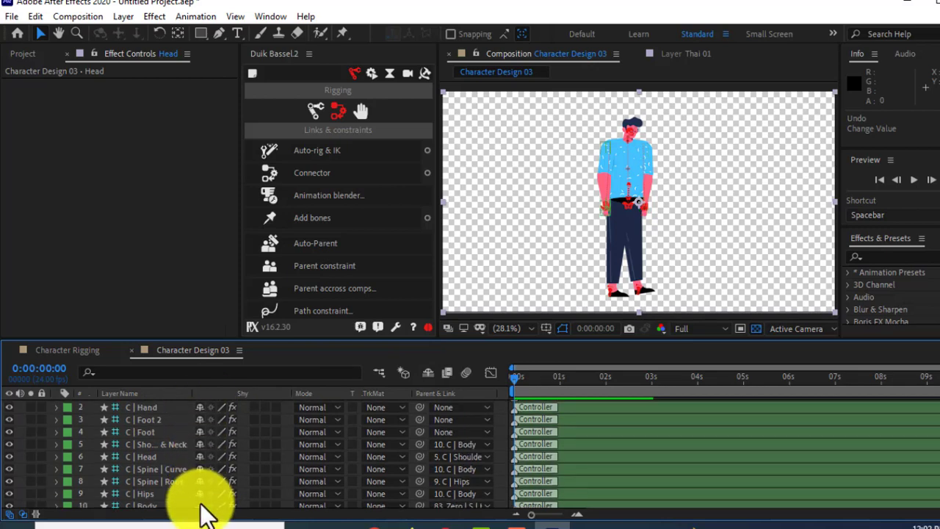
scroll(205, 514, down, 2)
Select all 26 S | structure layers and hide them as shy layers
click(143, 459)
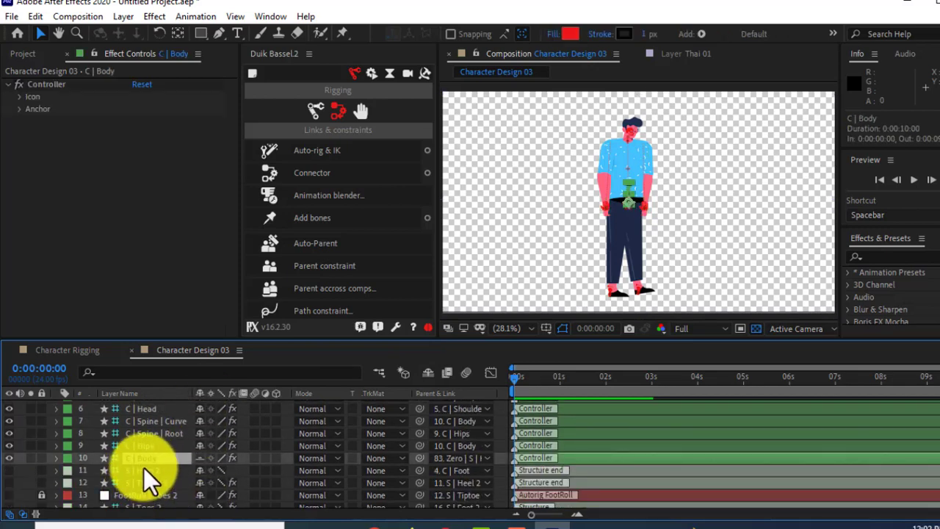
click(144, 470)
scroll(146, 472, down, 4)
scroll(143, 476, down, 4)
scroll(143, 476, down, 4)
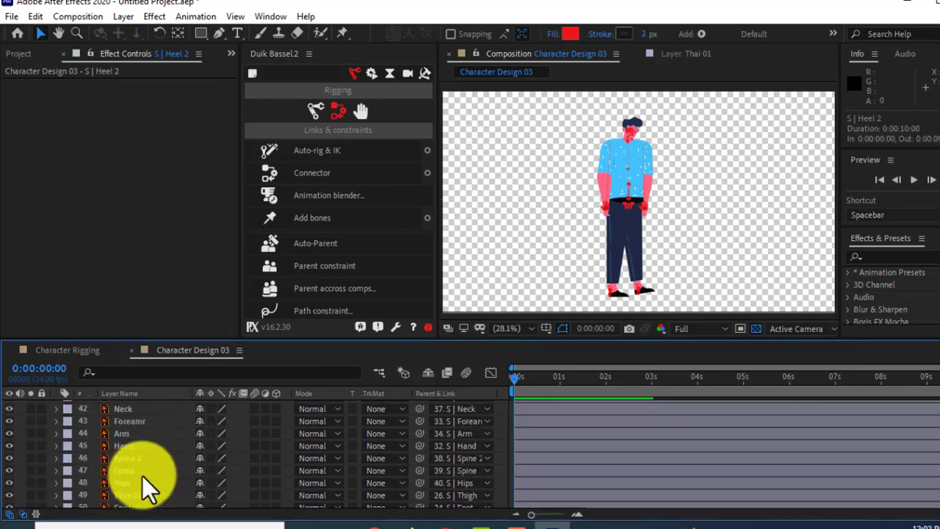
scroll(143, 476, up, 2)
shift+click(146, 460)
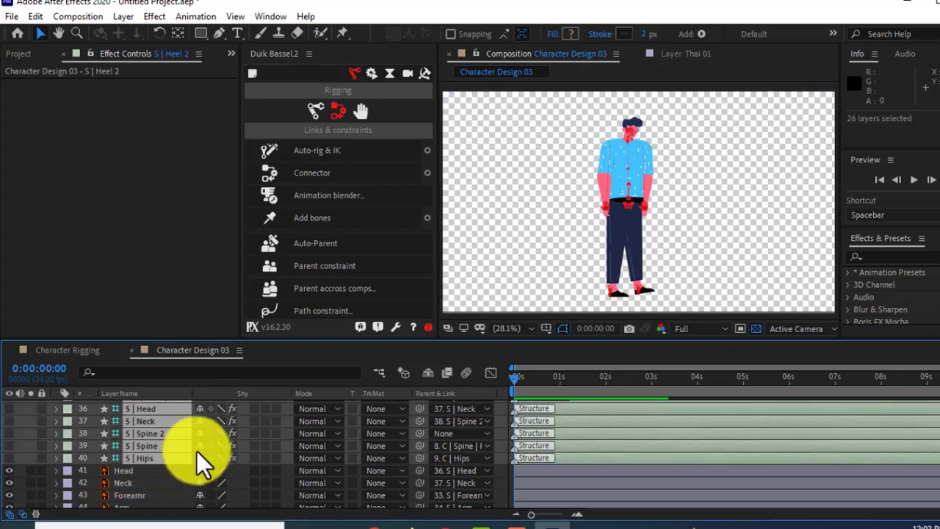
click(428, 372)
Make the four FootRoll layers, including FootRoll | Toes 2, shy so they disappear
scroll(168, 439, up, 3)
scroll(168, 440, up, 2)
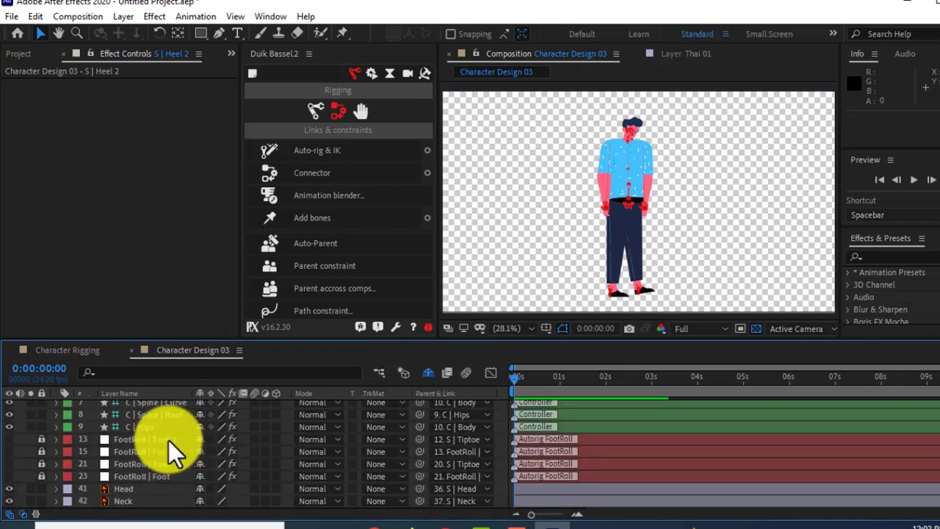
scroll(168, 440, down, 2)
scroll(168, 440, up, 3)
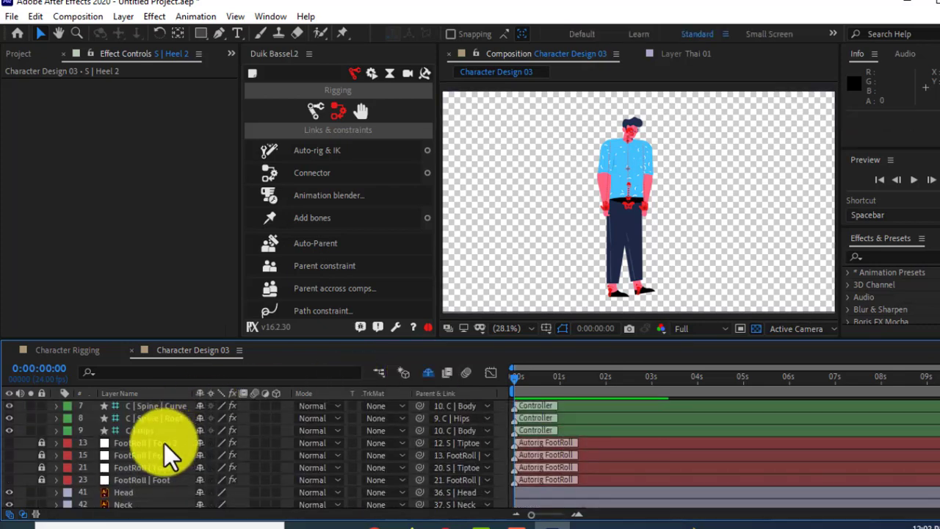
click(200, 479)
click(199, 467)
click(200, 454)
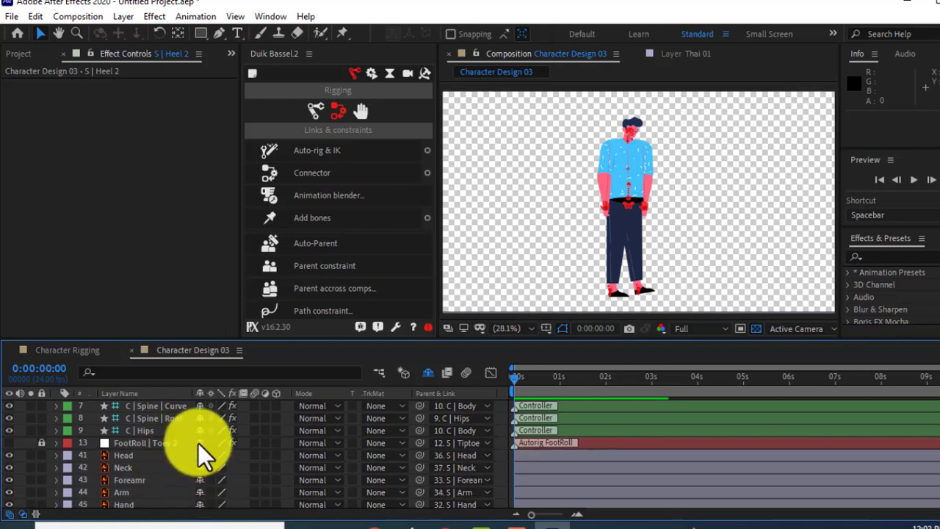
click(199, 443)
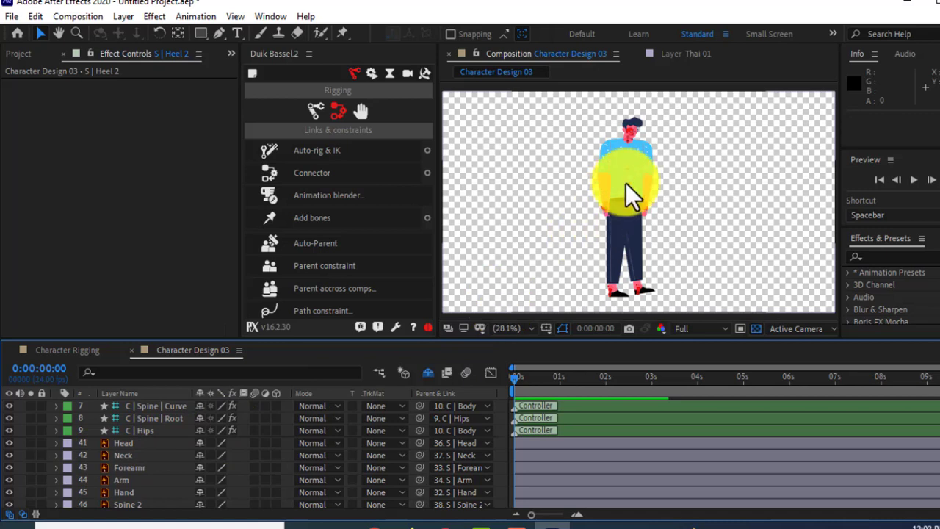
Drag the C | Hand 2 controller to test the arm bend, then undo the pose
click(604, 204)
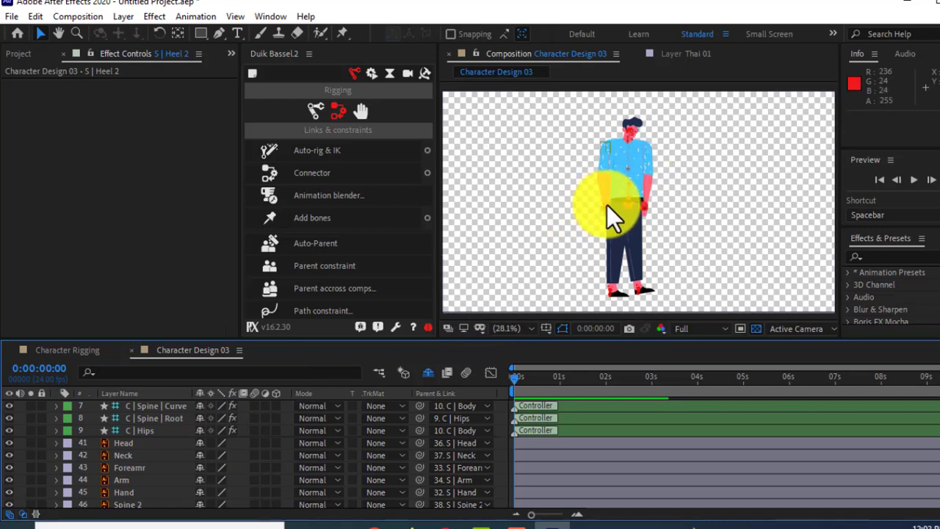
drag(607, 205, 604, 189)
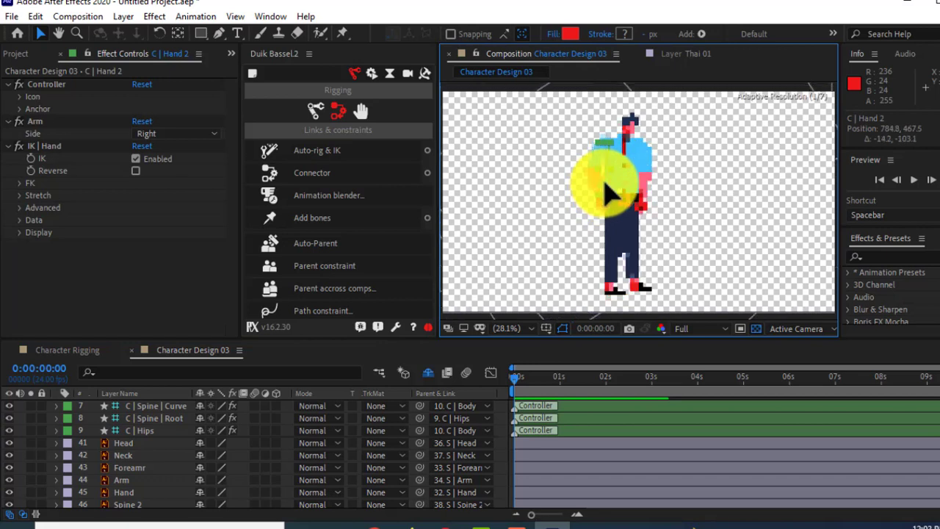
mouse_move(605, 185)
mouse_down()
mouse_move(626, 179)
mouse_move(560, 250)
mouse_up()
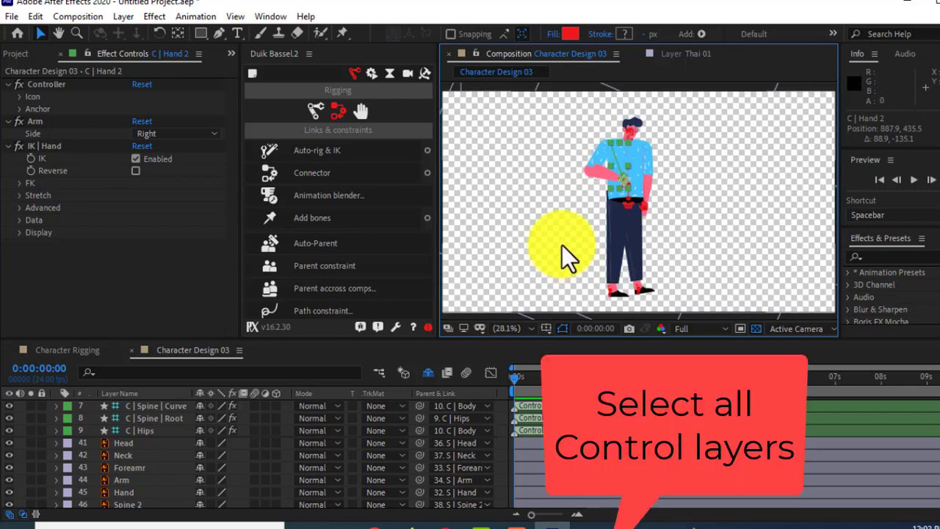
key(ctrl+z)
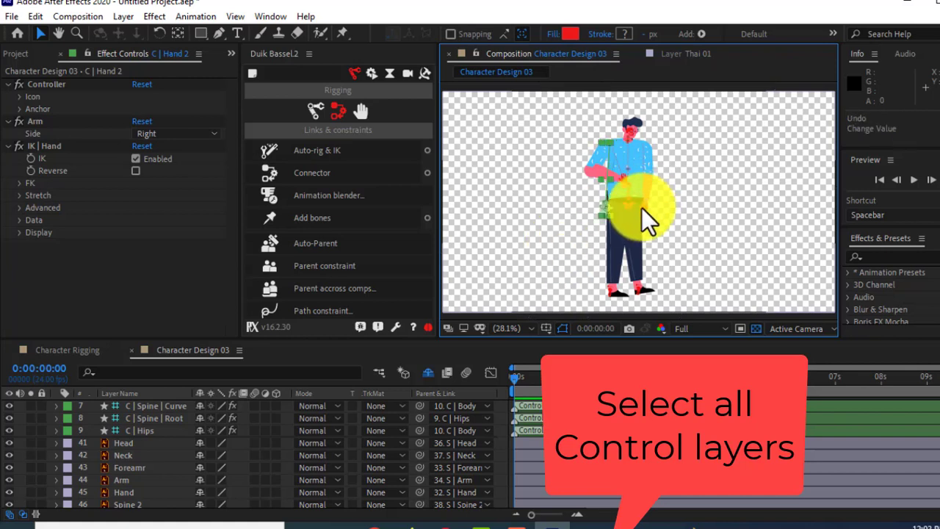
Select all nine controller layers and switch Duik Bassel to its Automations tools
drag(147, 405, 148, 431)
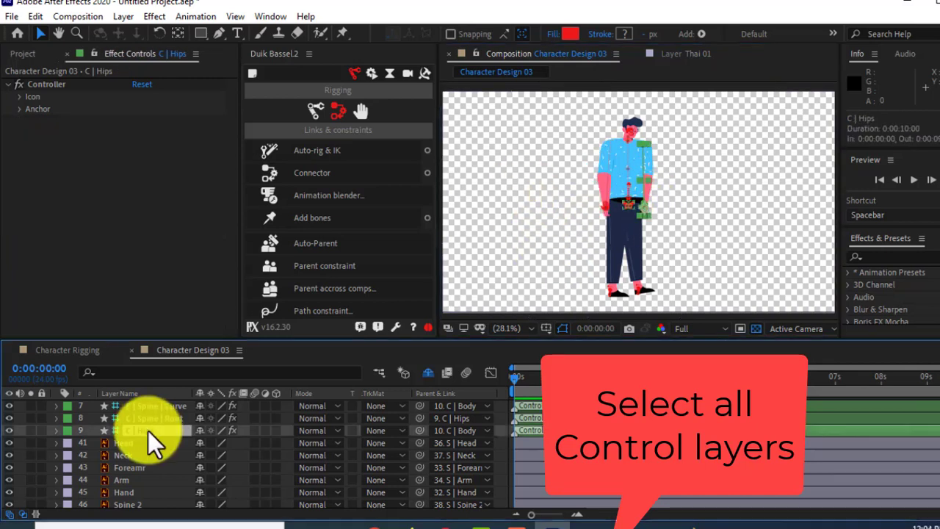
scroll(150, 426, up, 3)
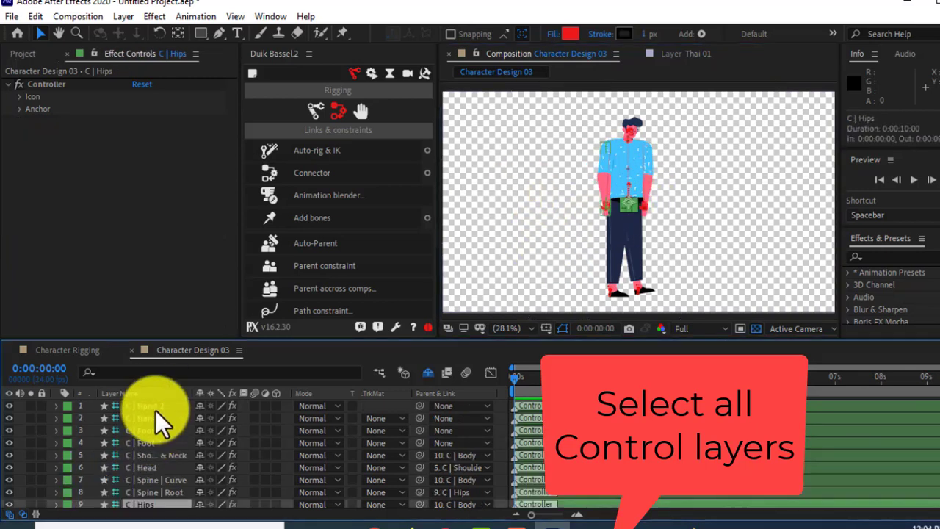
shift+click(155, 407)
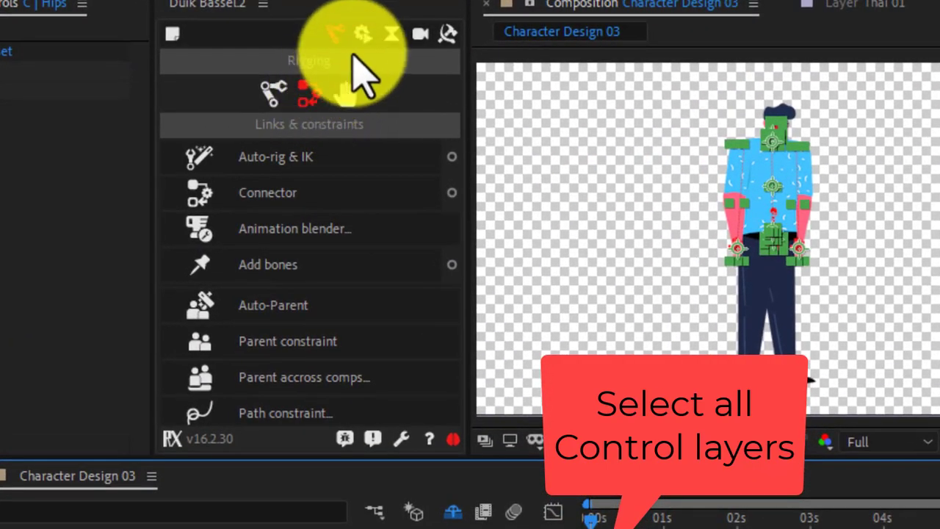
click(365, 33)
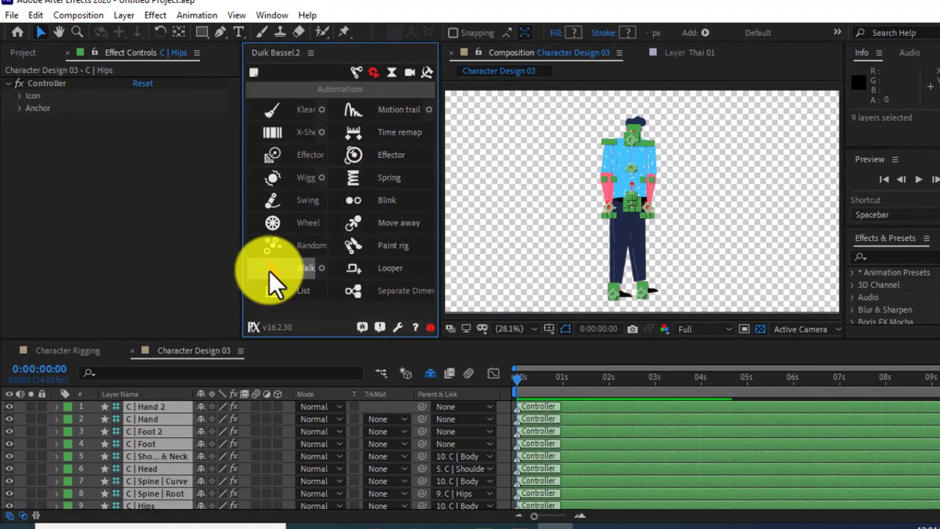
Maximize the Duik panel, apply the Walk cycle automation, and RAM-preview the character walking
key(grave)
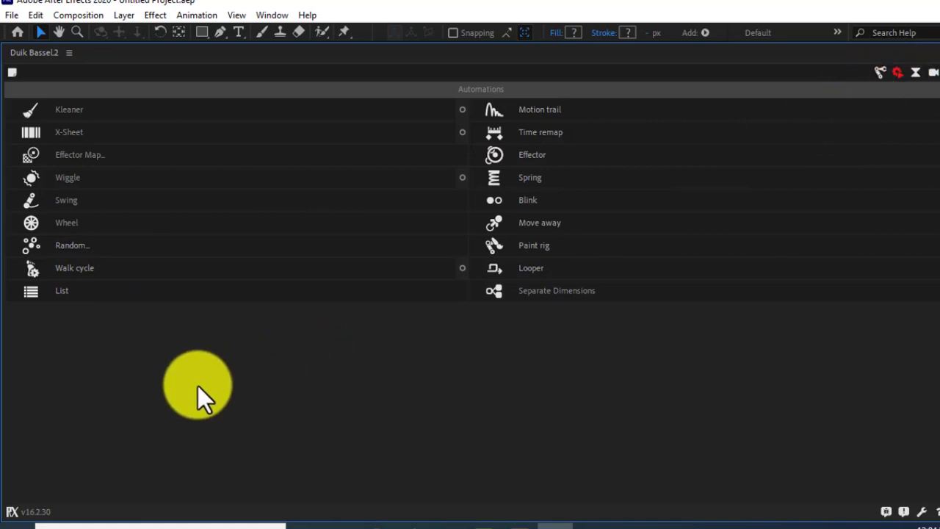
click(100, 271)
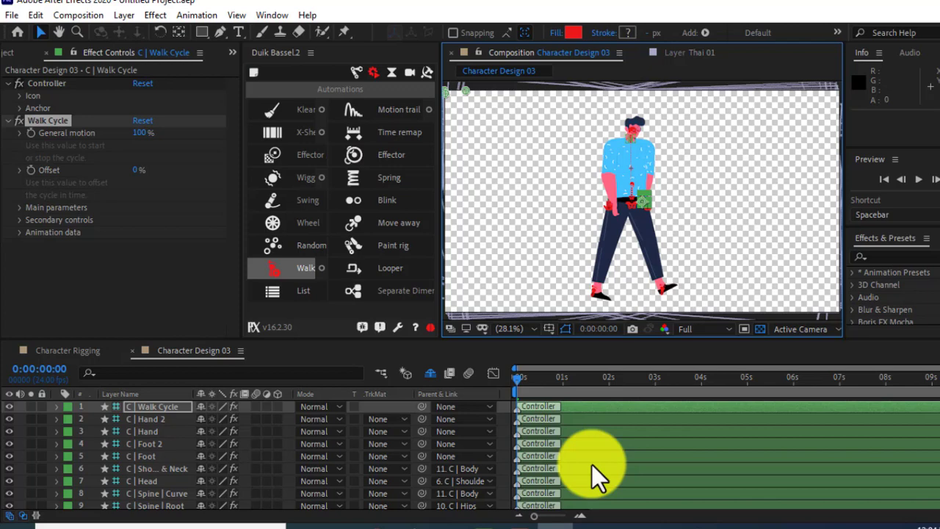
key(space)
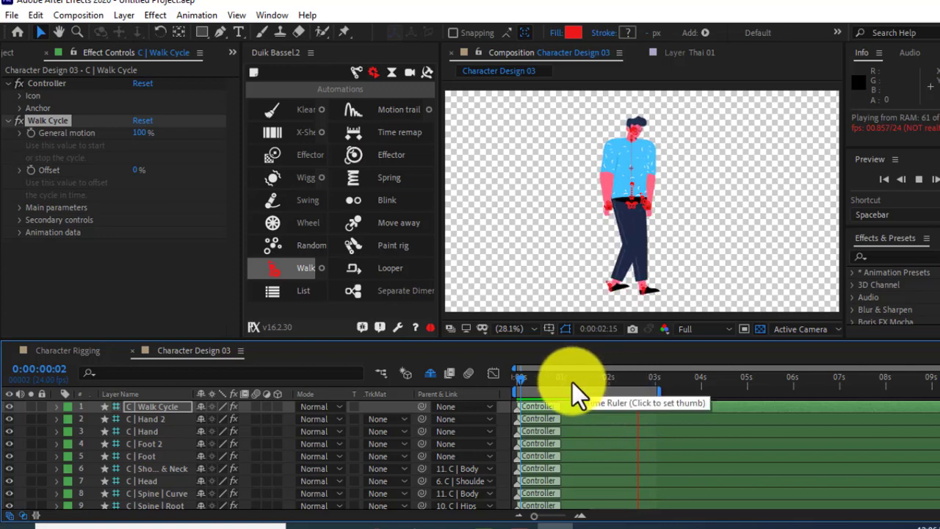
click(17, 209)
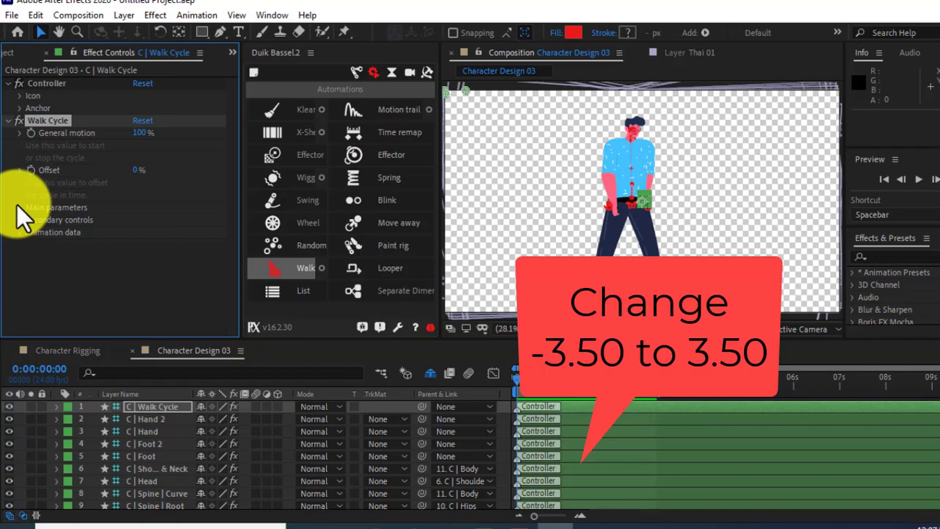
In the Walk Cycle main parameters, change Walk speed from -3.50 to 3.50
click(18, 206)
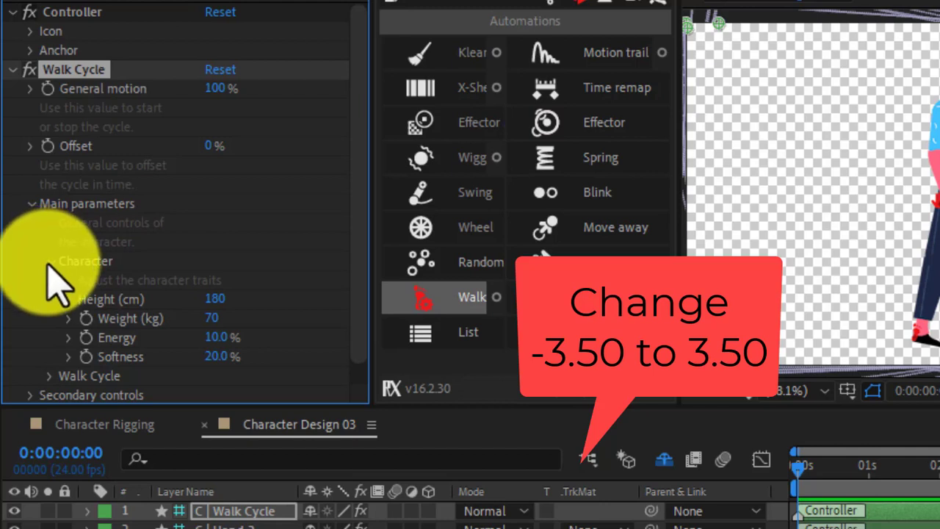
click(49, 261)
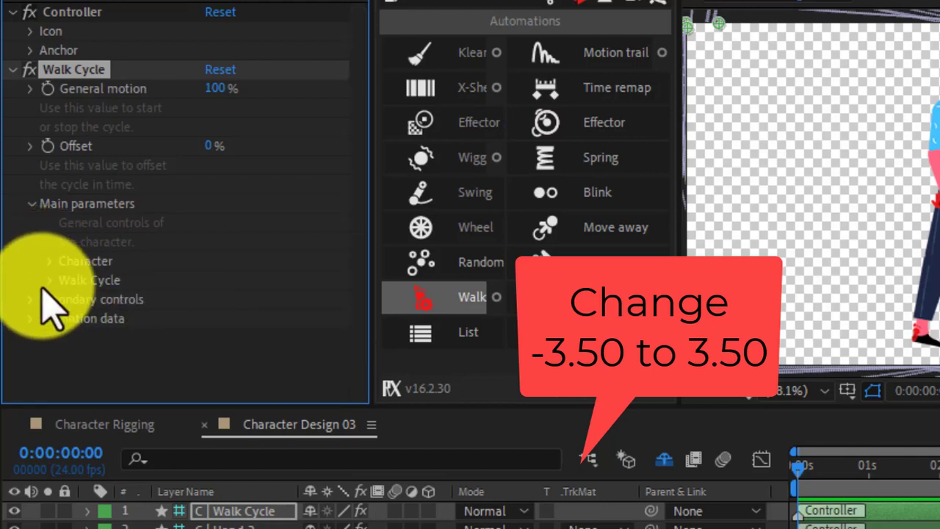
click(49, 280)
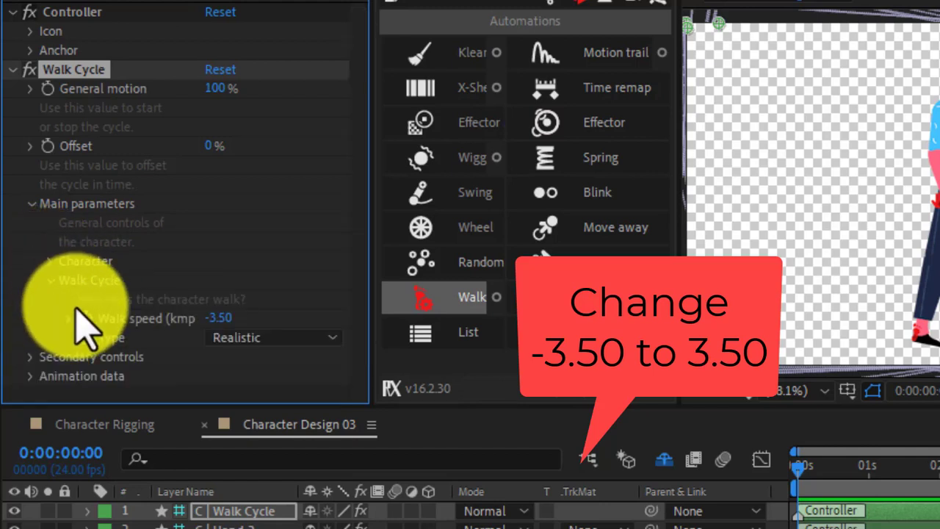
click(219, 318)
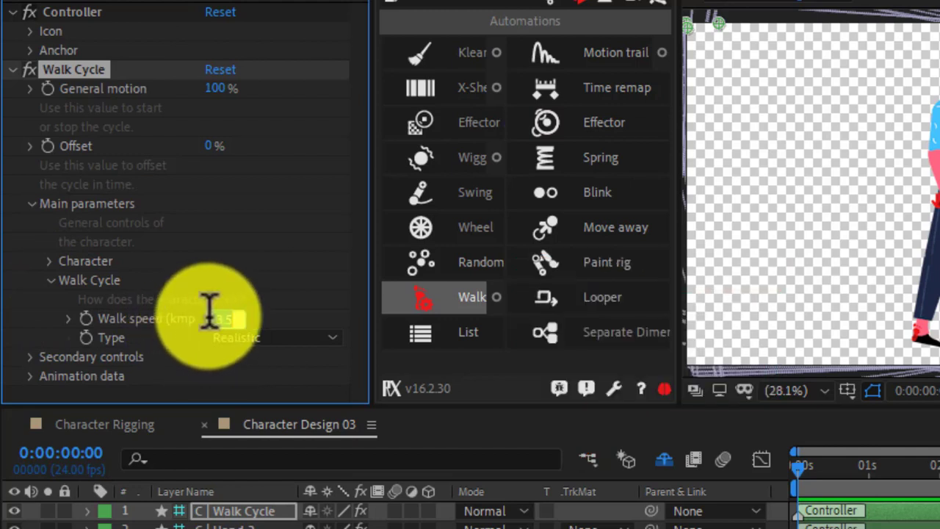
key(Return)
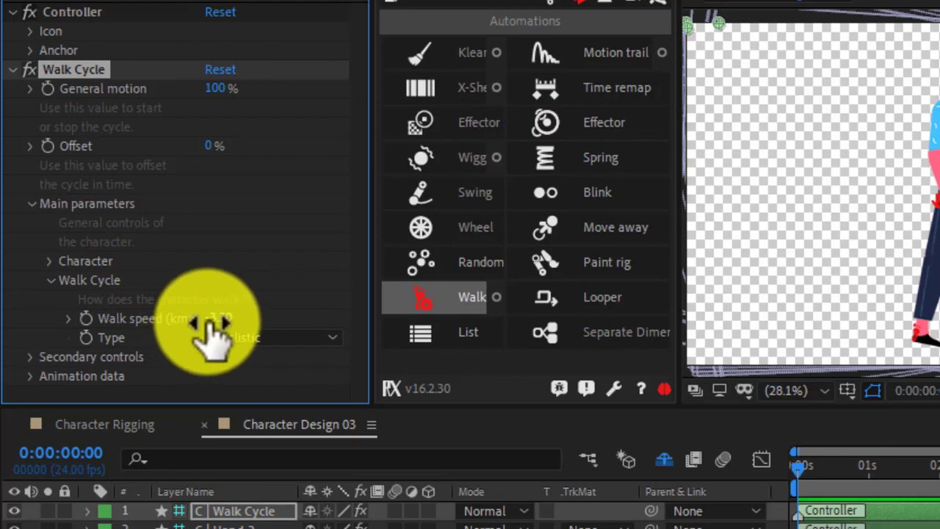
click(212, 318)
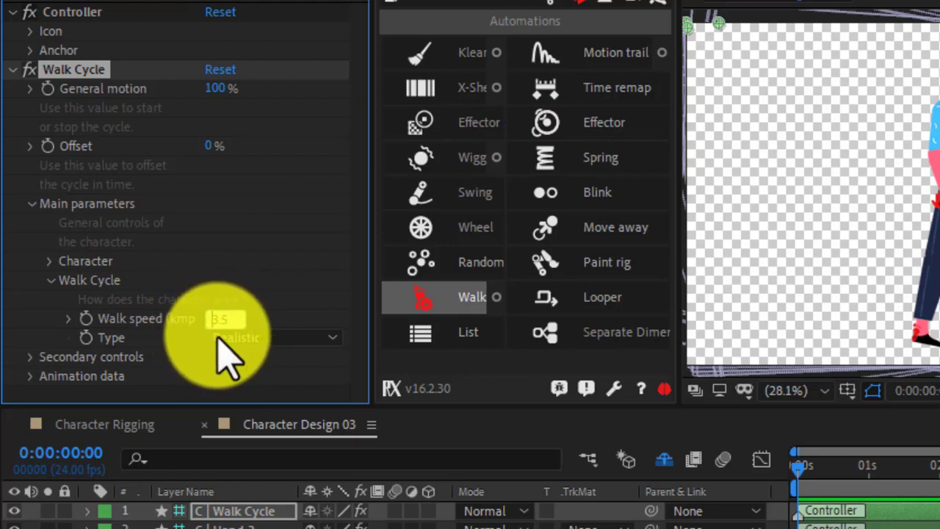
key(Return)
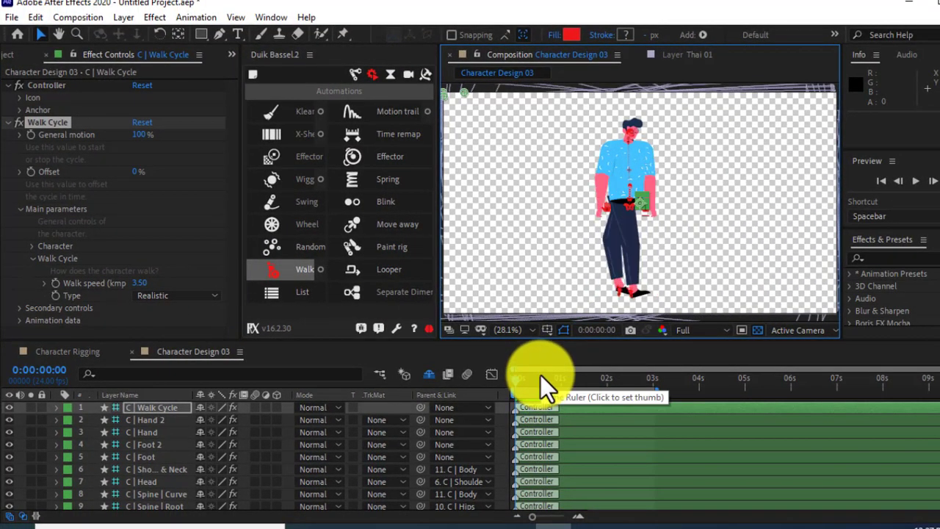
Check Reverse under IK | Foot on the C | Foot controller, then preview the walk
click(148, 446)
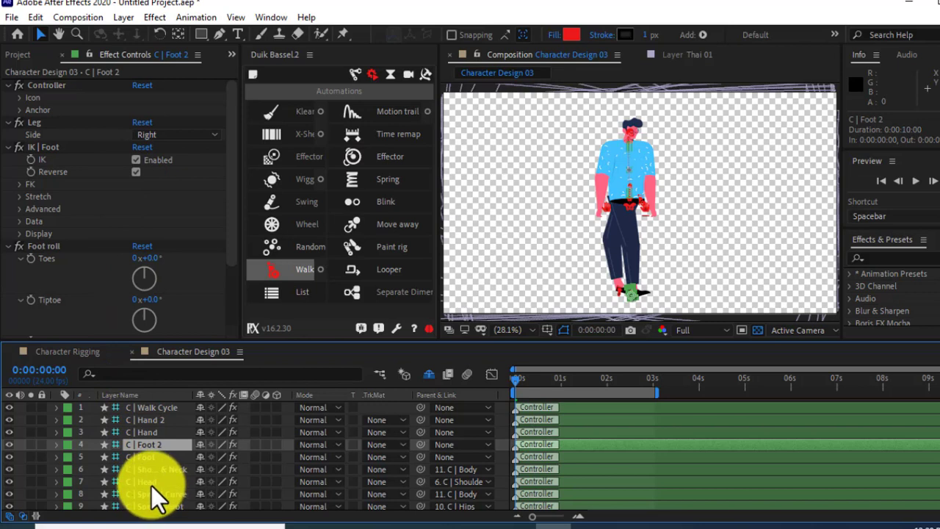
click(149, 459)
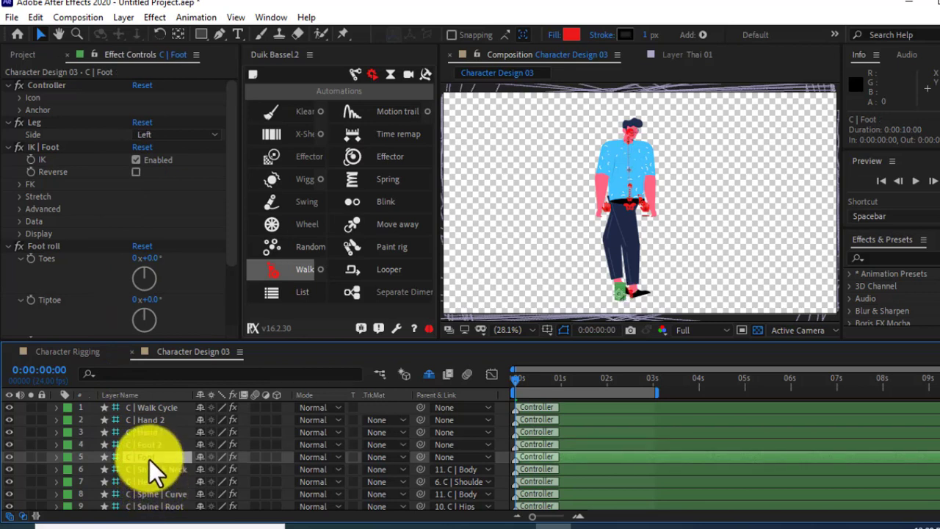
click(136, 172)
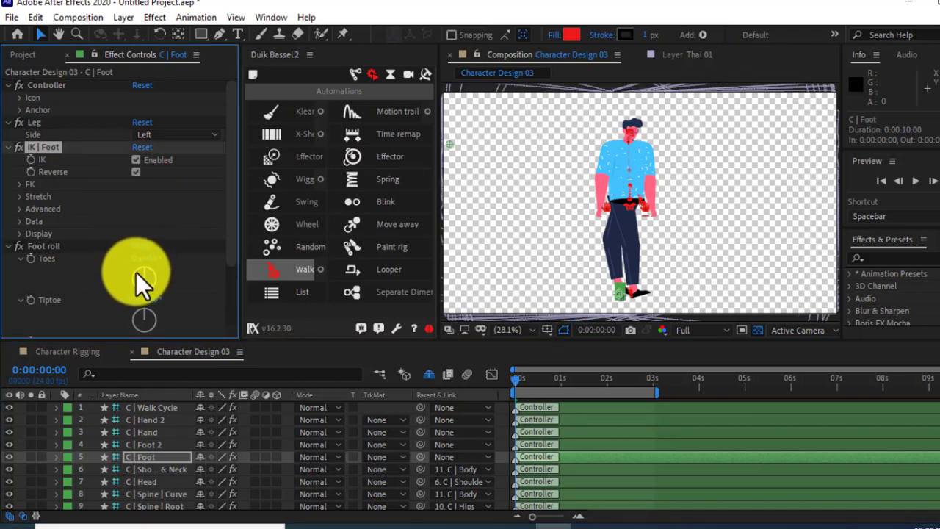
click(657, 273)
key(space)
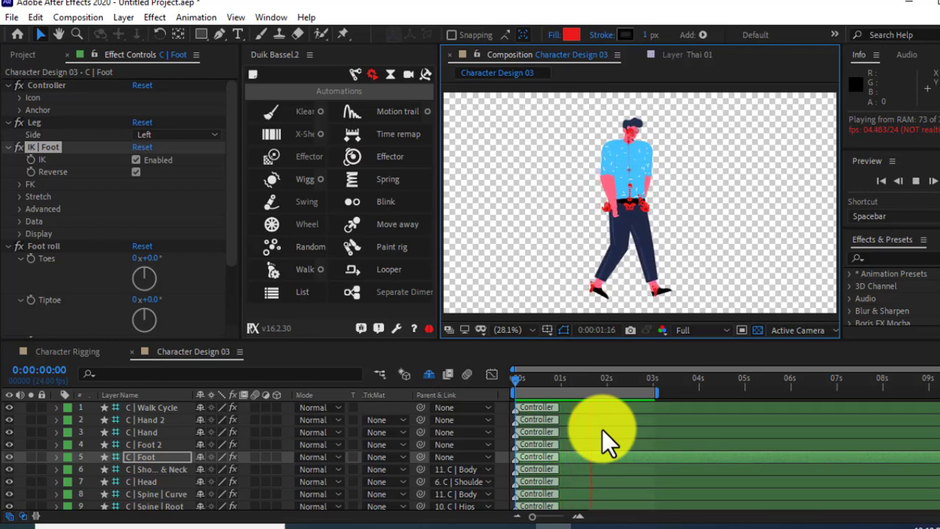
key(space)
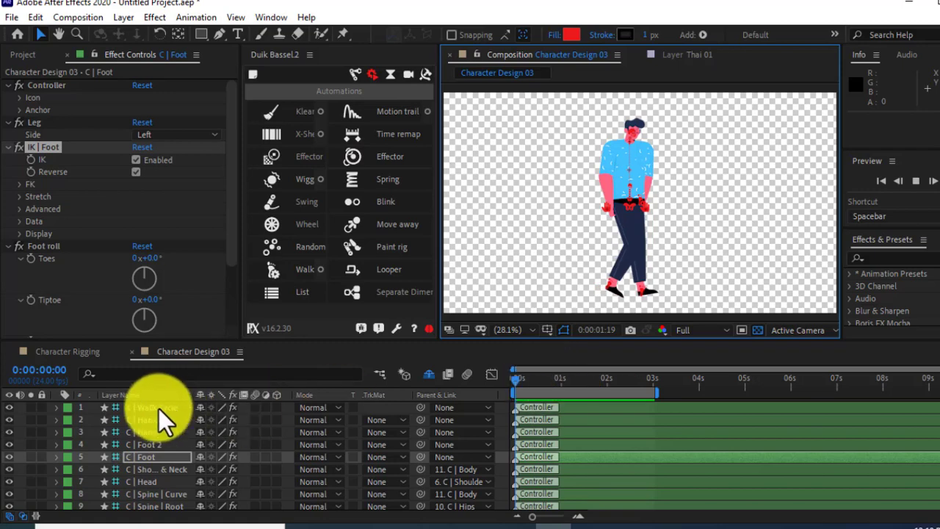
On C | Walk Cycle's secondary controls, set Neck swing to 5°
click(156, 409)
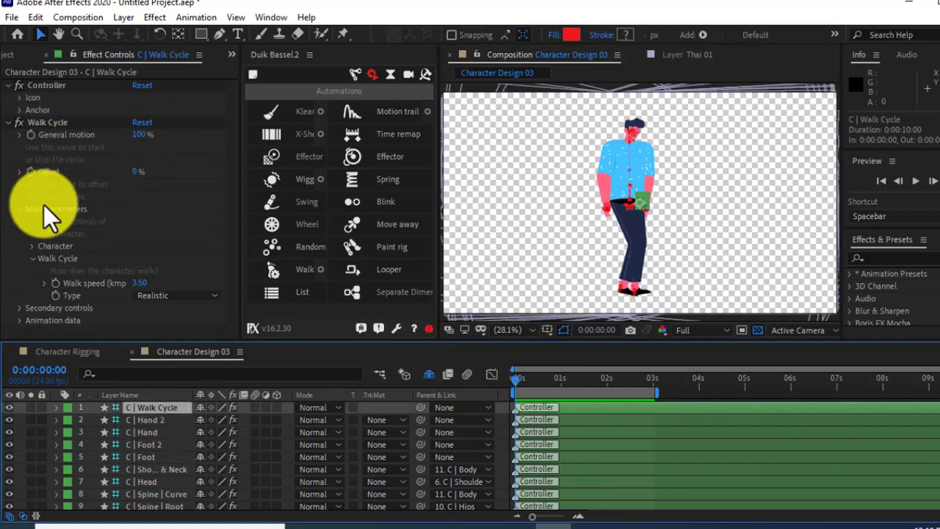
click(35, 259)
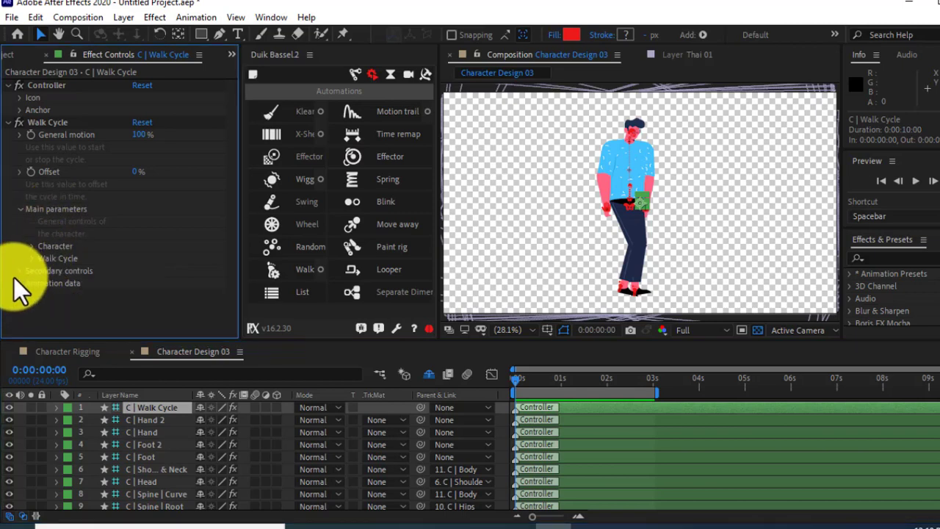
click(19, 271)
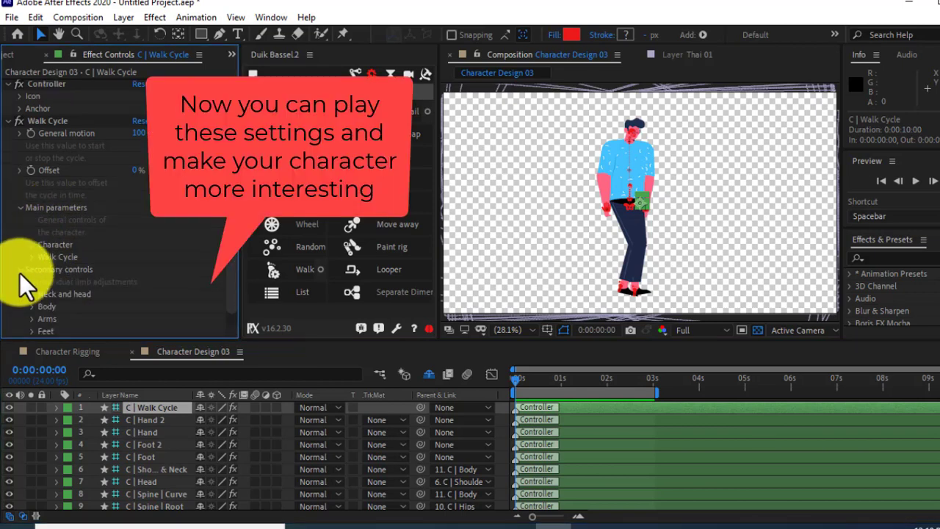
click(30, 295)
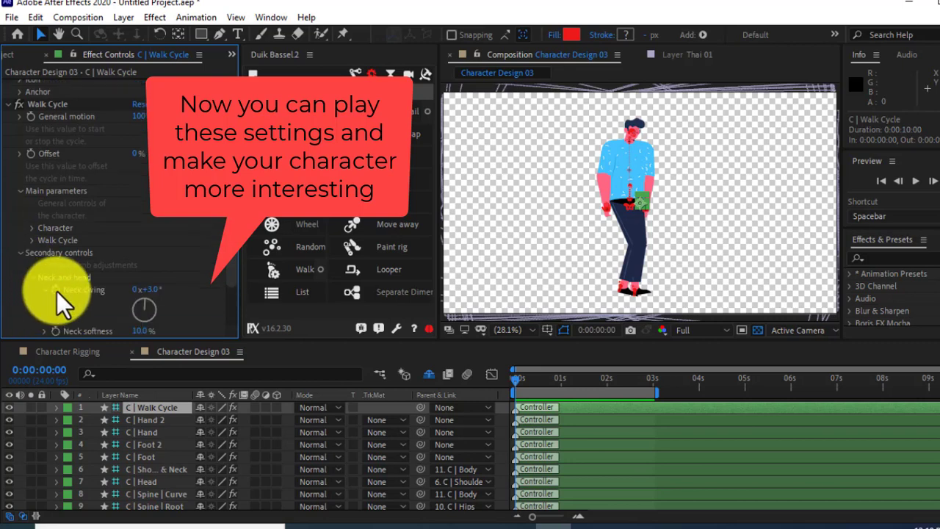
click(147, 291)
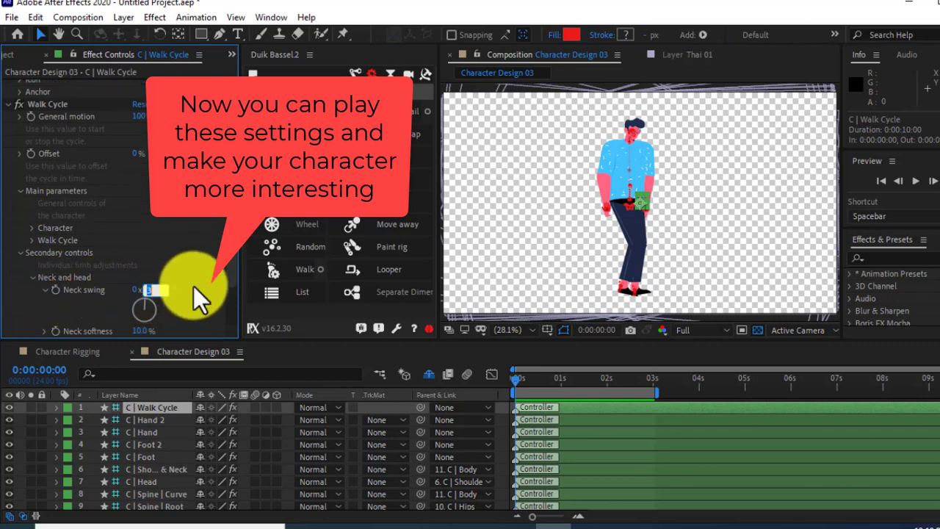
text(5)
key(Return)
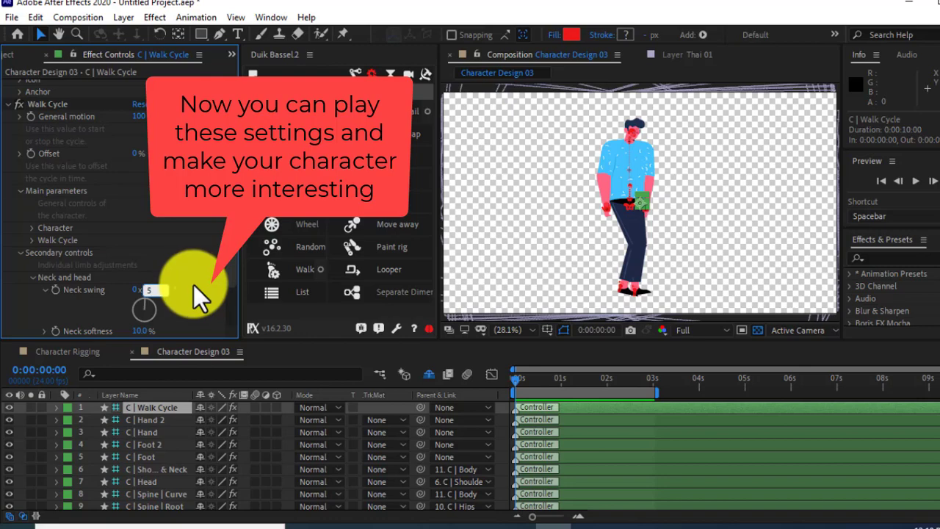
Set Arms swing to 11° and Shoulder swing to 3°
scroll(182, 304, down, 3)
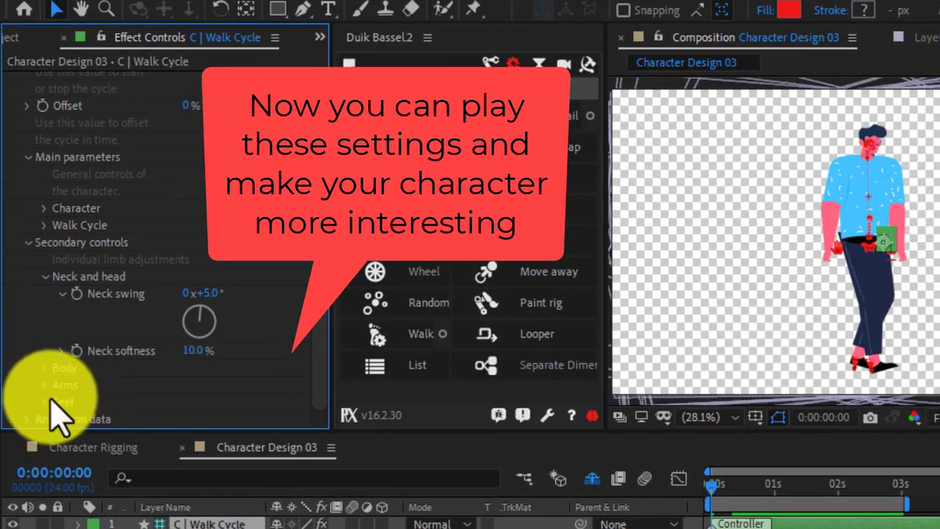
click(44, 385)
scroll(147, 353, down, 6)
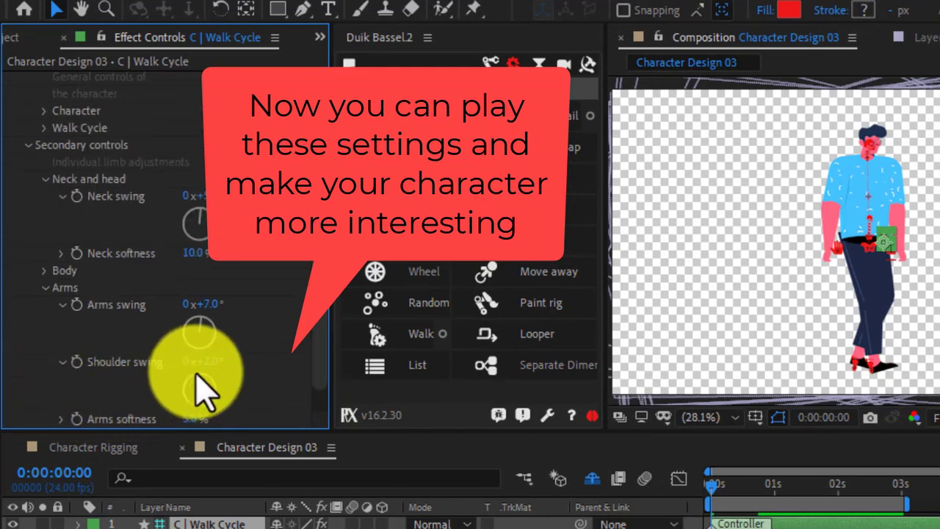
drag(209, 307, 219, 312)
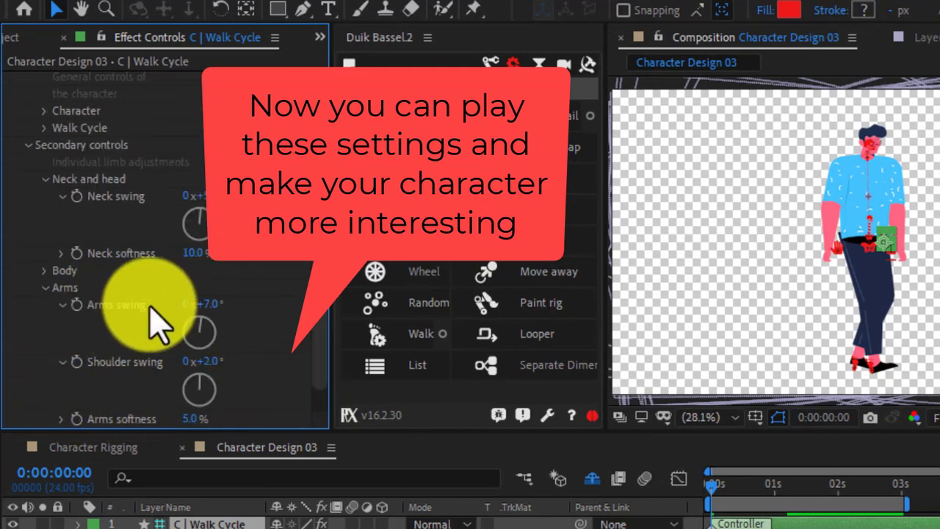
click(214, 307)
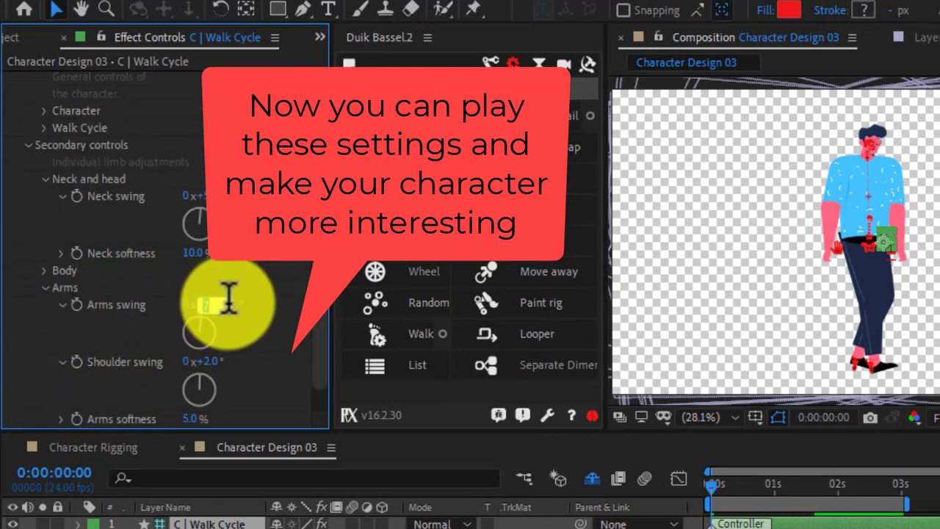
text(11)
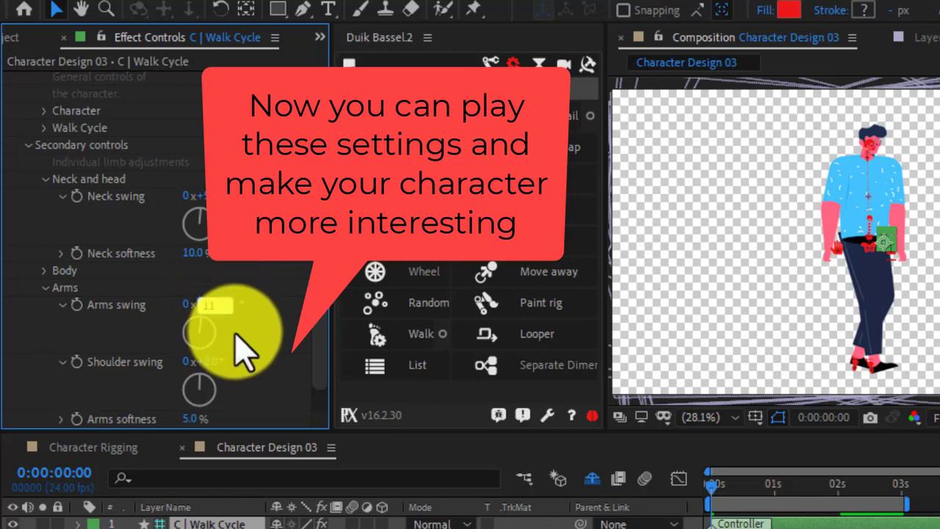
key(Return)
scroll(258, 376, down, 2)
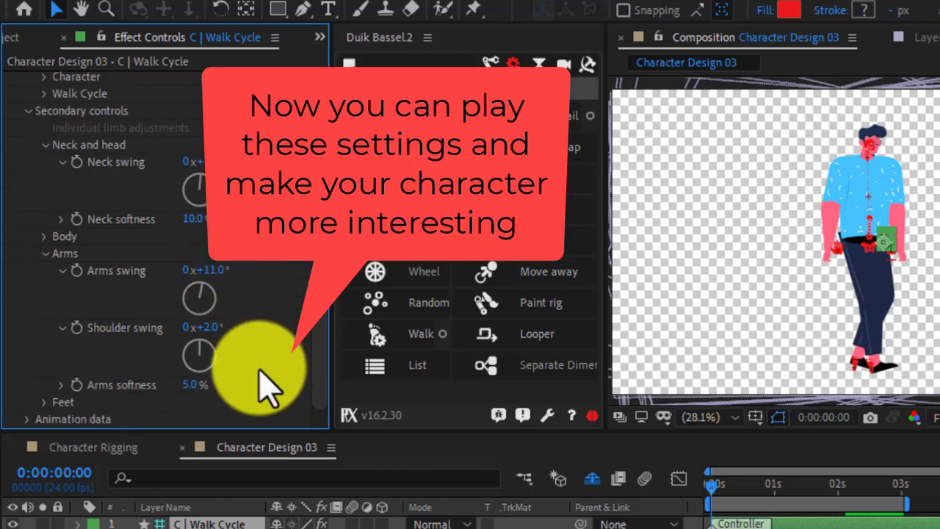
click(212, 327)
text(3)
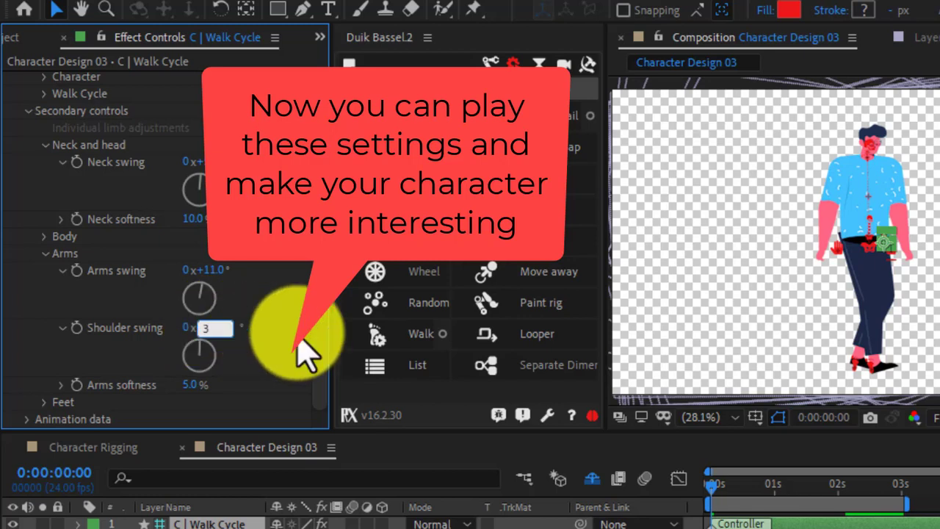
key(Return)
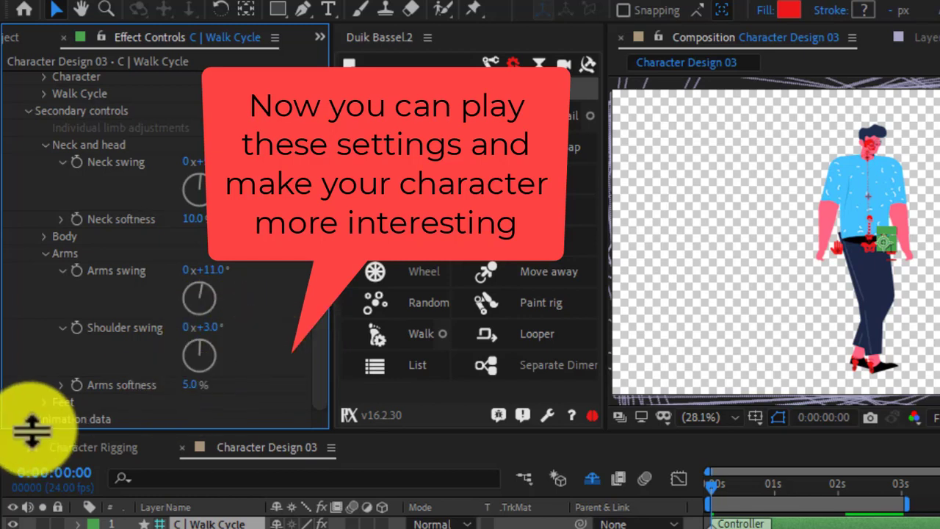
Set Feet height to 60% and Hit the ground to 50%
click(44, 402)
scroll(202, 423, down, 1)
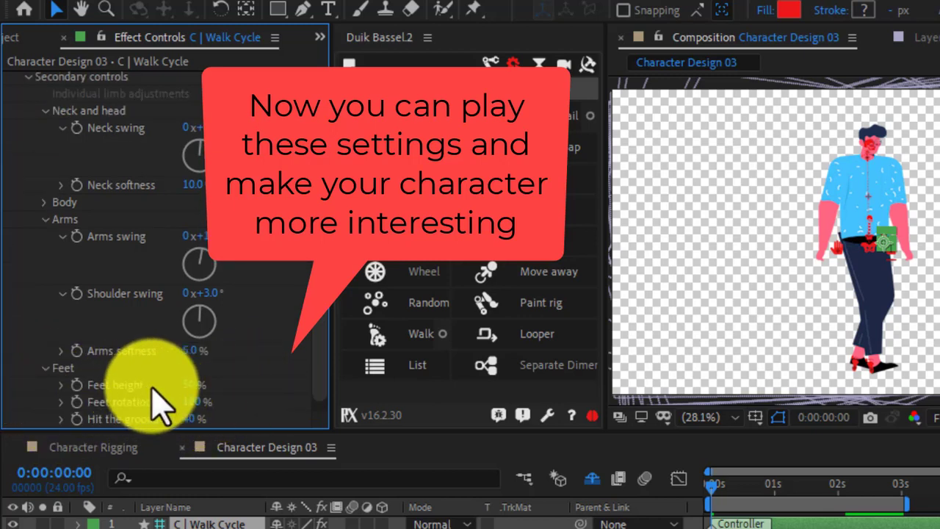
click(193, 385)
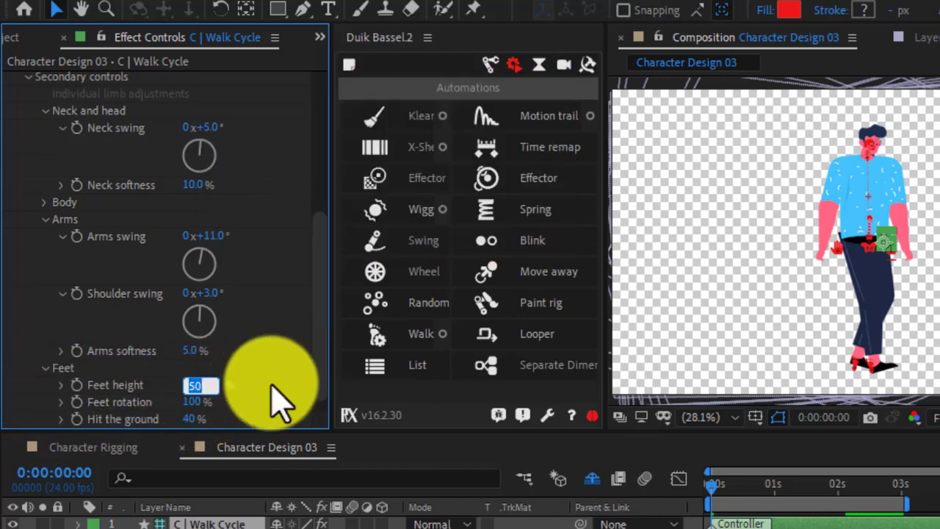
text(60)
key(Return)
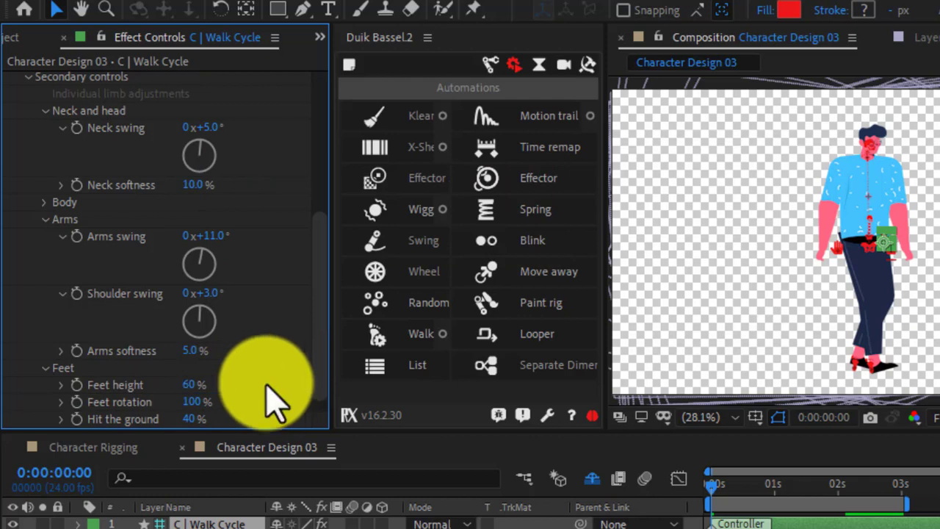
click(193, 420)
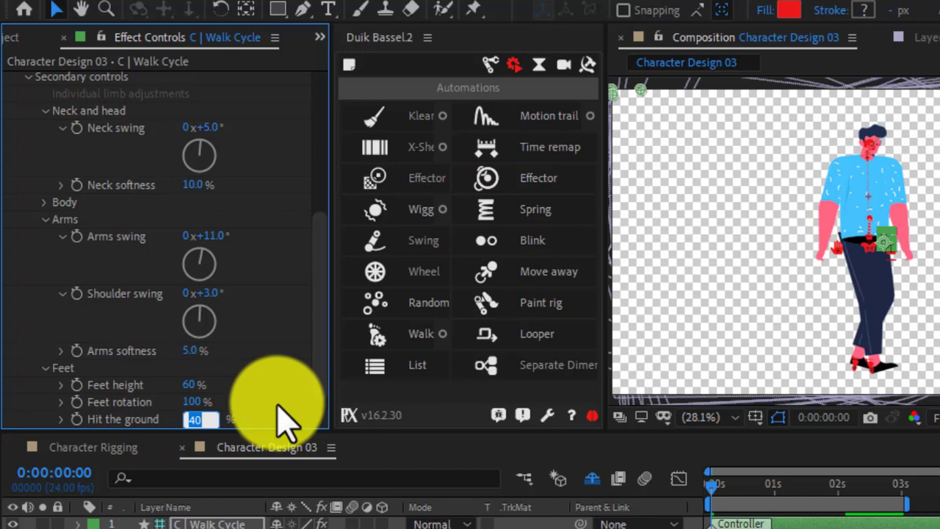
text(50)
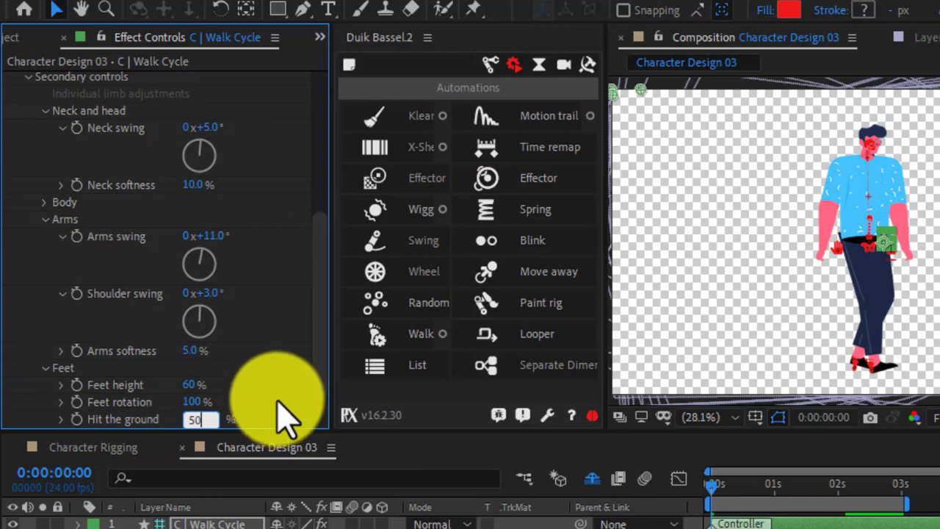
key(Return)
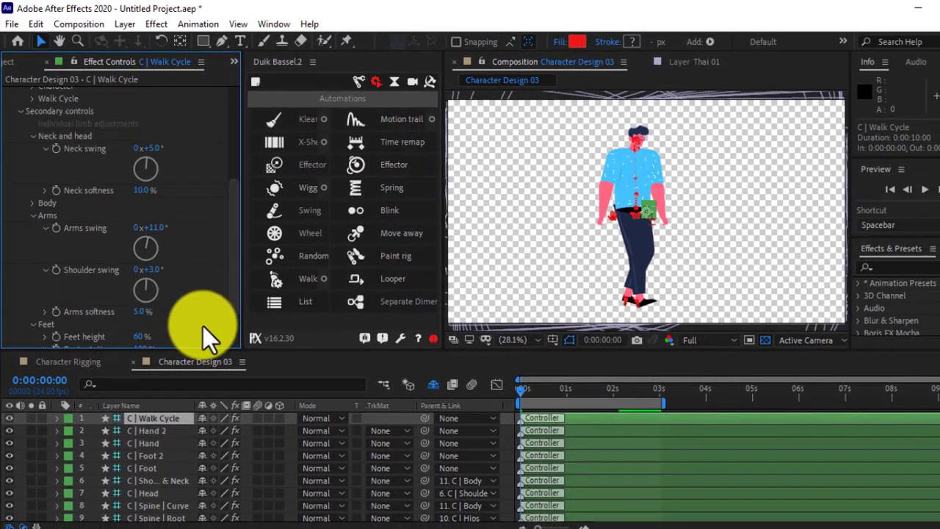
Preview the tuned walk and stop it at frame 14
scroll(203, 327, up, 2)
key(space)
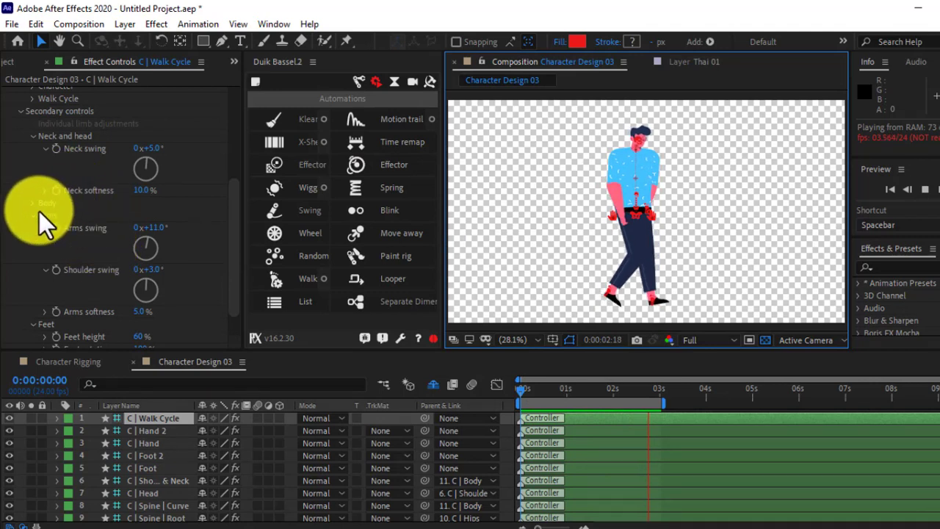
click(551, 397)
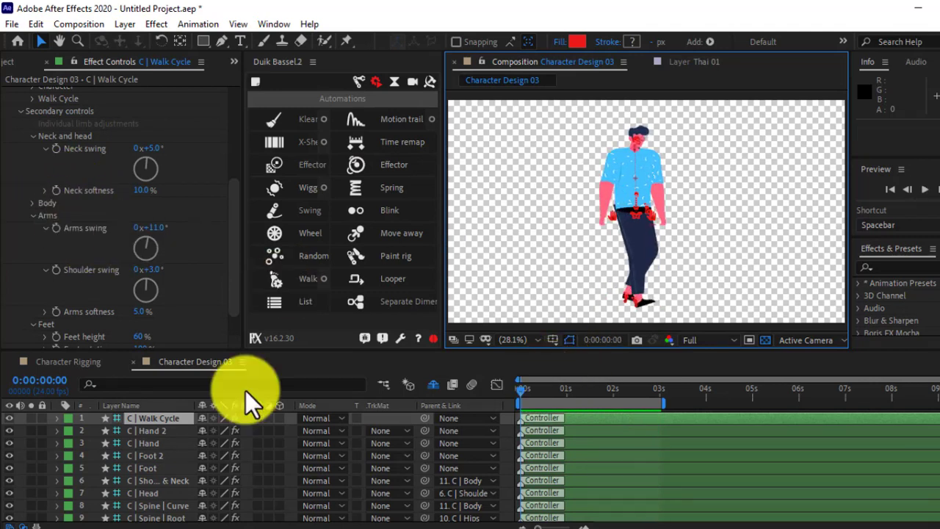
Raise Body up/down from 5% to 9% and preview the stronger bounce
click(31, 215)
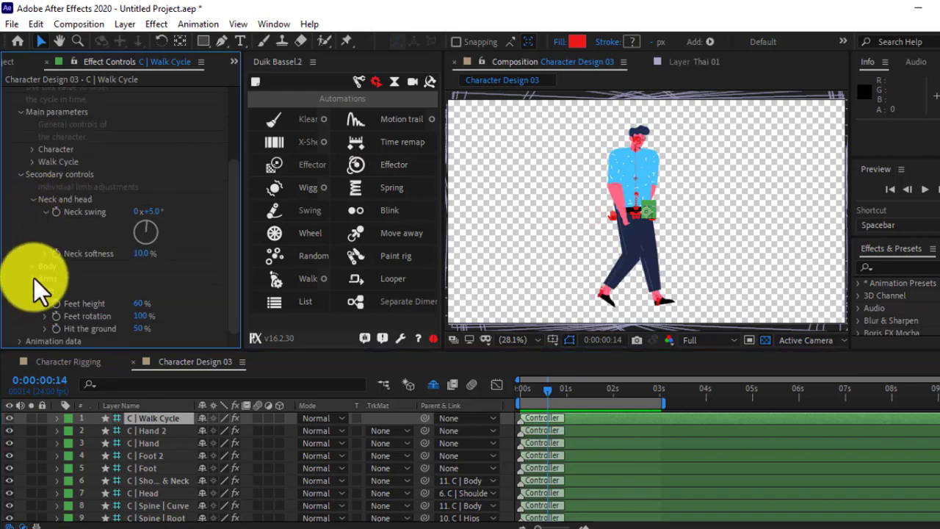
click(33, 266)
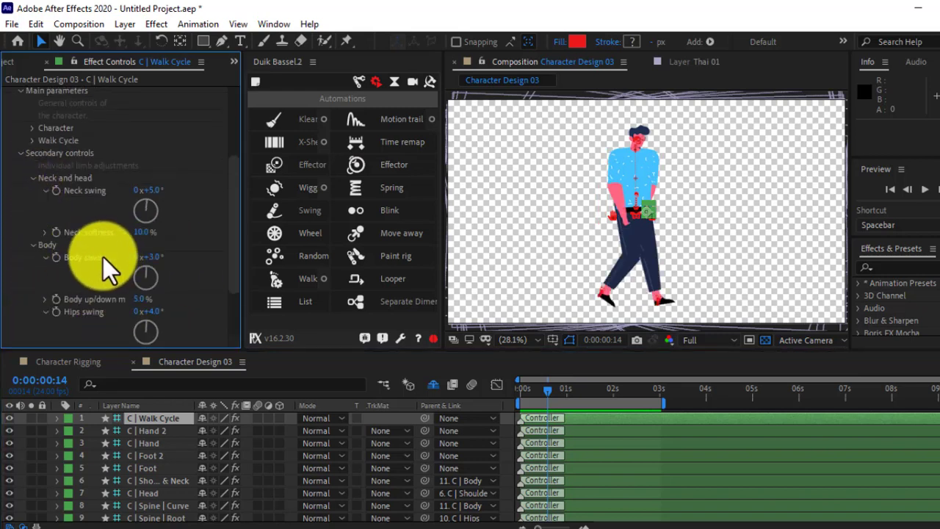
click(140, 300)
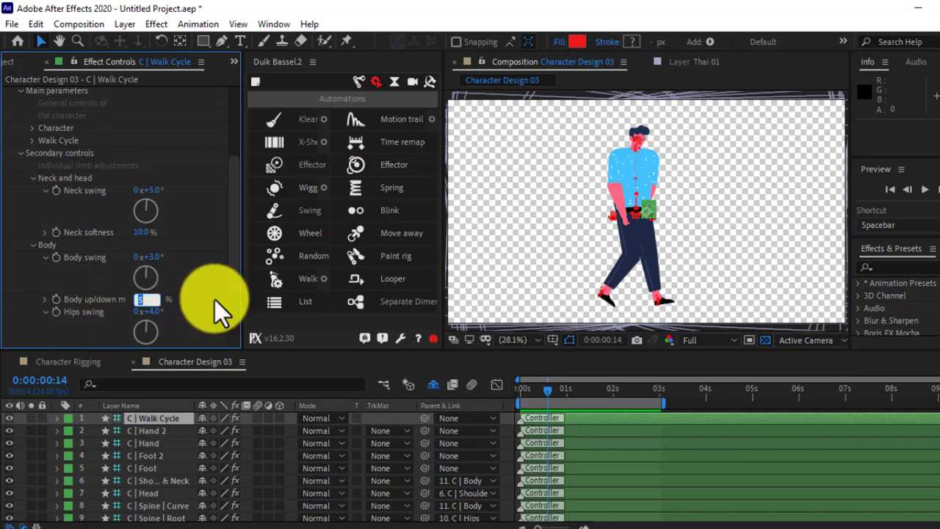
text(9)
key(Return)
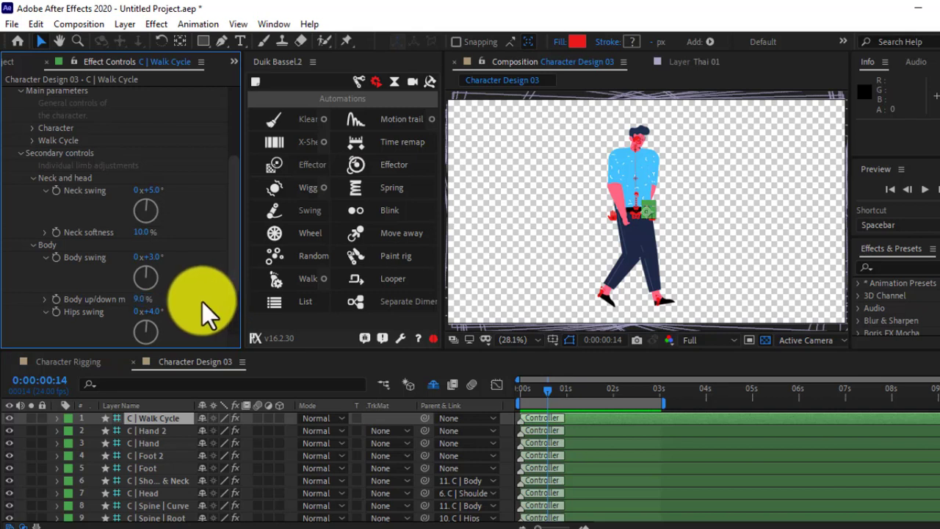
key(space)
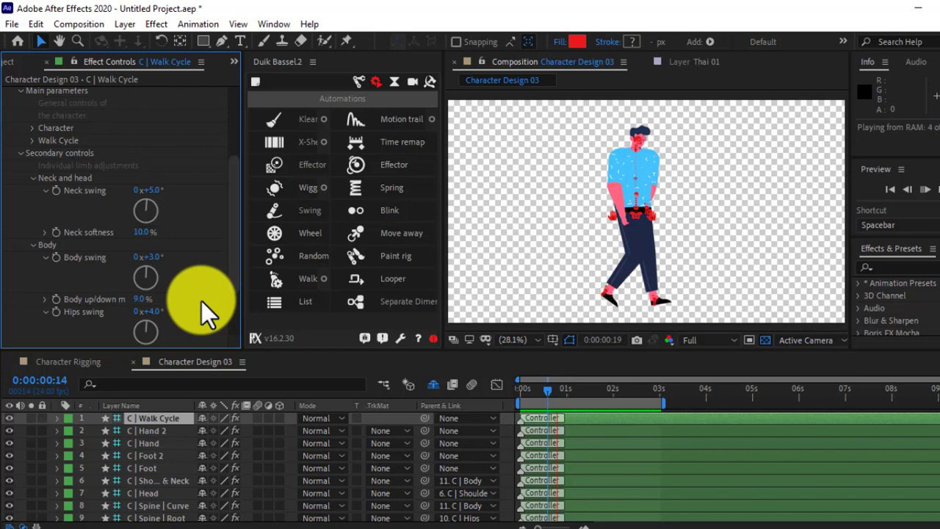
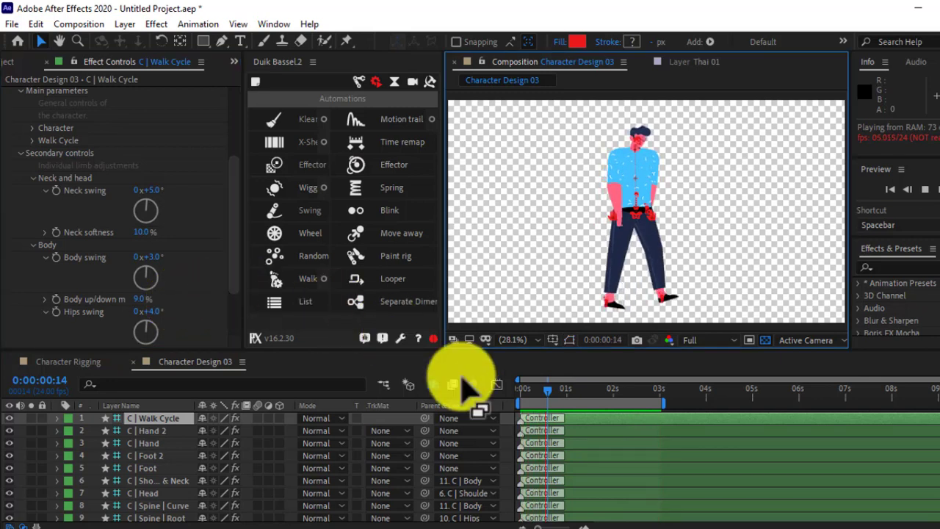
Stop the preview and set the Walk Cycle's Body up/down to 15% and Feet height to 70%
click(583, 392)
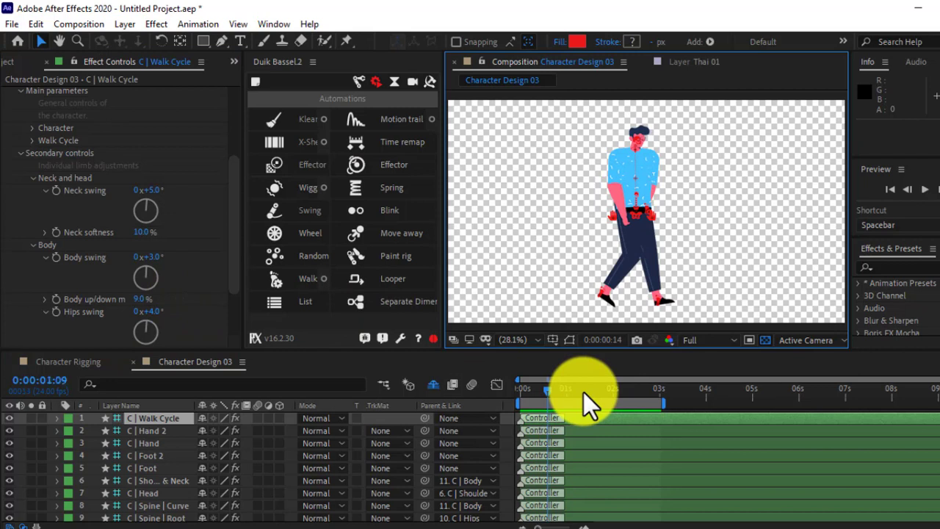
click(151, 302)
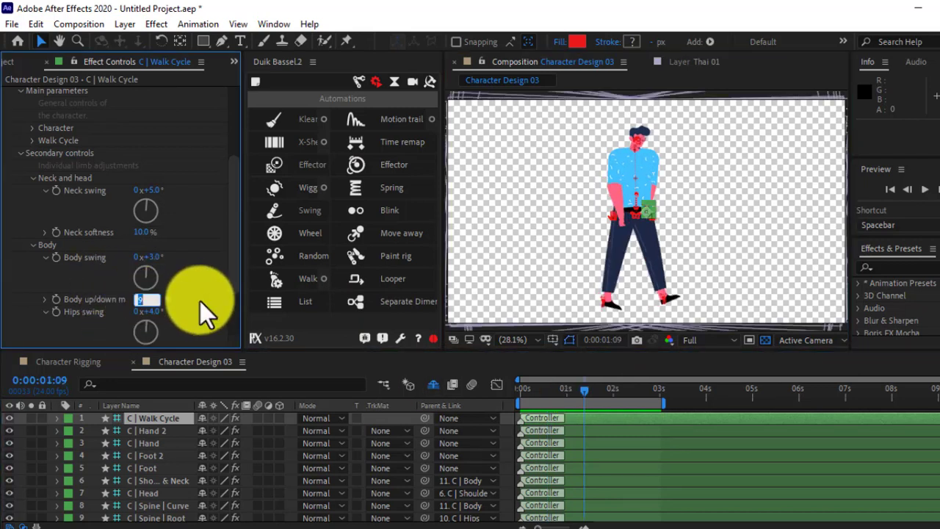
text(15)
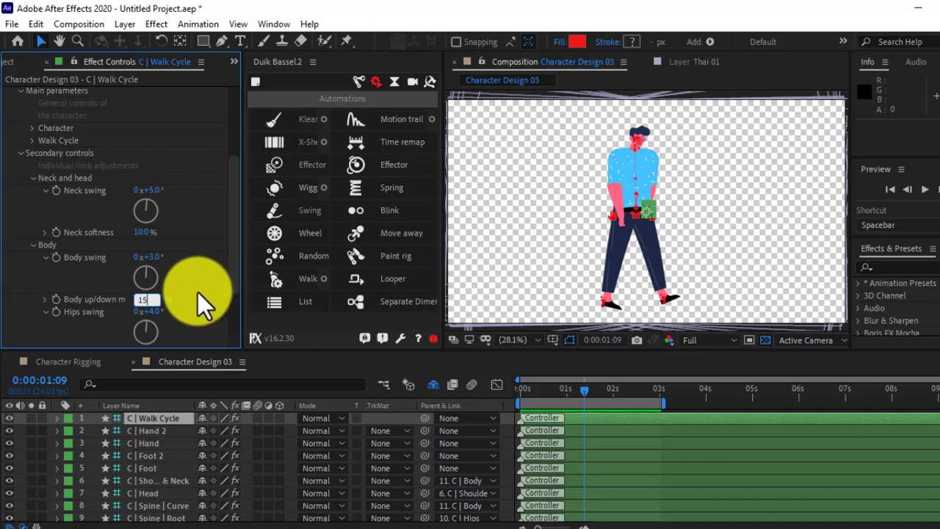
key(Return)
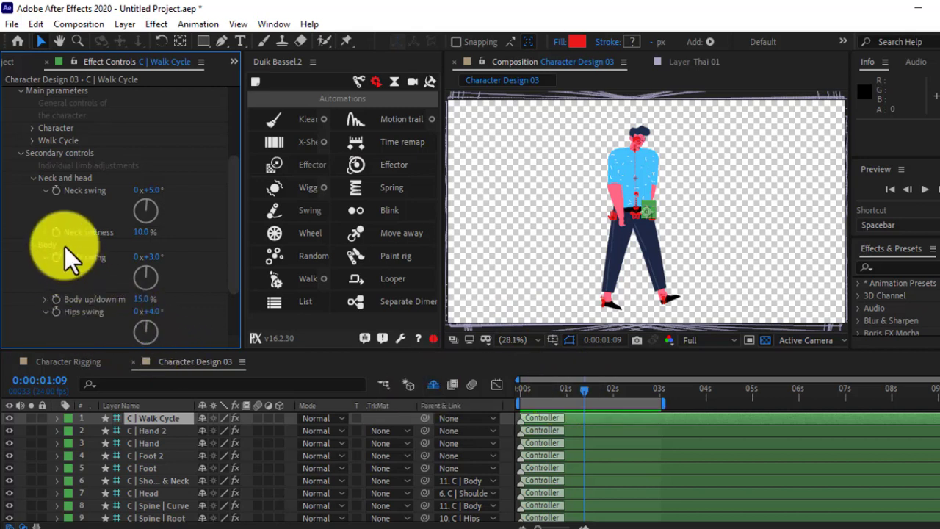
scroll(72, 276, down, 3)
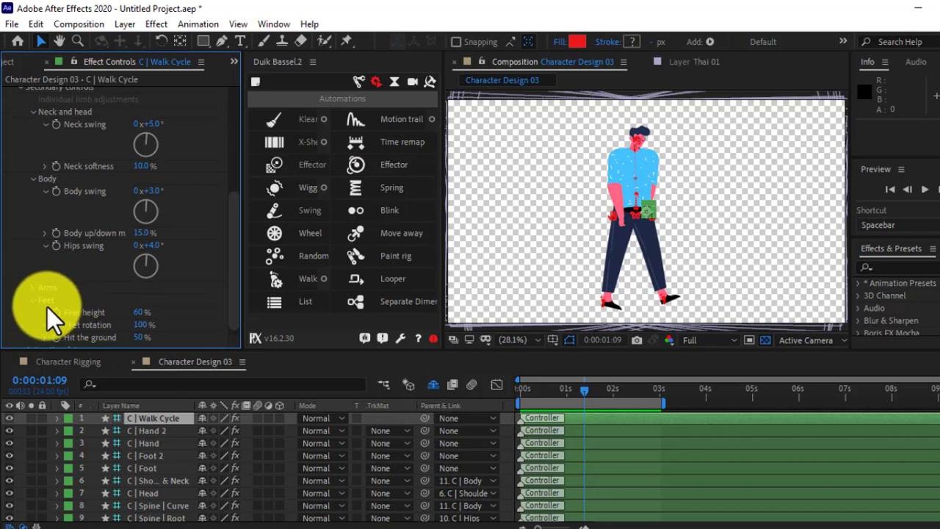
scroll(162, 316, down, 1)
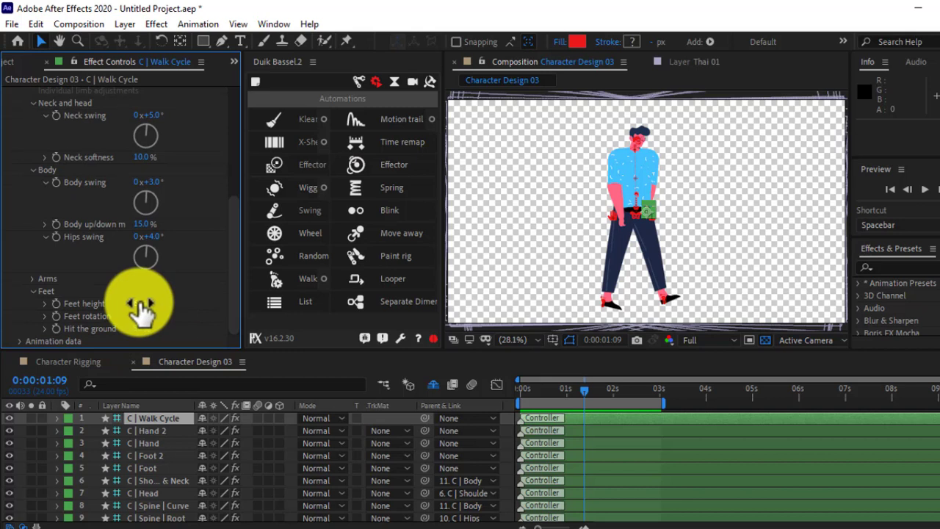
click(142, 307)
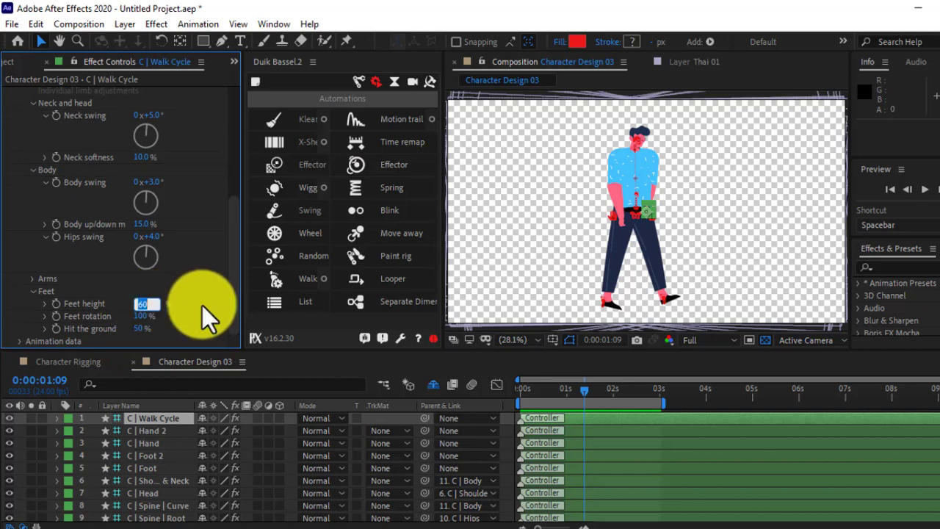
text(70)
key(Return)
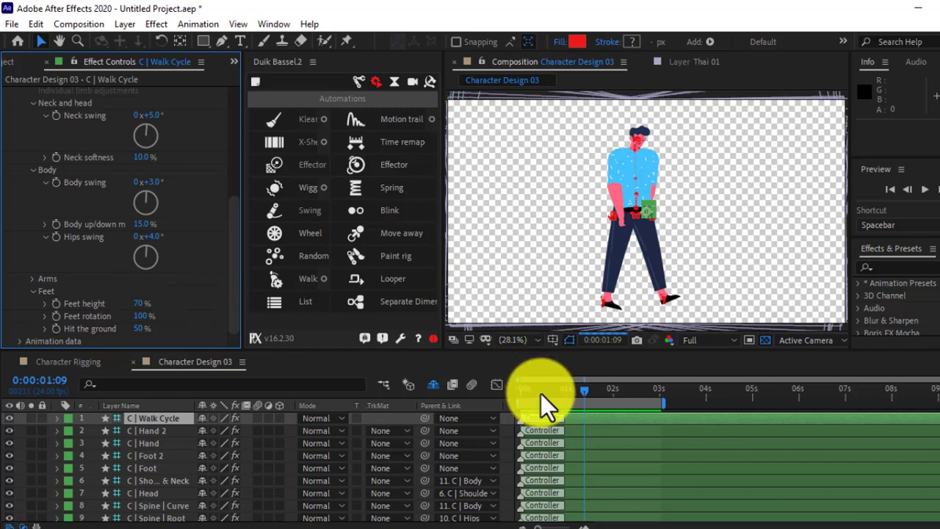
Return the time to the first frame and inspect the Animation data and Parameters groups
click(521, 392)
drag(522, 393, 516, 393)
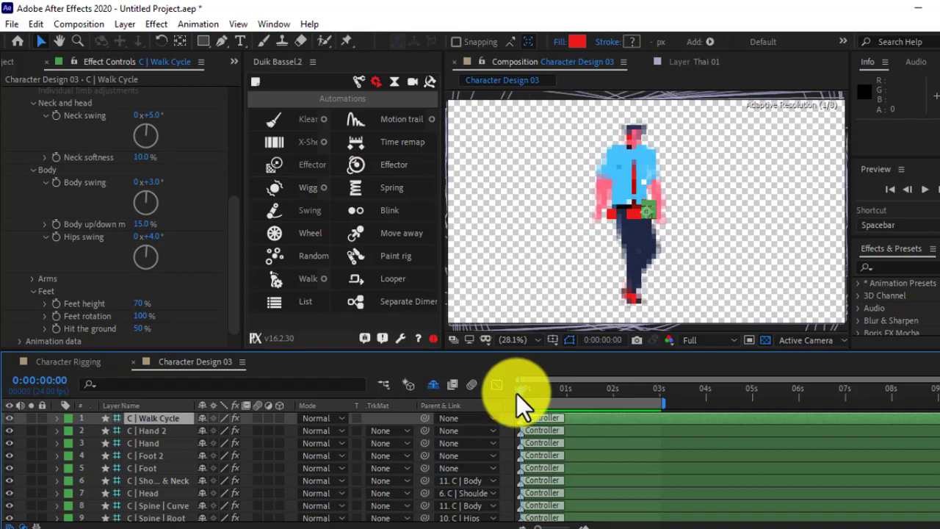
click(20, 342)
scroll(19, 343, down, 1)
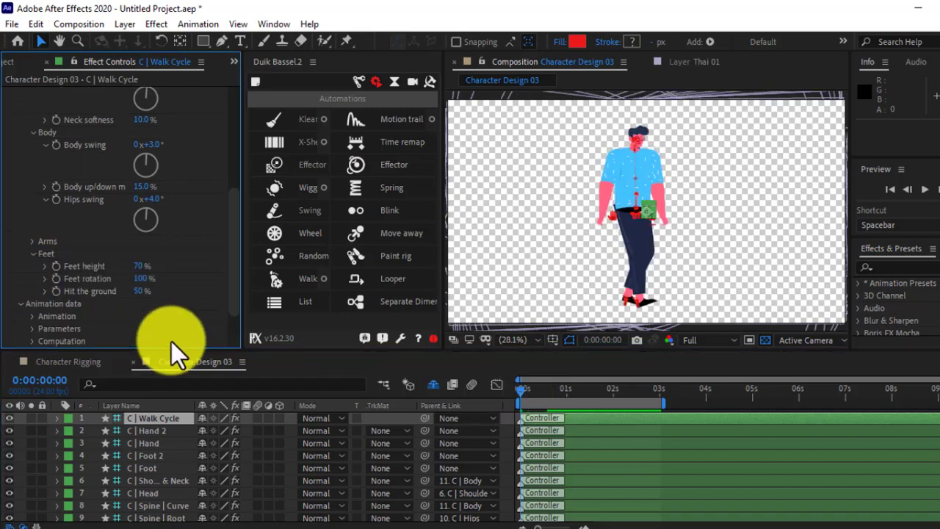
click(34, 320)
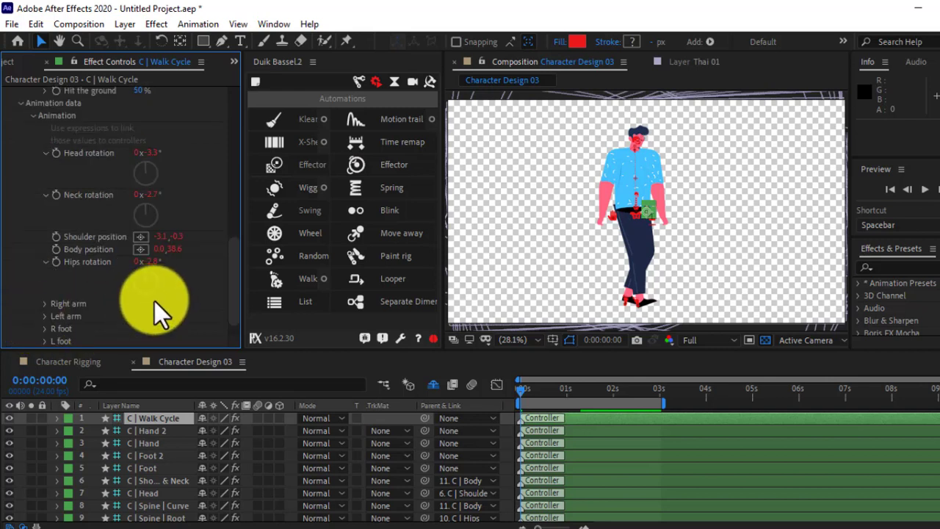
click(34, 117)
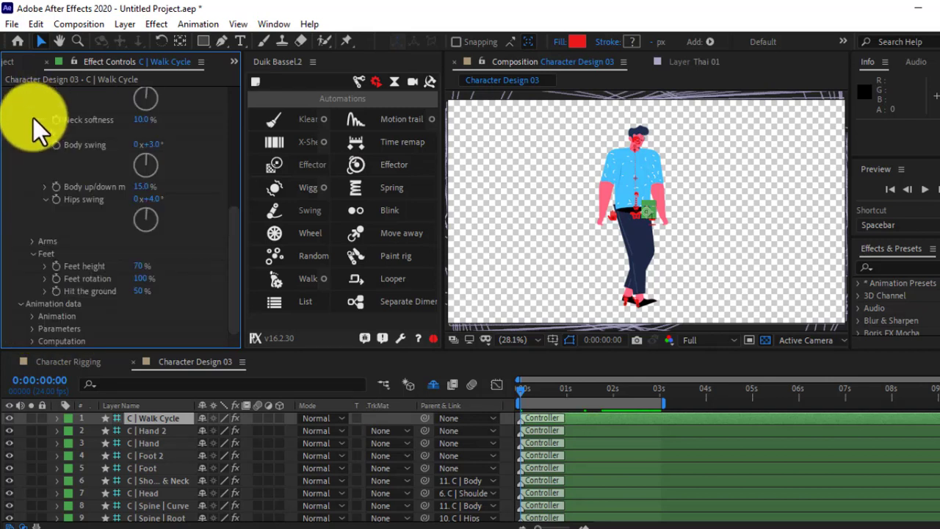
click(30, 328)
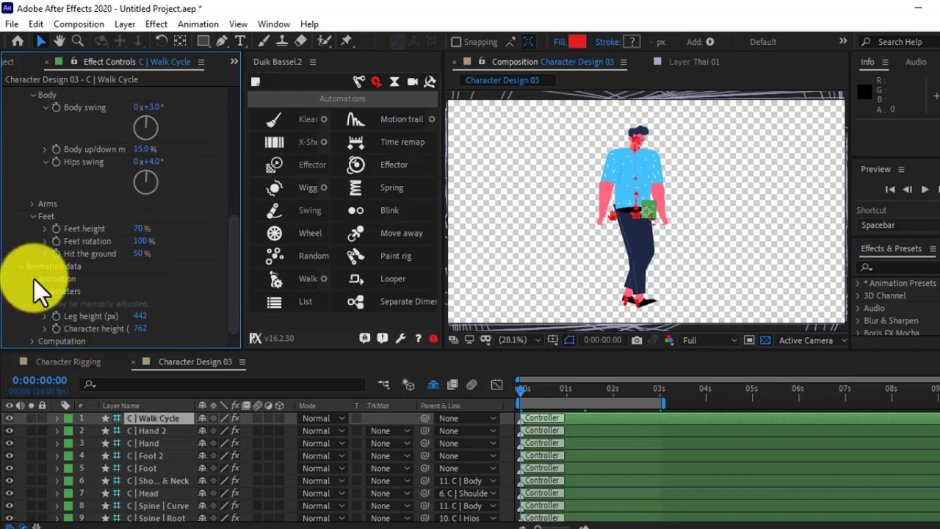
scroll(138, 218, up, 5)
scroll(60, 227, up, 3)
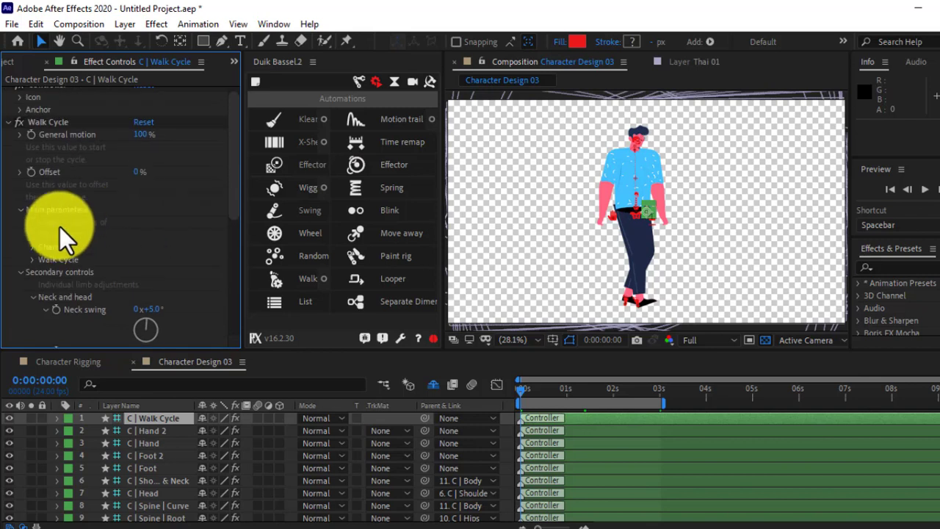
Set the Walk Cycle Type to Dancing and play a preview
click(33, 259)
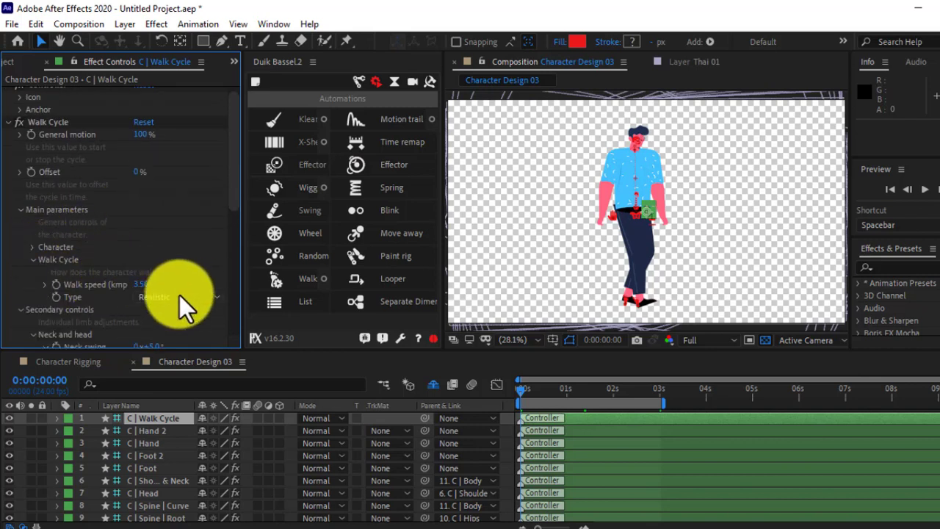
click(179, 296)
click(169, 328)
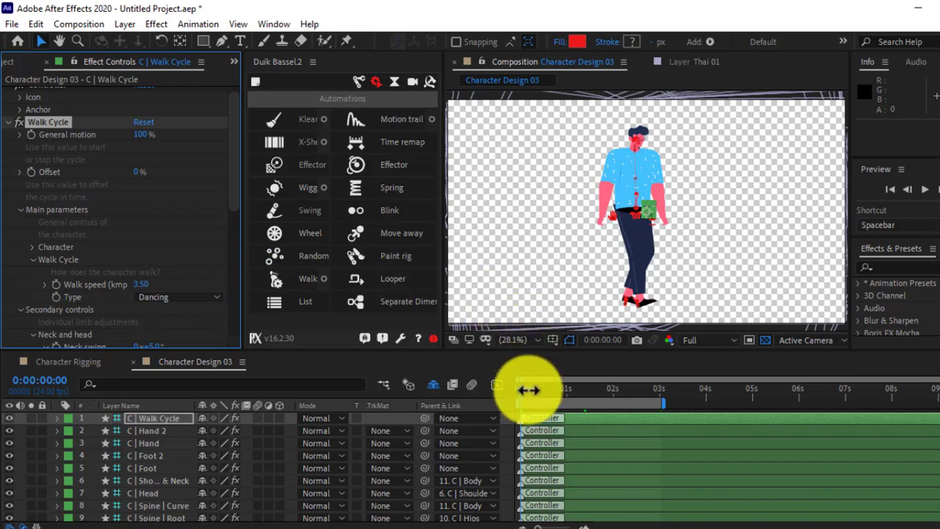
key(space)
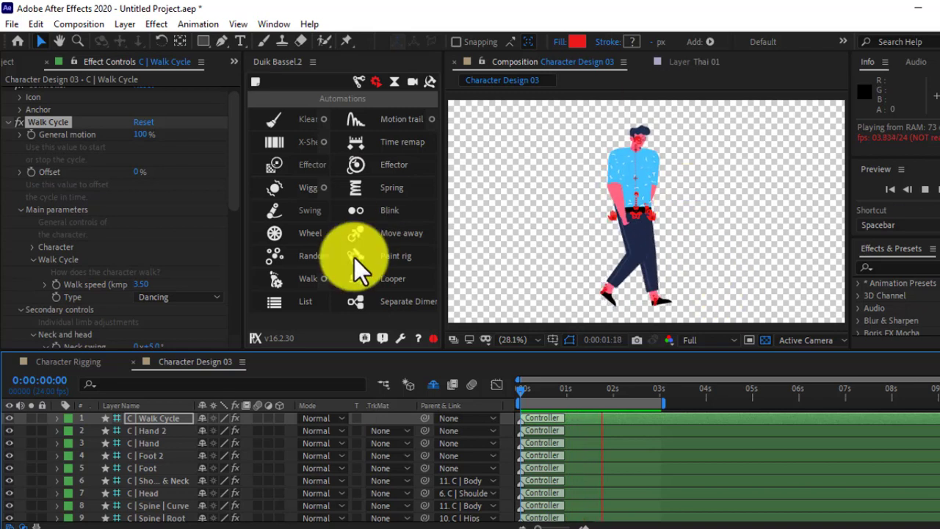
Create a new solid in the Character Rigging composition with a dark green colour
click(103, 367)
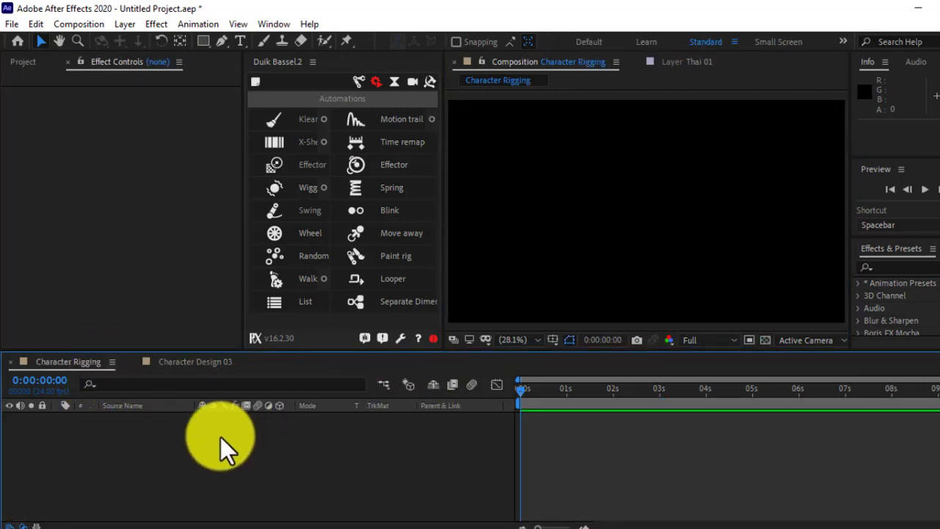
right_click(172, 452)
mouse_move(250, 298)
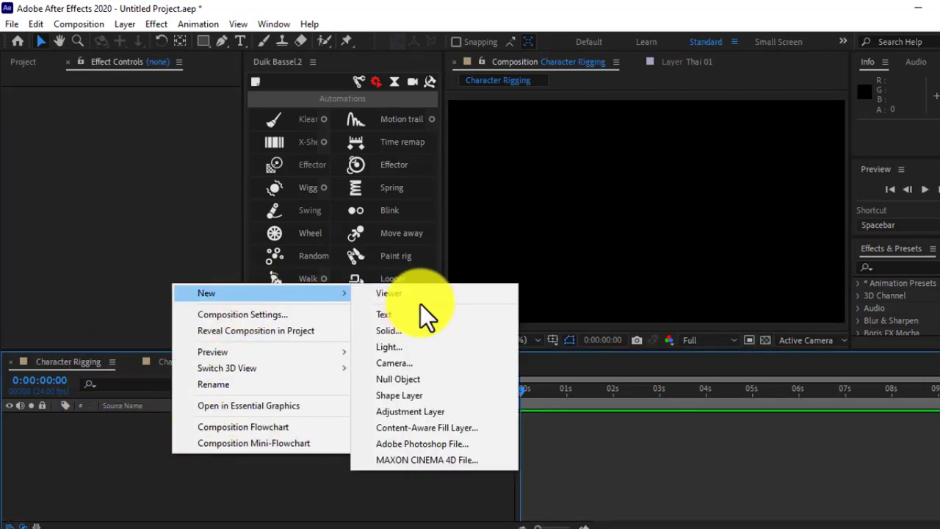
click(417, 334)
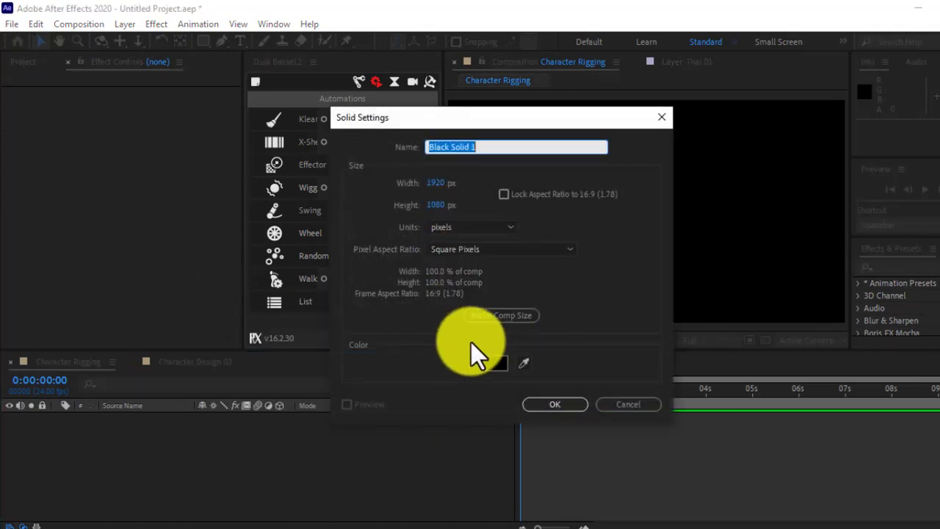
click(487, 357)
click(528, 315)
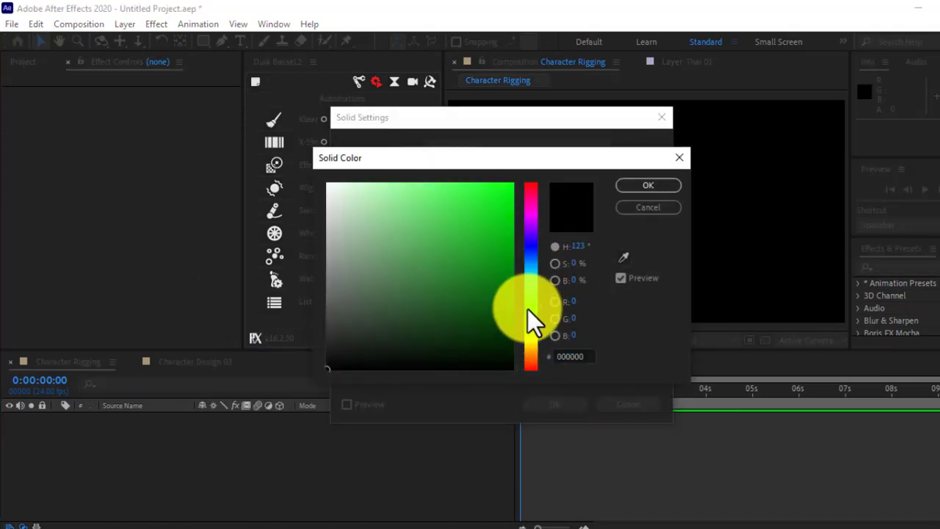
click(469, 314)
drag(470, 315, 459, 309)
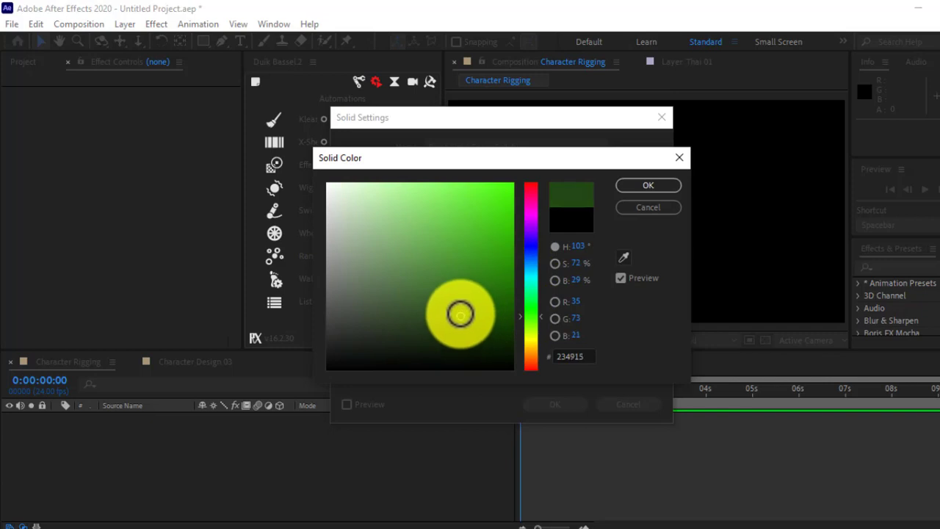
click(623, 186)
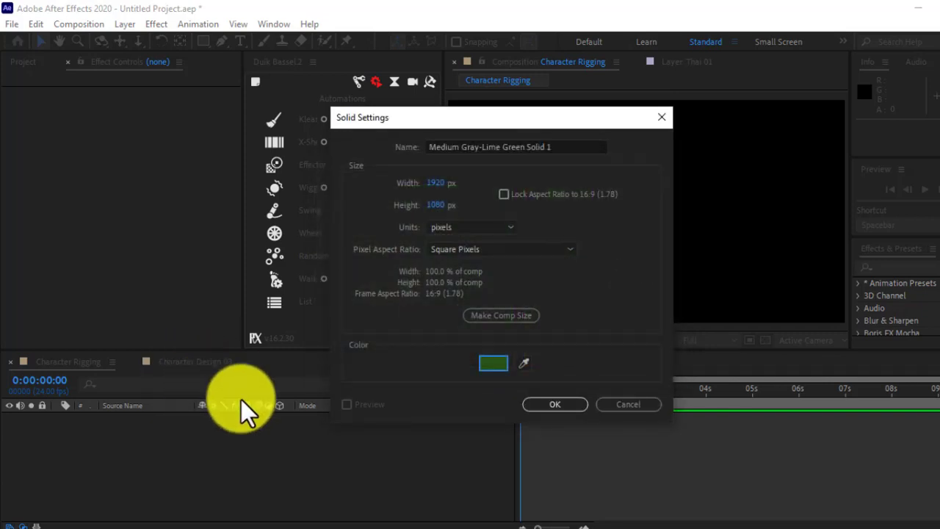
Name the solid BG and confirm it, then show the Project panel
drag(552, 147, 270, 156)
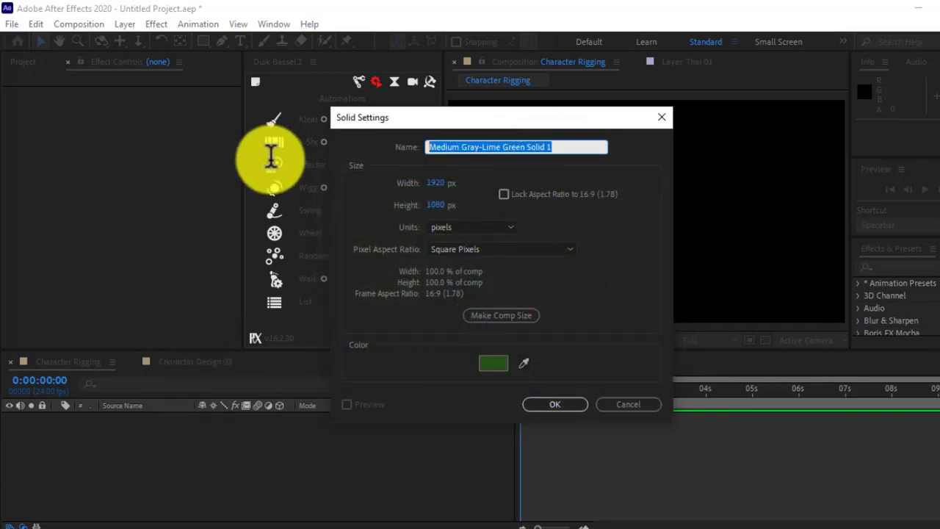
text(BG)
key(Return)
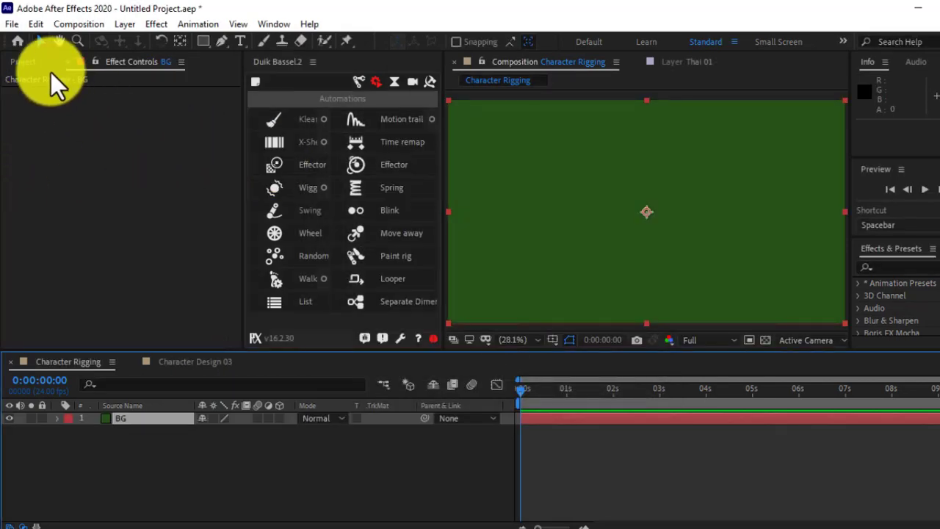
click(26, 62)
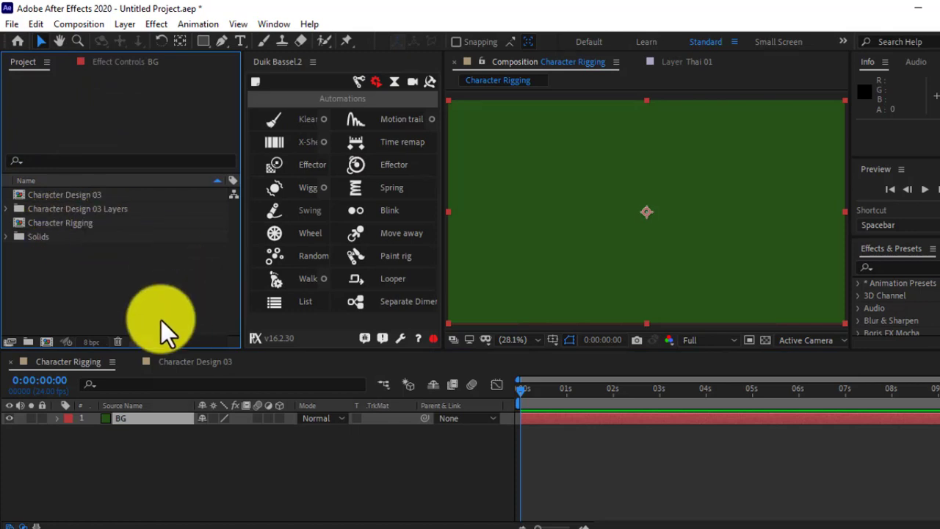
Drag Character Design 03 into the Character Rigging timeline, preview it, and maximize the viewer
mouse_move(76, 195)
mouse_down()
mouse_move(107, 429)
mouse_move(118, 419)
mouse_up()
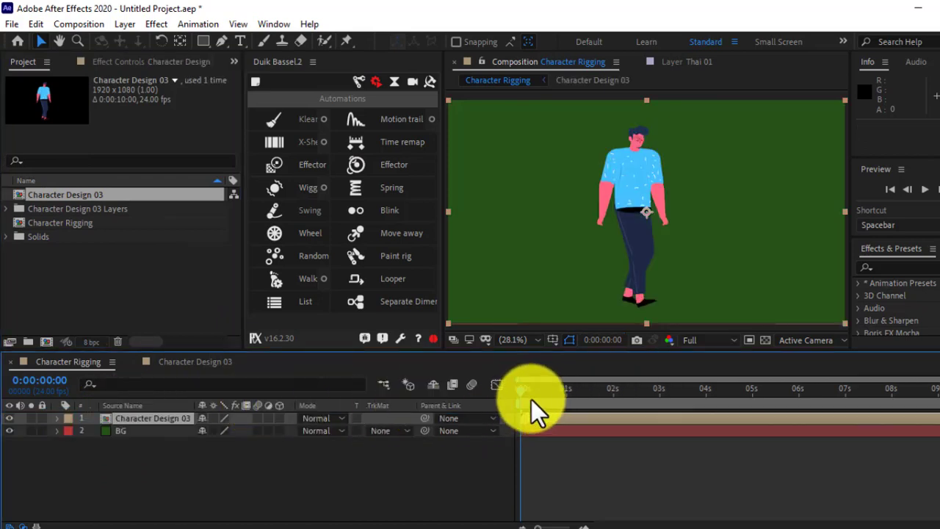
key(space)
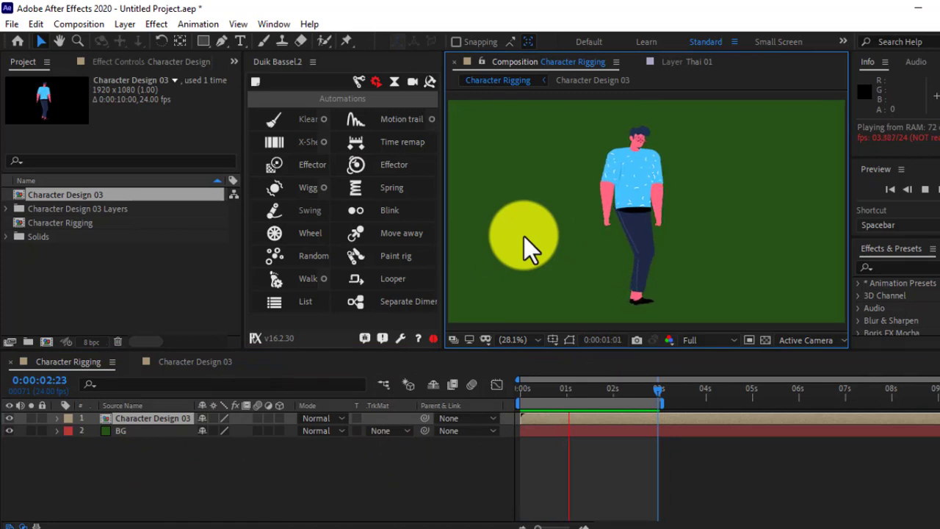
key(space)
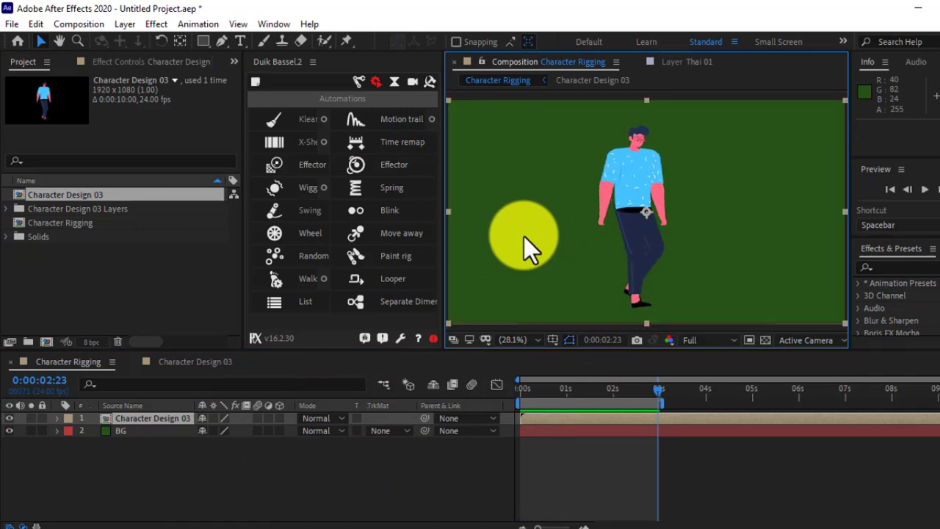
key(grave)
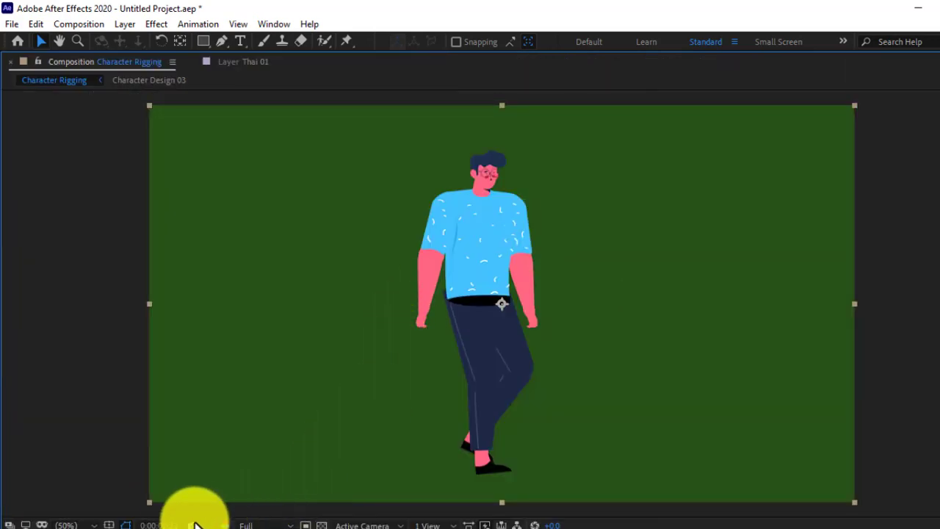
Keep 50% magnification, play the maximized walk preview, then restore the normal workspace
click(73, 525)
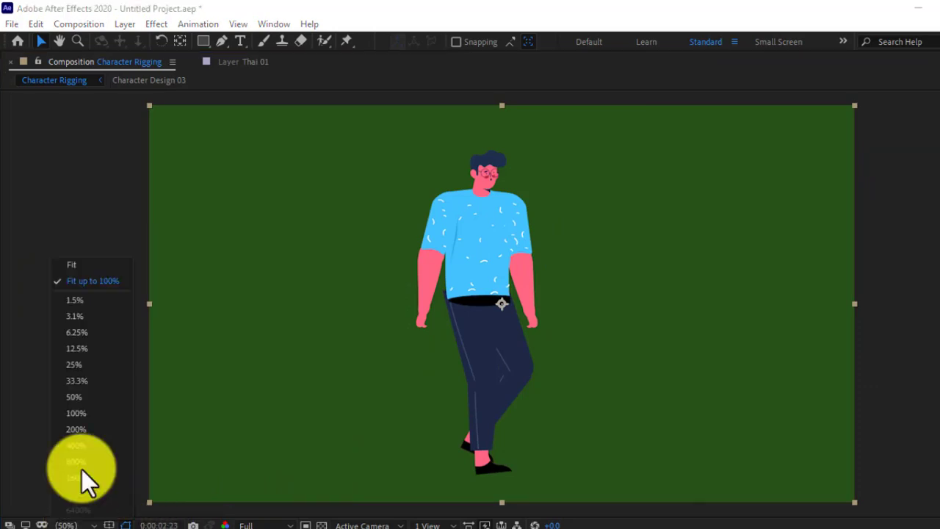
click(105, 280)
key(space)
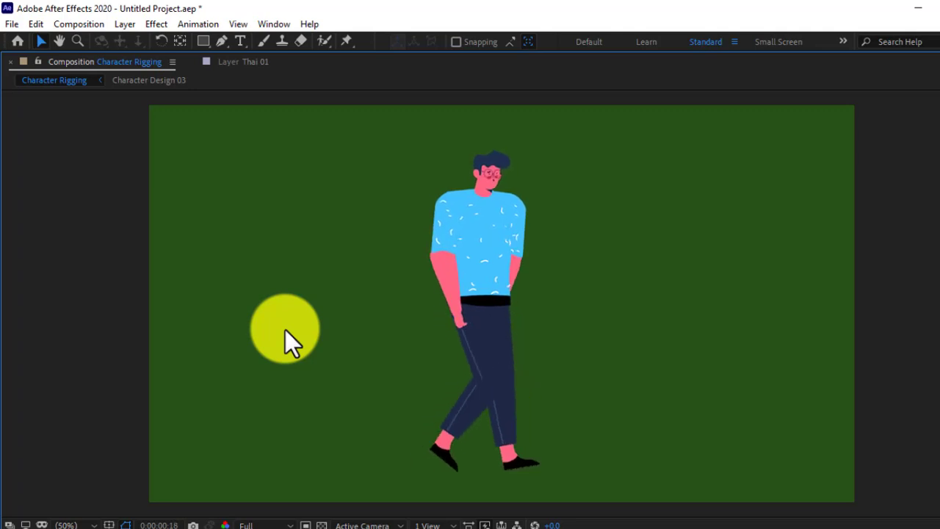
key(grave)
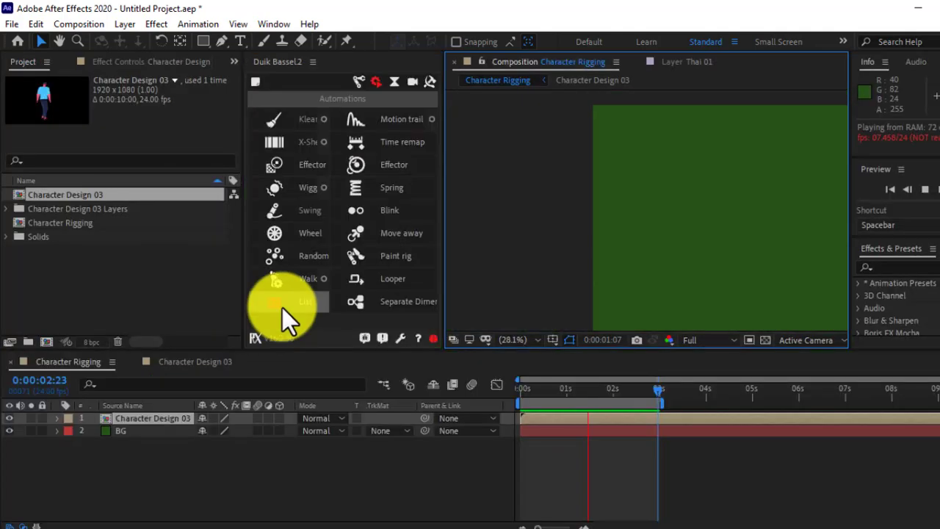
Stop playback and set the C | Walk Cycle Type back to Realistic in Character Design 03
key(space)
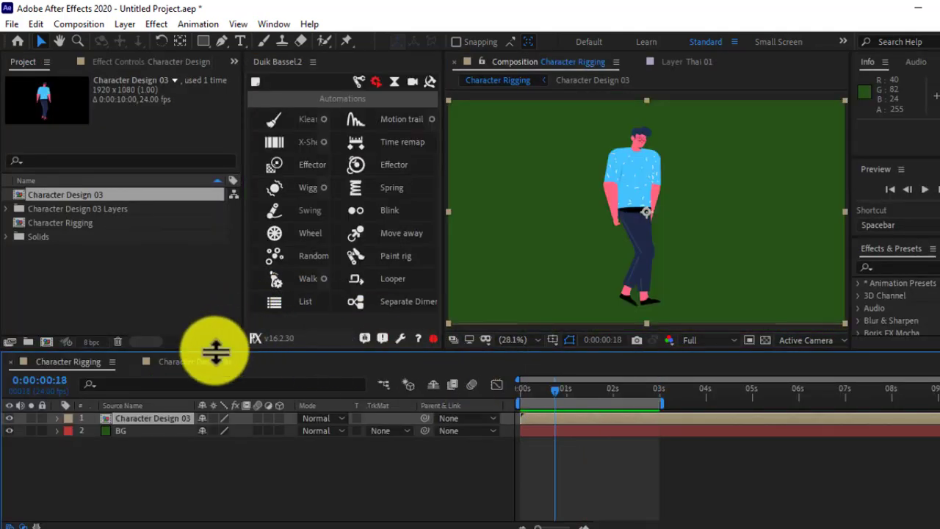
click(204, 362)
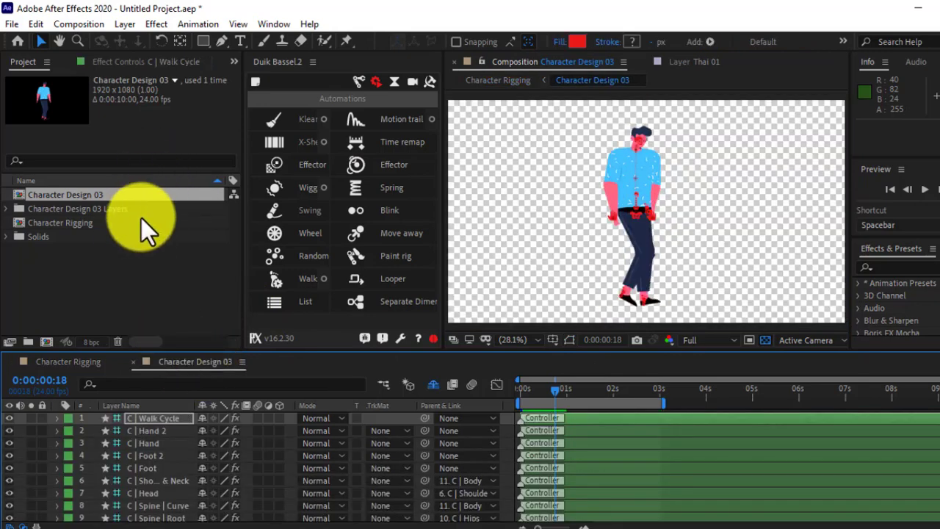
click(139, 62)
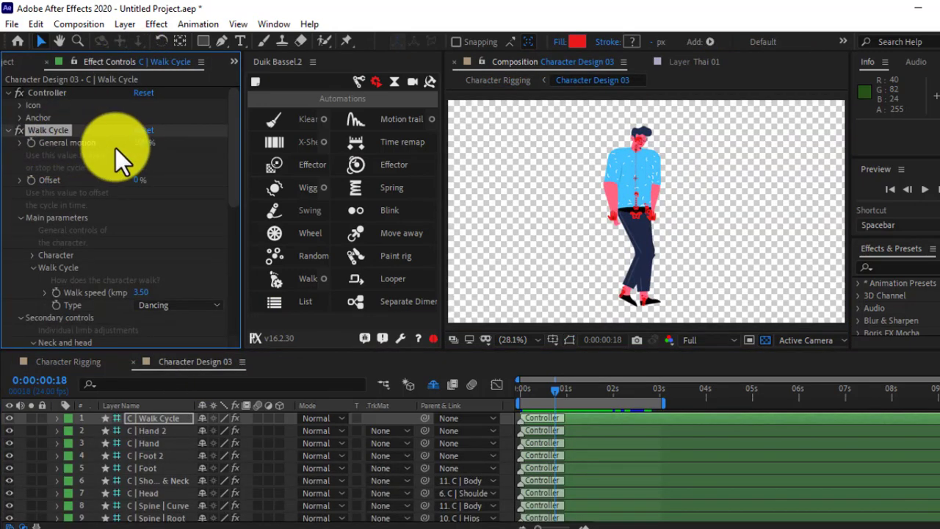
click(159, 307)
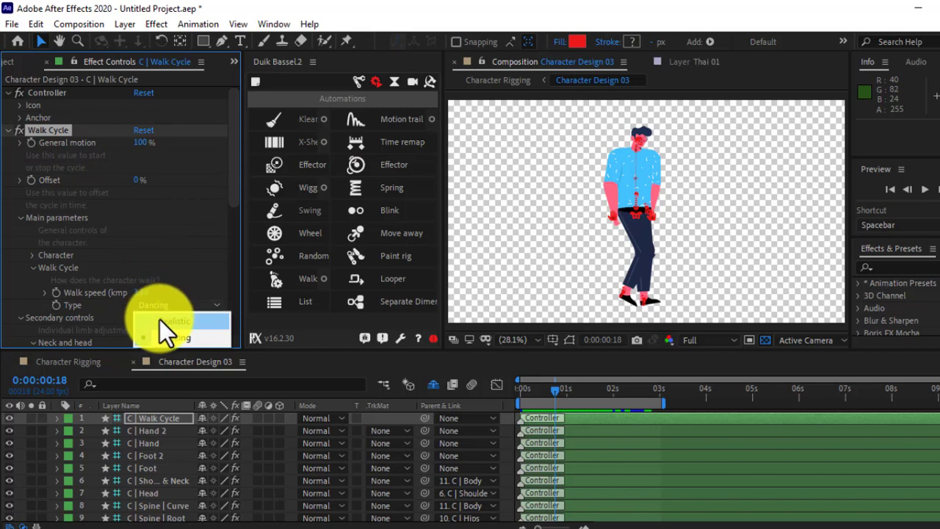
click(159, 319)
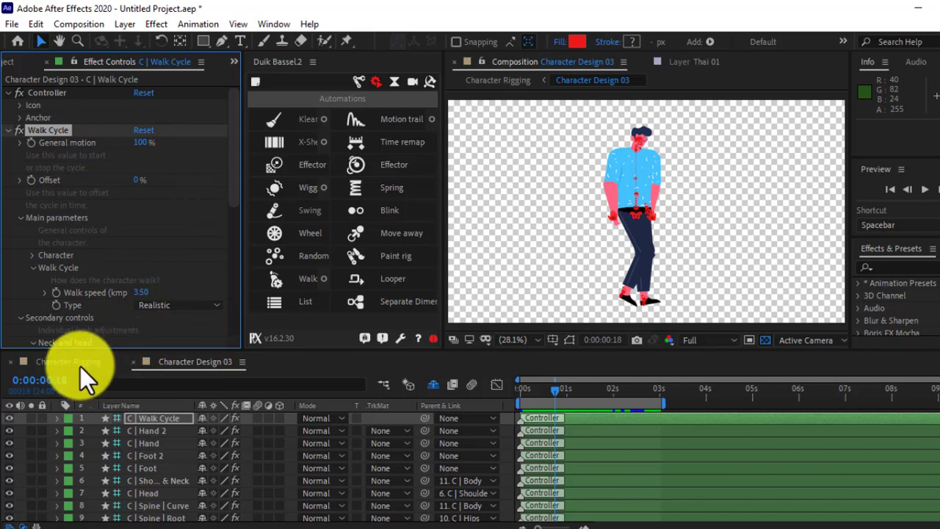
key(ctrl+s)
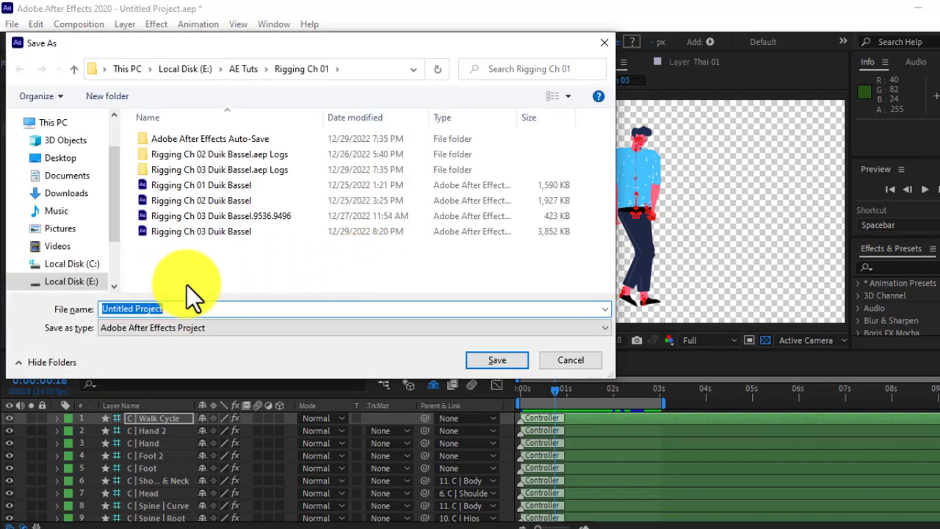
Save the project as Rigging Ch 04 Duik Bassel in the Rigging Ch 01 folder
click(218, 235)
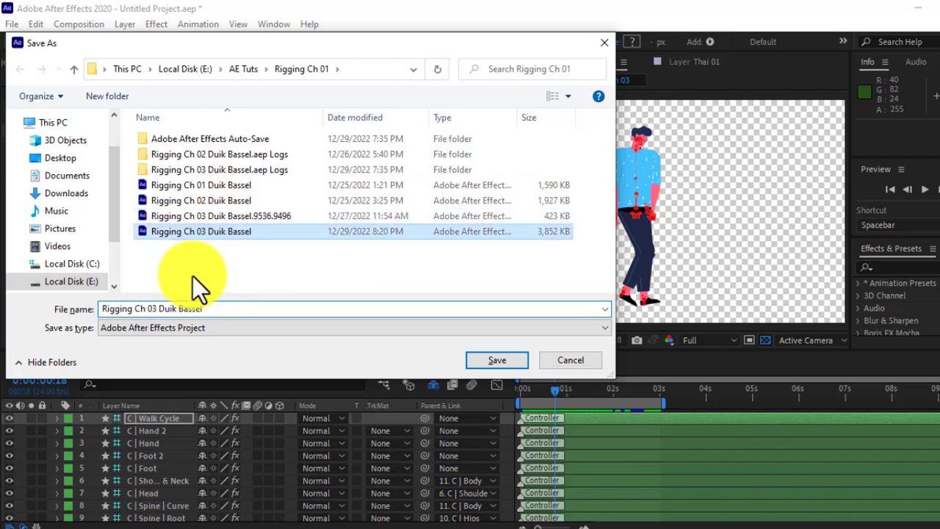
click(158, 308)
click(155, 309)
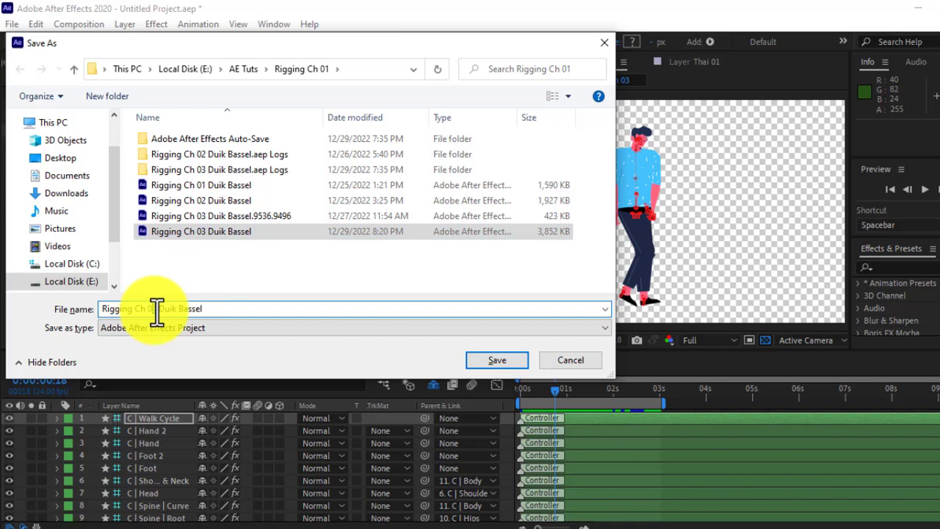
key(BackSpace)
text(4)
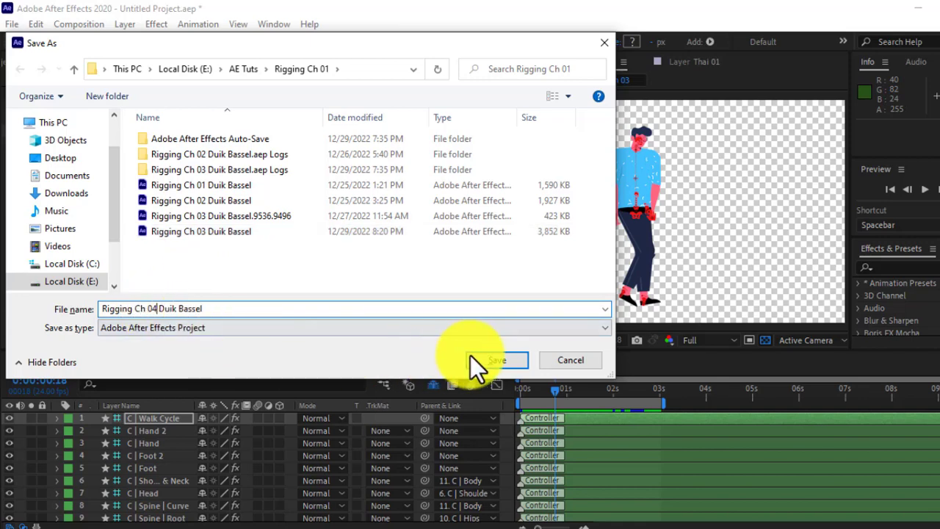
click(497, 360)
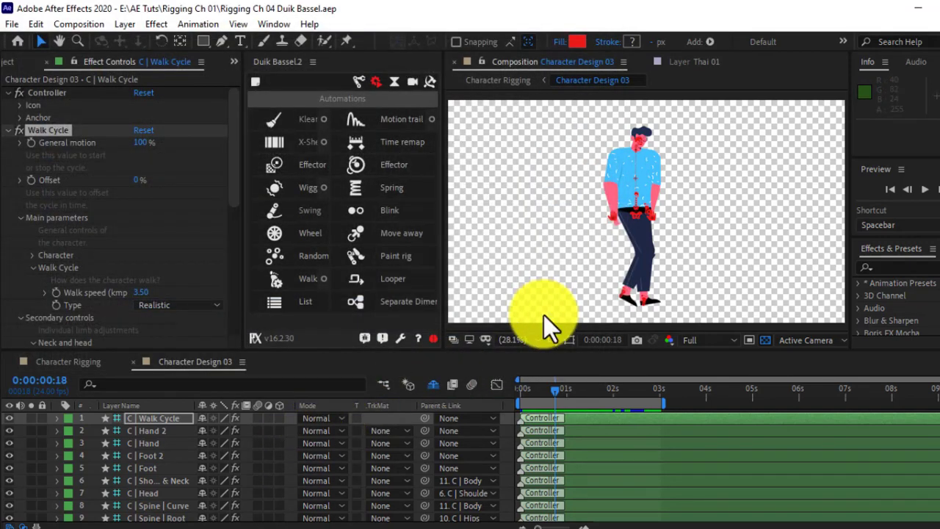
In Character Rigging, move the time to the start and preview the Realistic walk
click(94, 362)
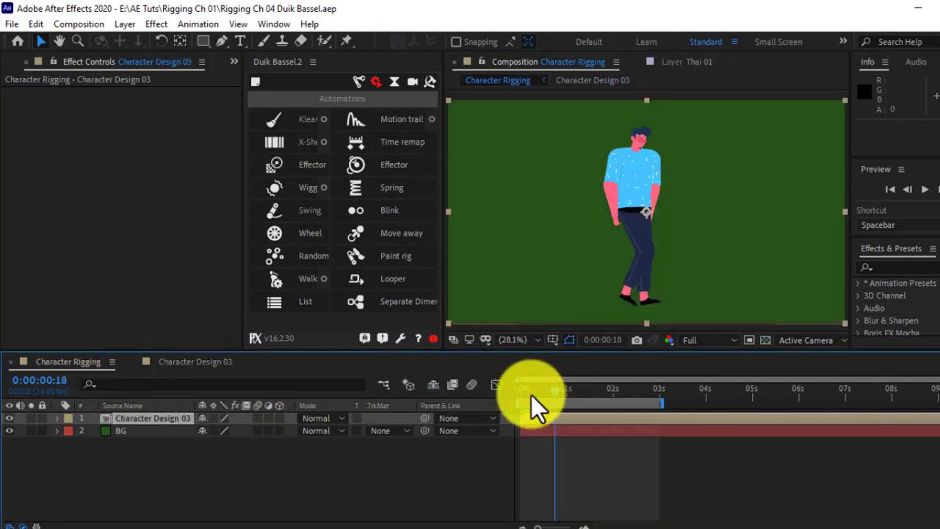
drag(535, 396, 520, 397)
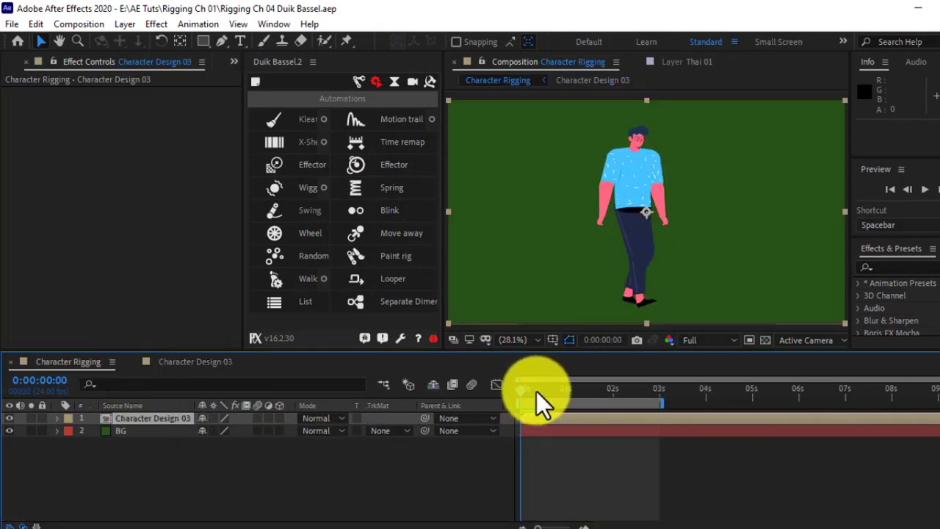
key(space)
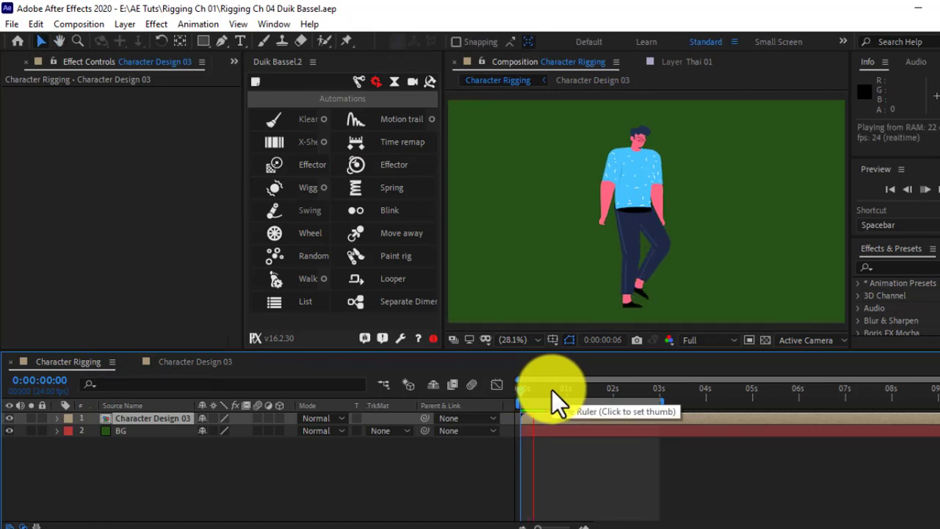